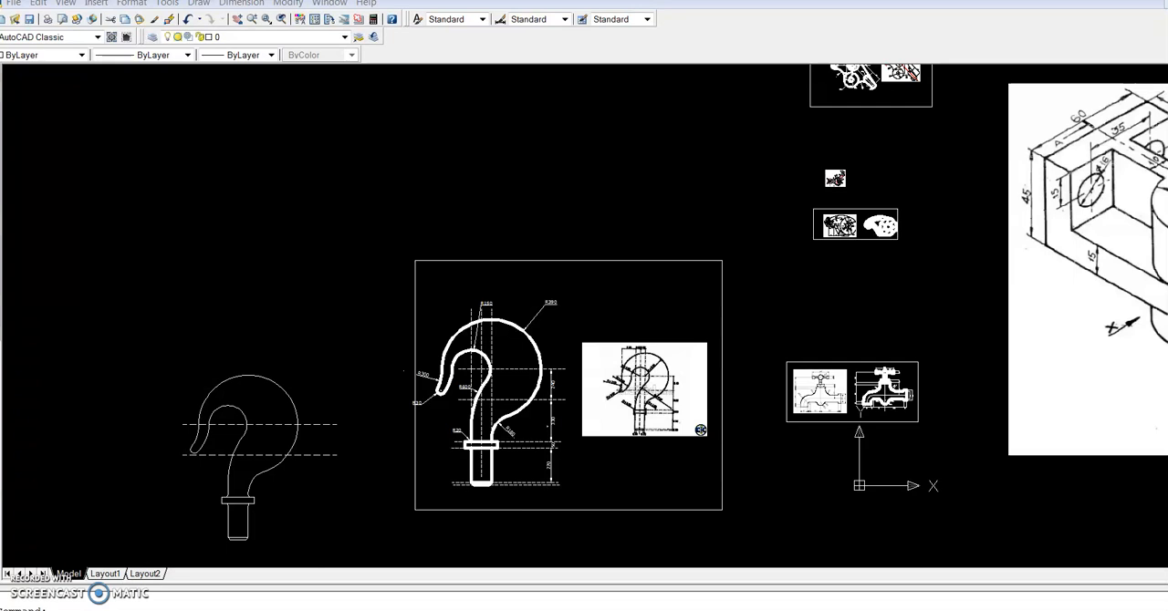
Delete the loose, undimensioned hook outline lying beside the framed hook drawing
drag(342, 548, 140, 351)
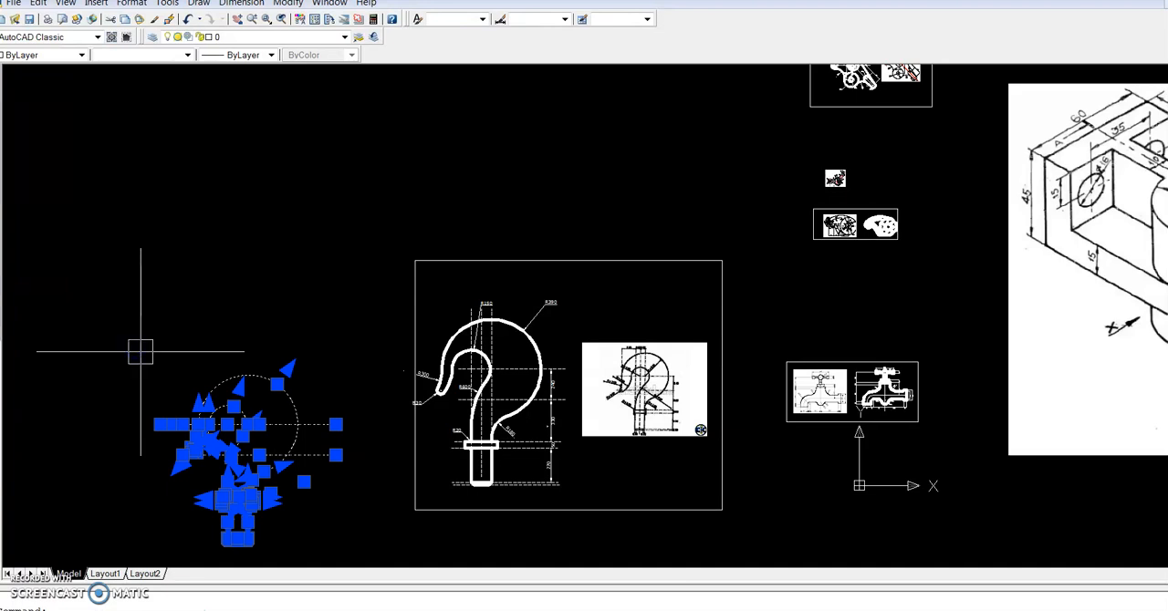
key(Delete)
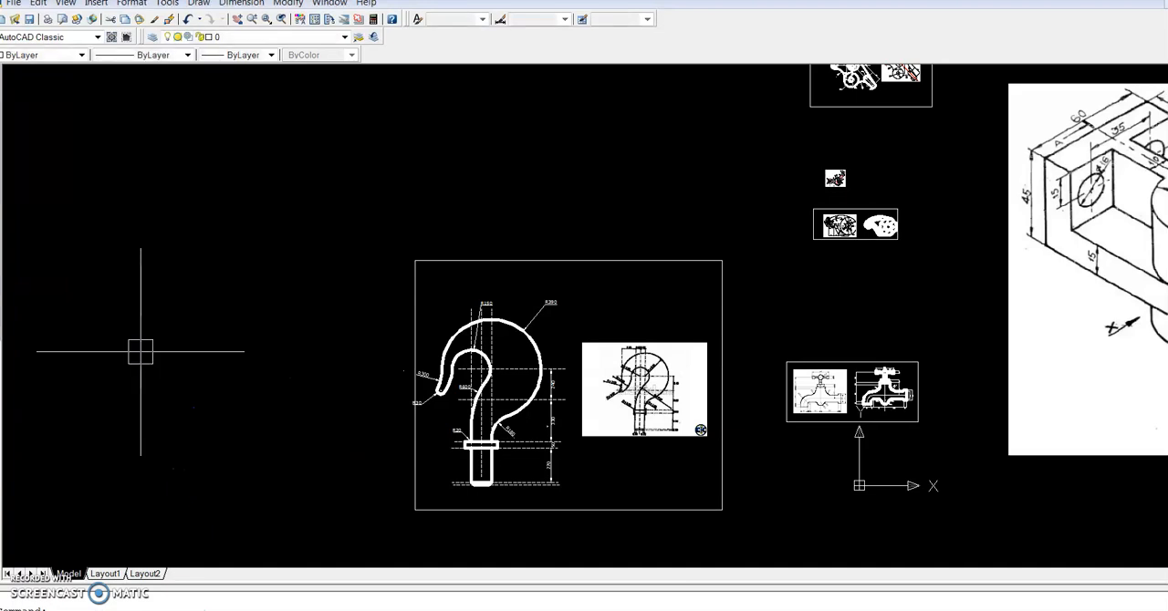
Look over the dimensioned hook in its frame and the separate eye hook drawing with its reference image
scroll(430, 391, up, 6)
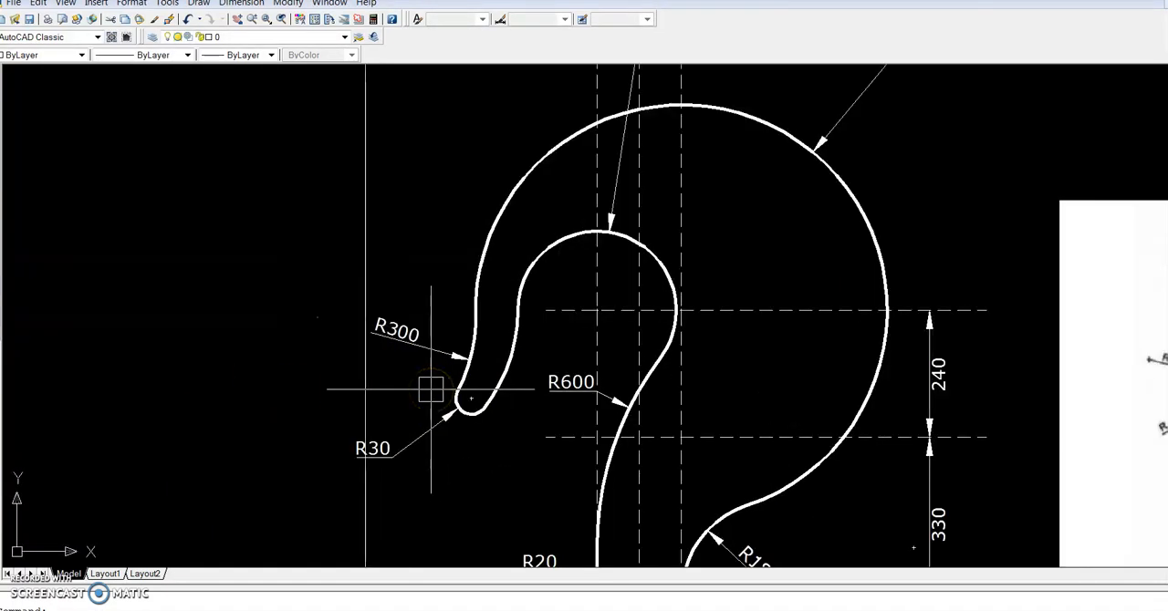
scroll(435, 396, up, 4)
scroll(462, 417, down, 10)
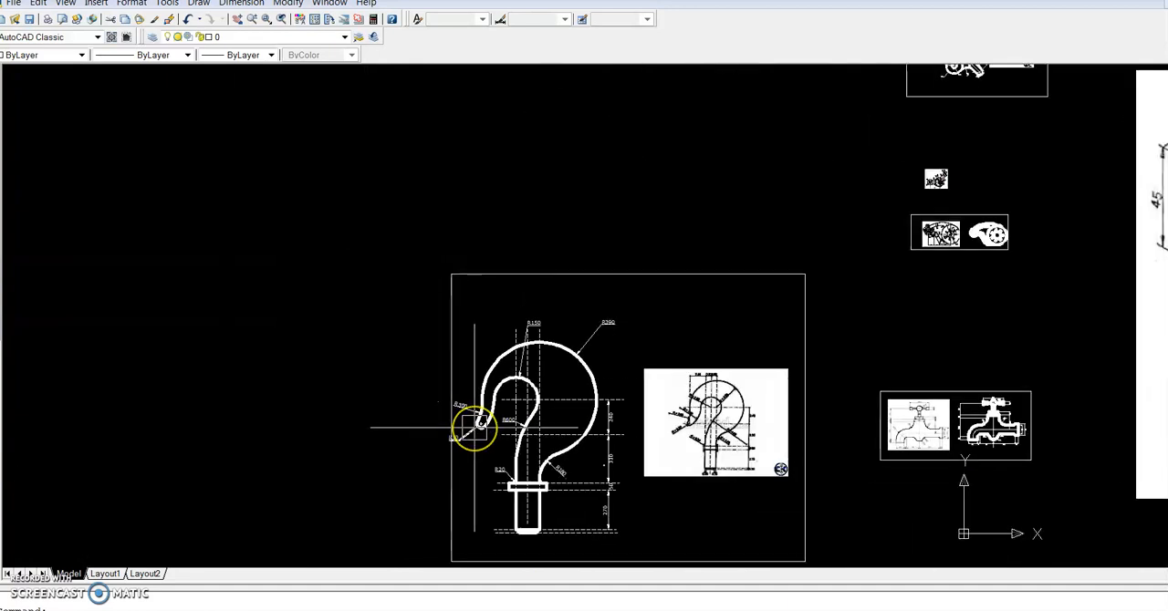
scroll(474, 426, down, 2)
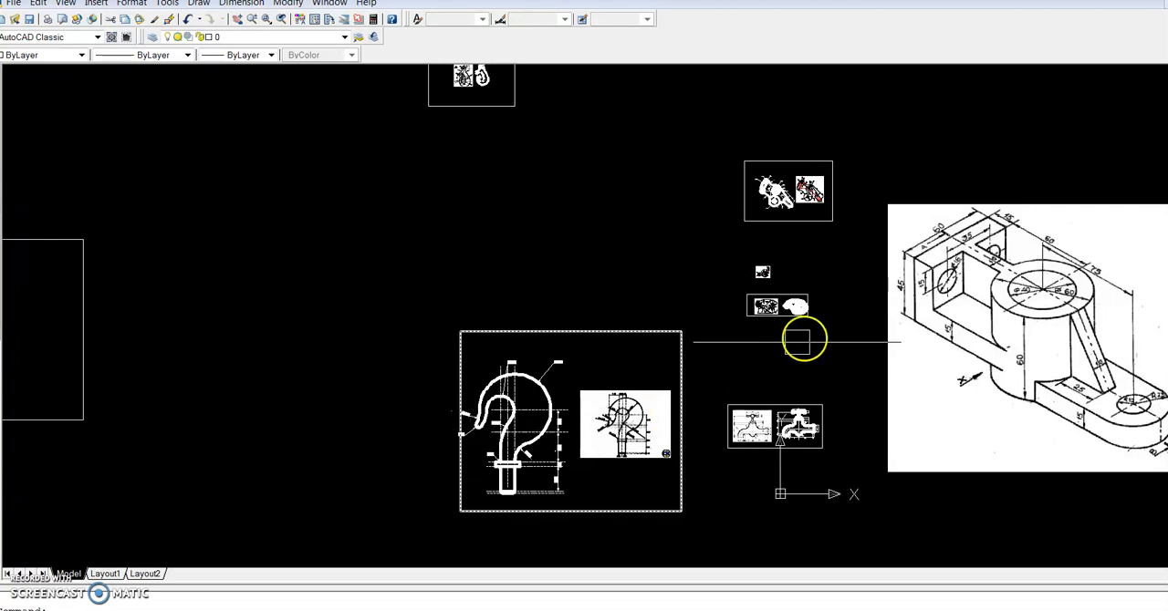
scroll(463, 79, up, 3)
scroll(464, 80, up, 6)
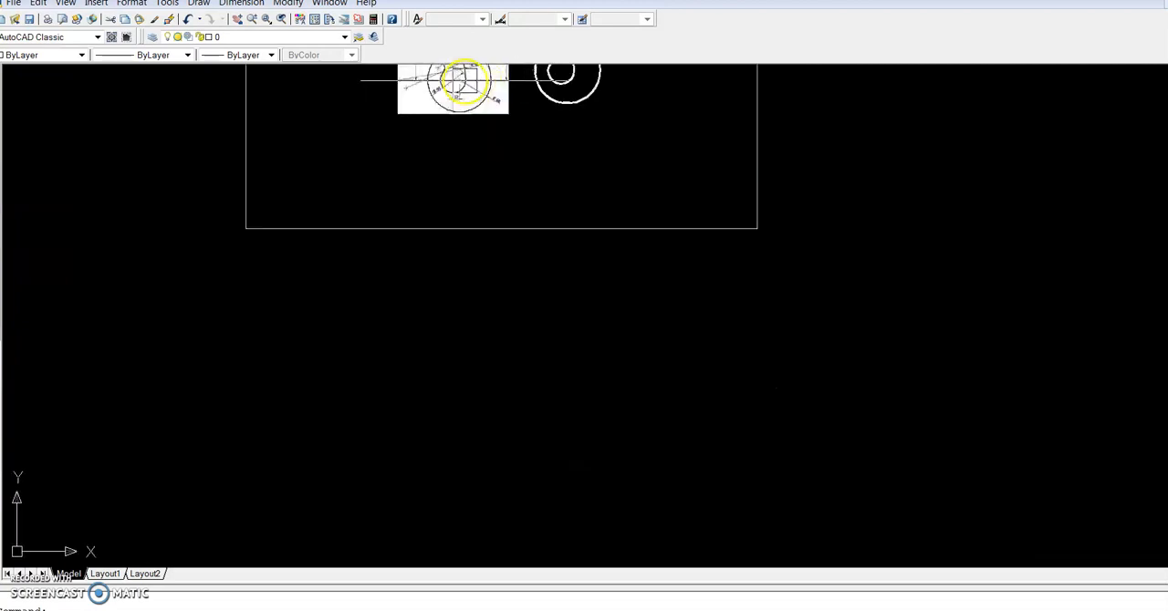
scroll(482, 92, down, 5)
scroll(517, 60, up, 6)
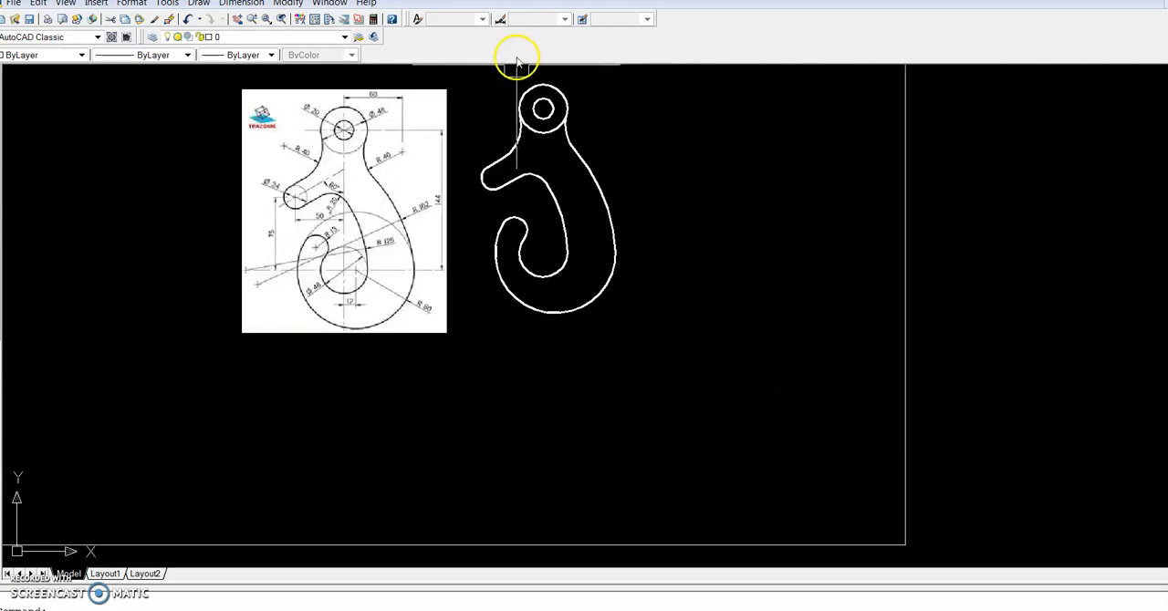
scroll(535, 100, up, 4)
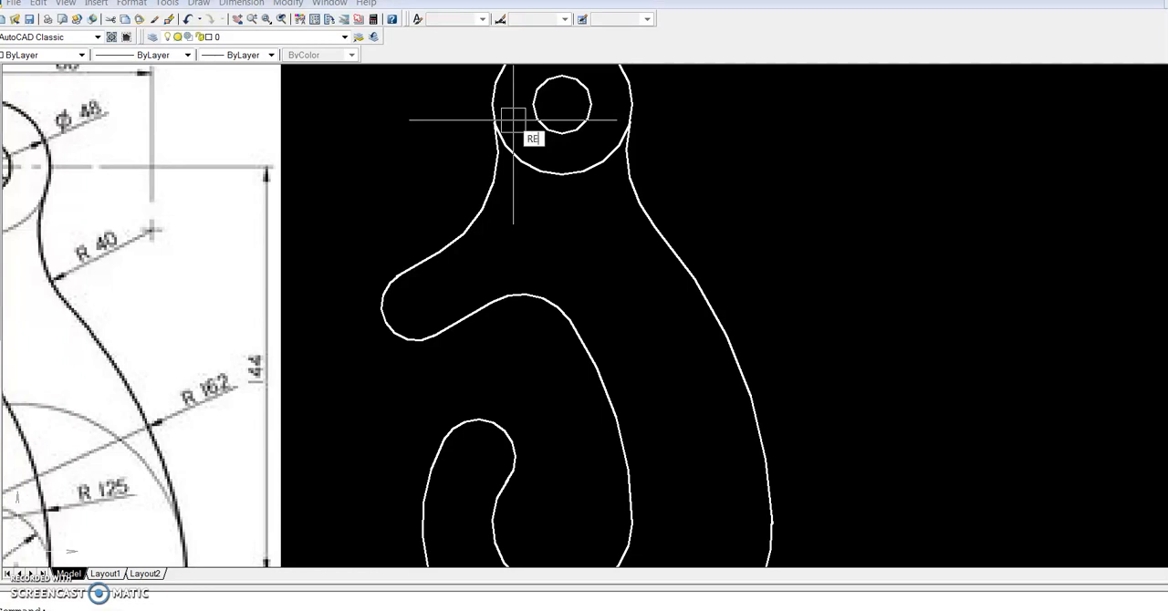
scroll(513, 120, down, 7)
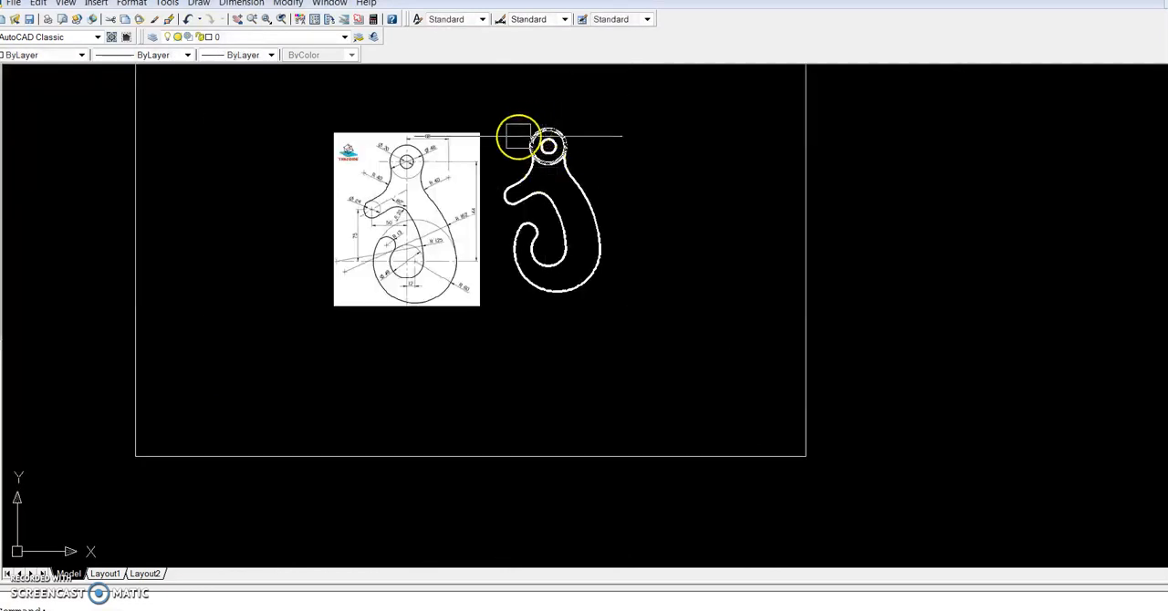
scroll(505, 191, down, 8)
scroll(524, 316, down, 3)
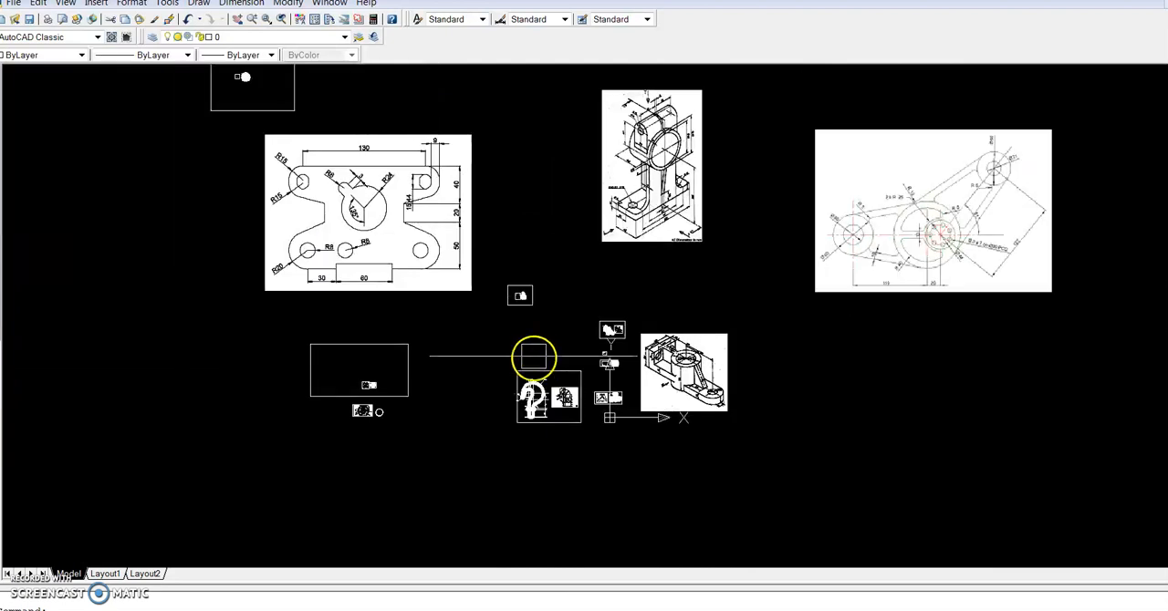
Review the hook reference image, the dimensioned faucet drawing and the slotted wheel arm drawing
scroll(537, 391, up, 5)
scroll(666, 531, up, 4)
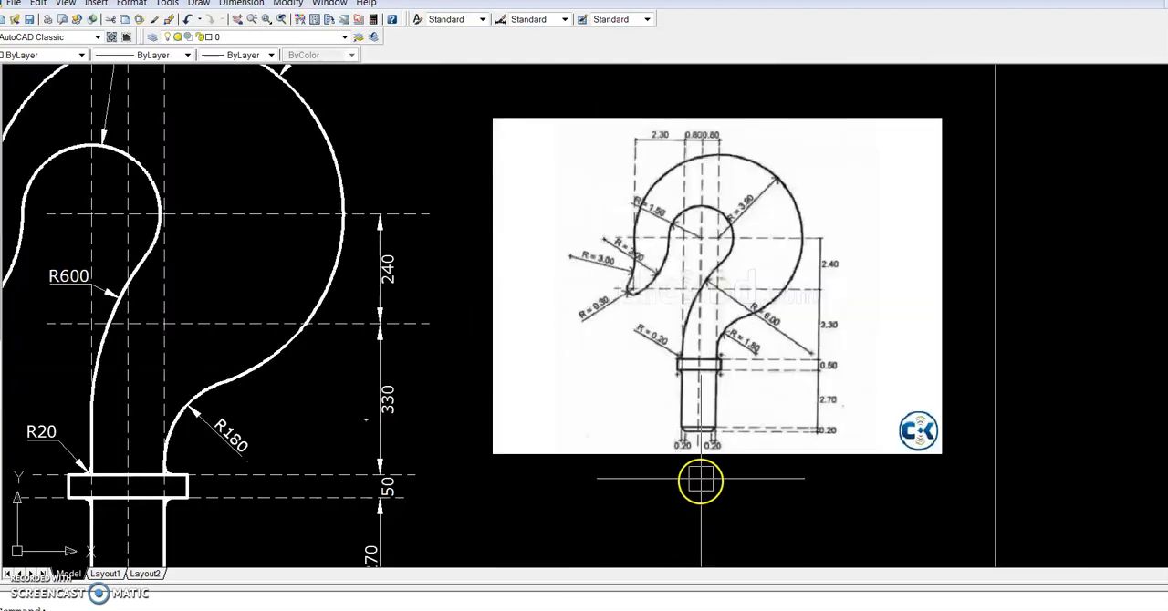
scroll(667, 430, down, 7)
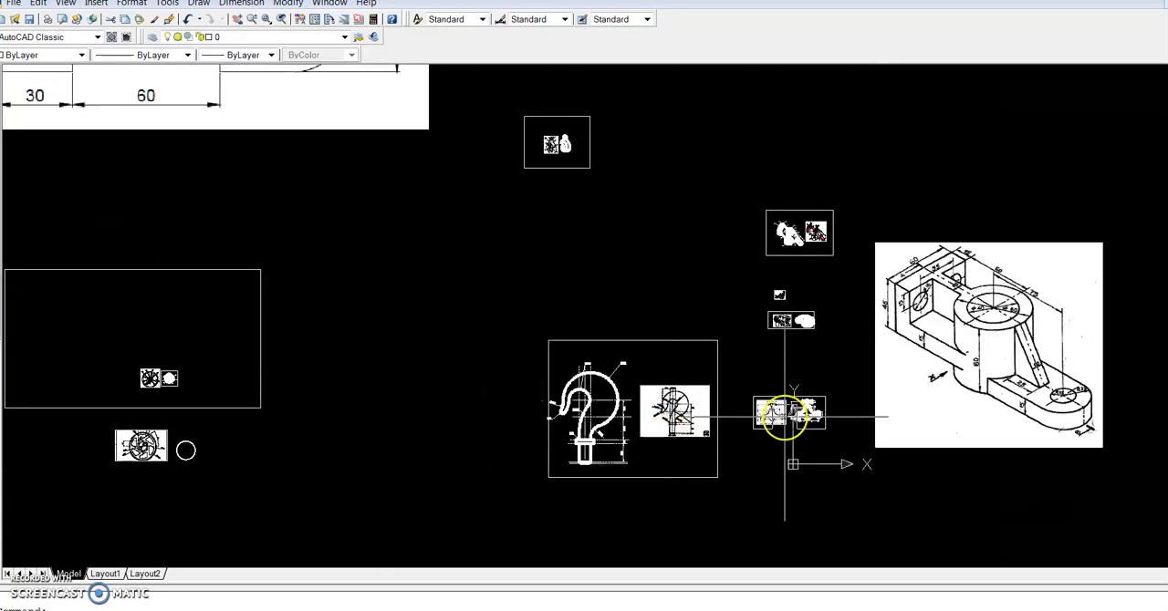
scroll(784, 415, up, 2)
scroll(490, 412, up, 2)
scroll(491, 412, up, 2)
scroll(495, 393, down, 3)
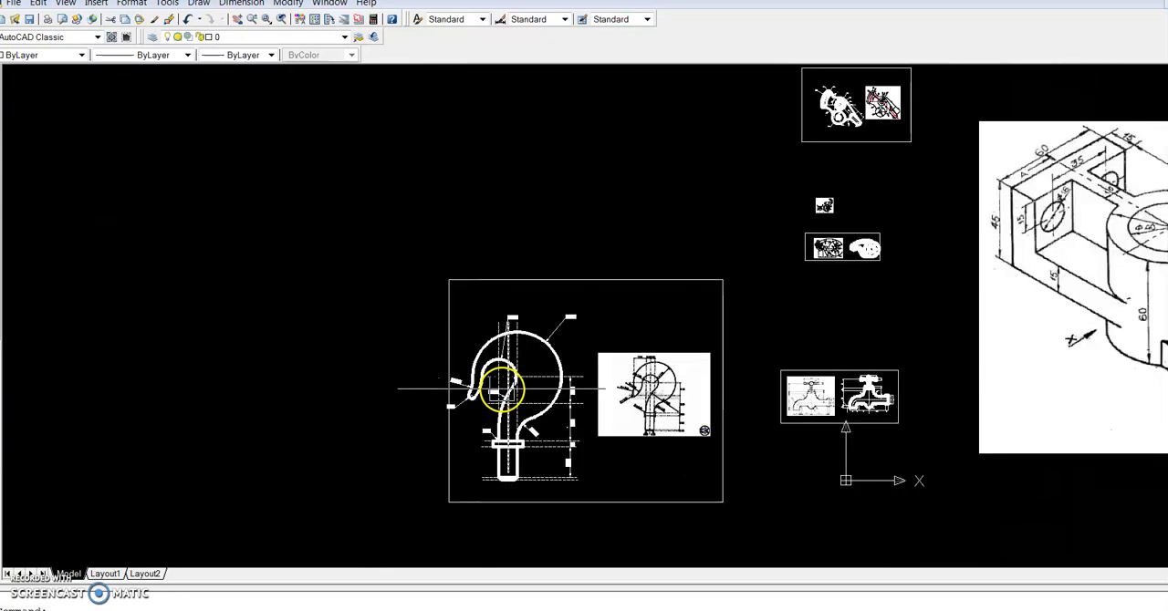
scroll(511, 465, up, 3)
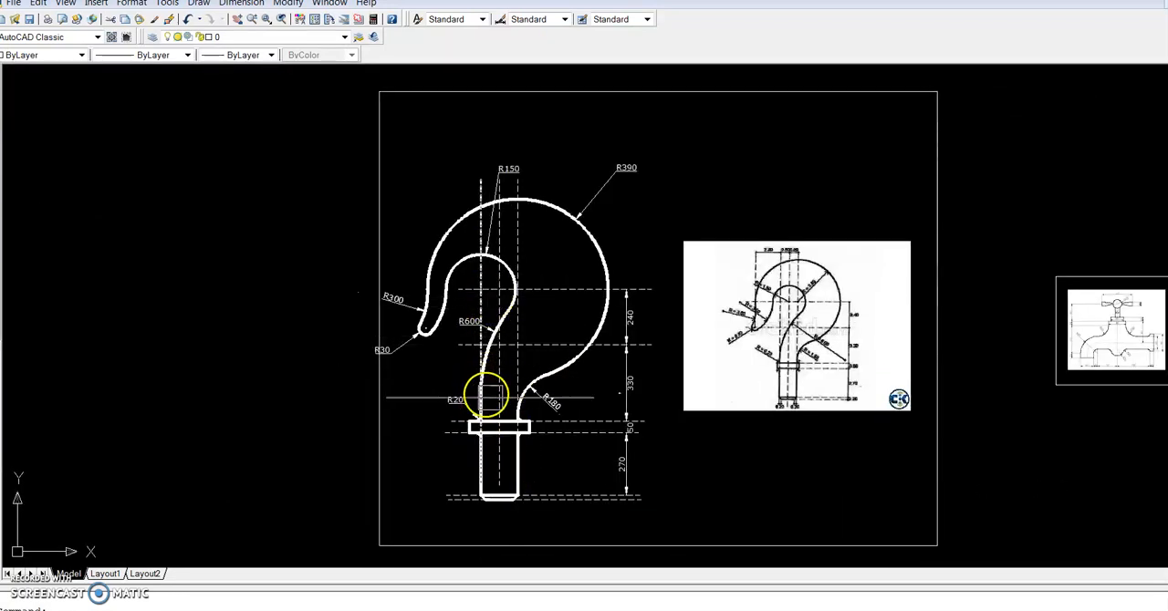
scroll(496, 406, down, 5)
scroll(658, 394, up, 7)
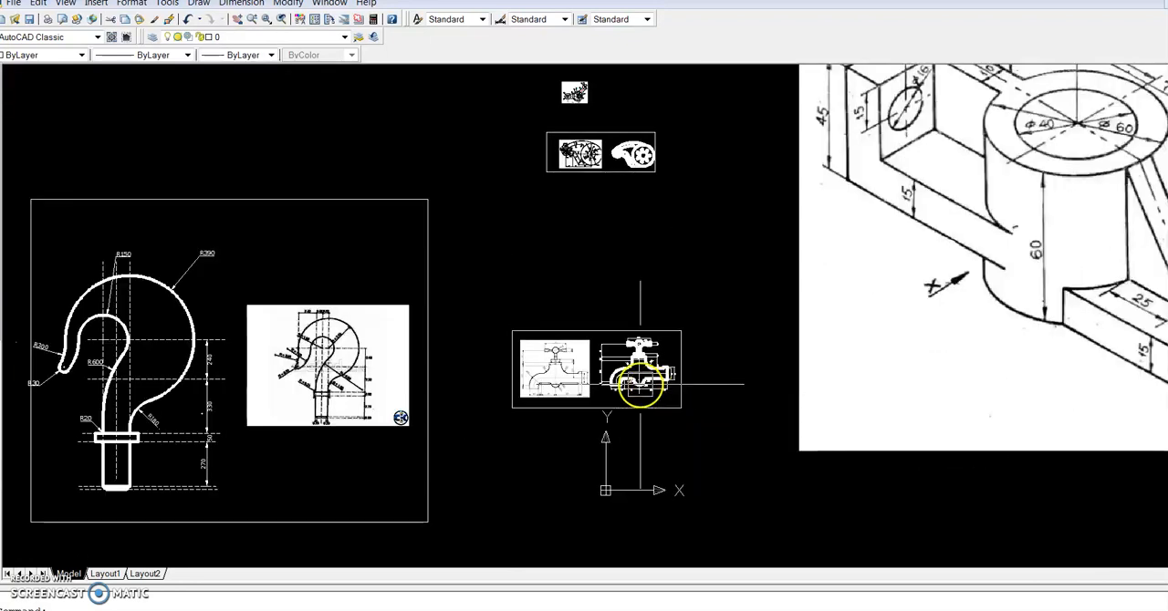
scroll(640, 365, up, 4)
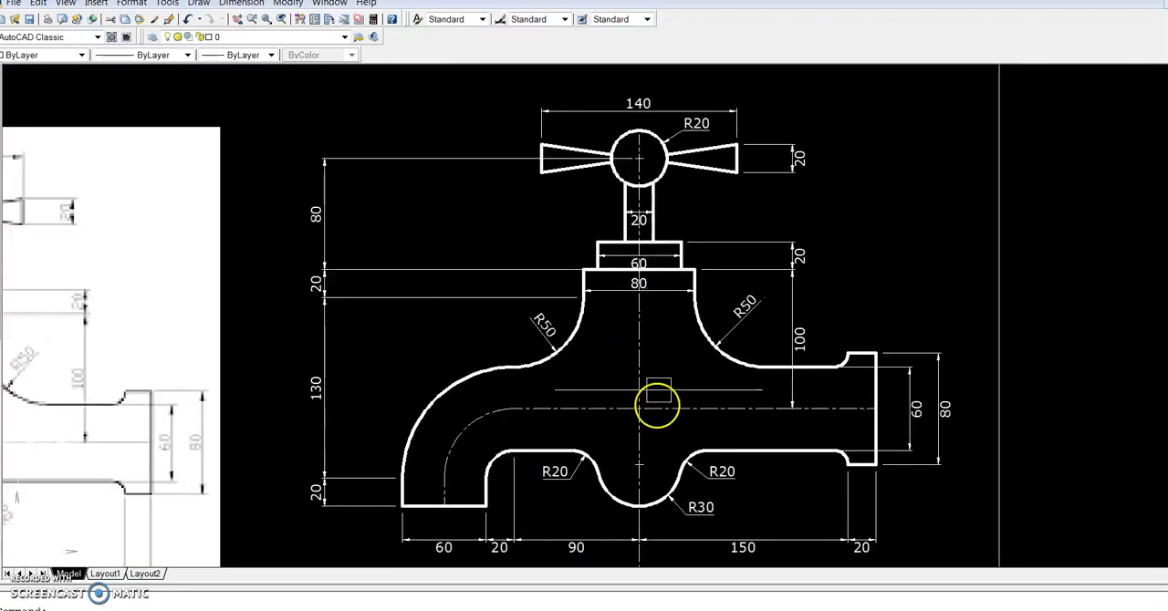
scroll(652, 420, down, 8)
scroll(639, 315, up, 10)
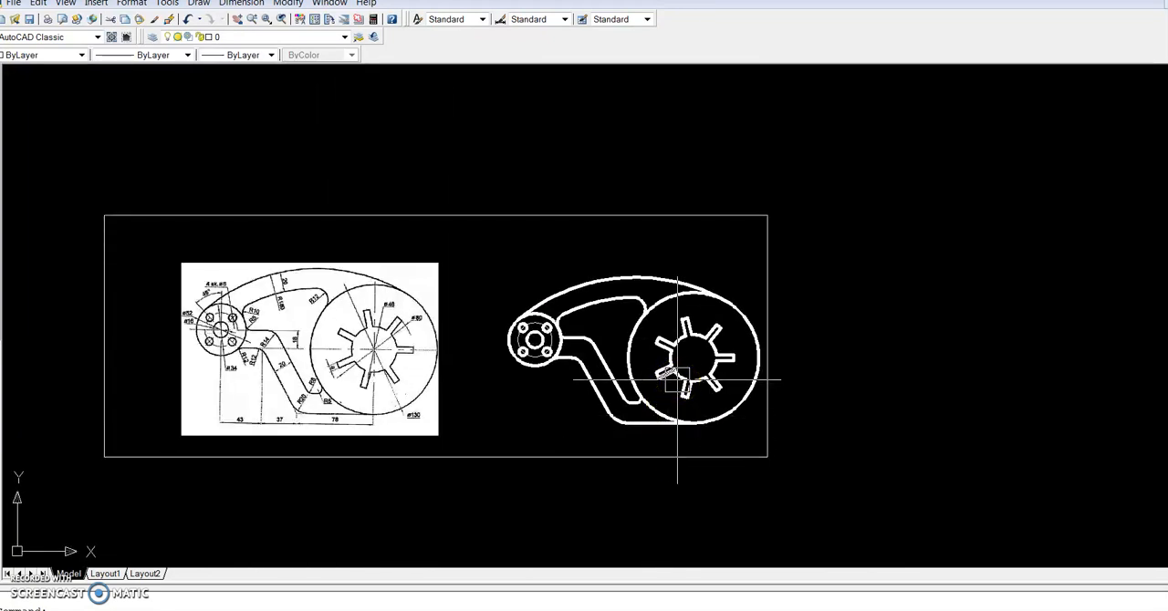
scroll(677, 380, down, 8)
scroll(662, 380, down, 4)
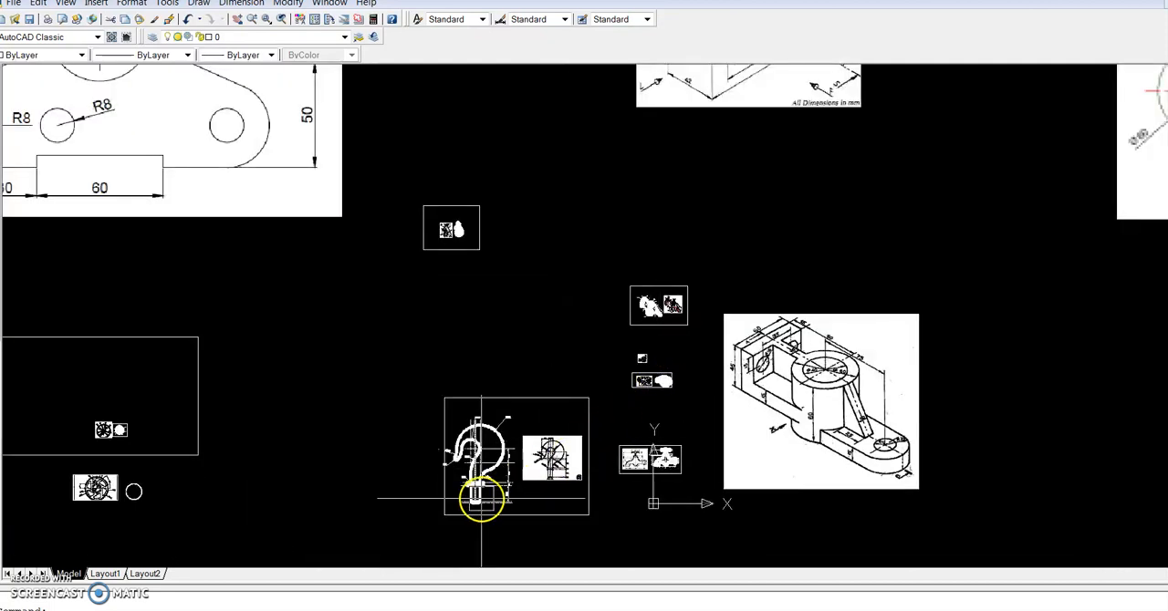
Move the hook reference image out of its frame into the empty area above and to the left of it
scroll(481, 497, up, 6)
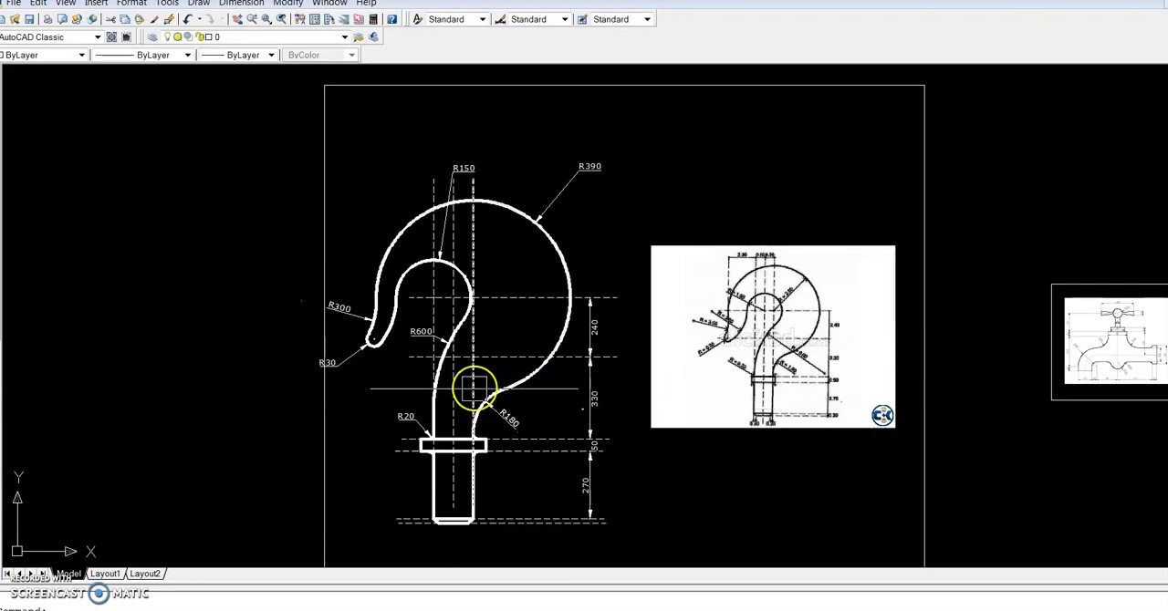
scroll(764, 329, up, 3)
scroll(765, 328, up, 3)
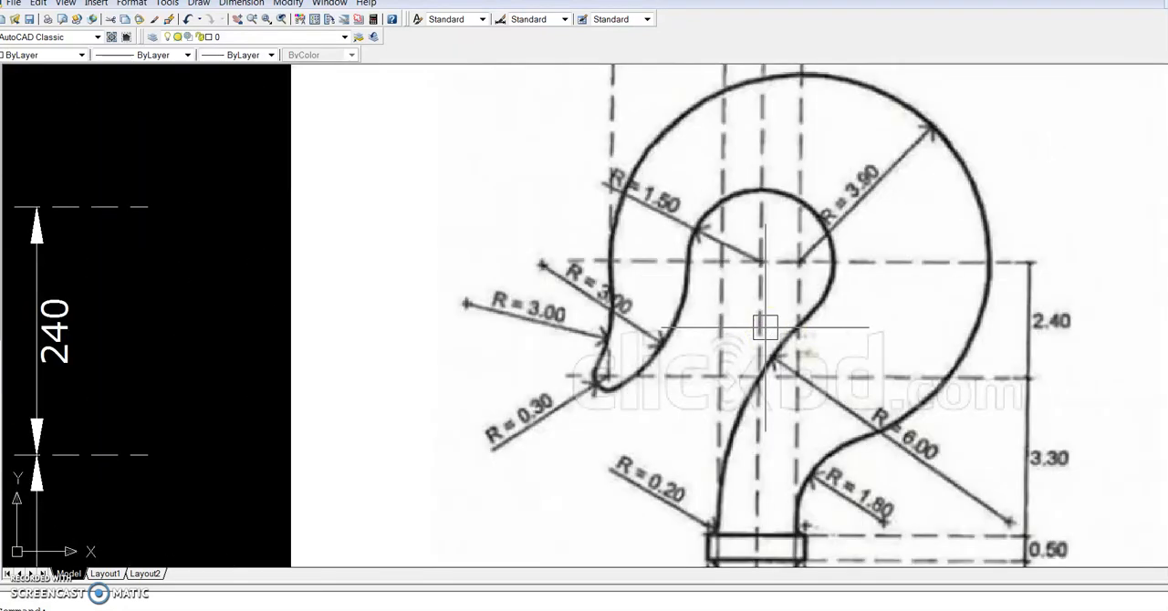
scroll(720, 331, down, 4)
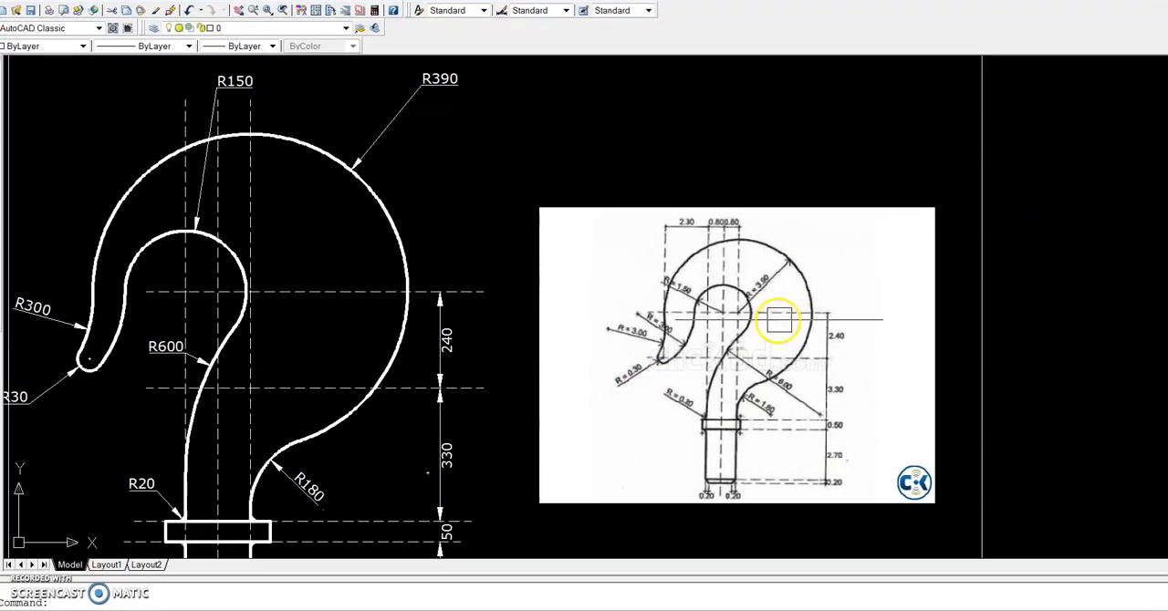
scroll(772, 320, down, 2)
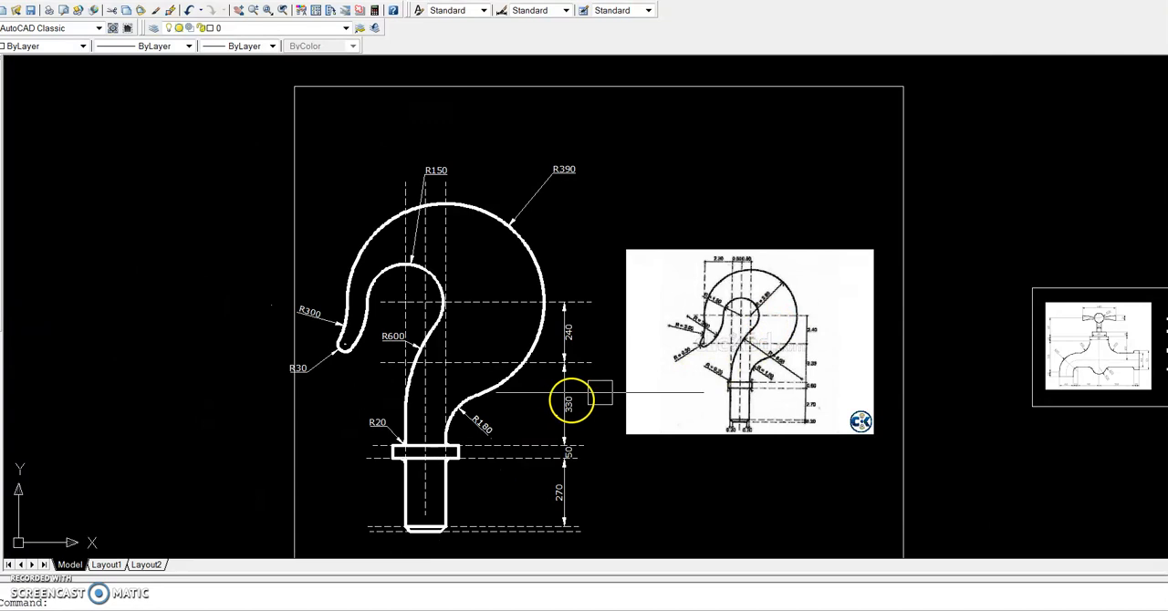
click(775, 390)
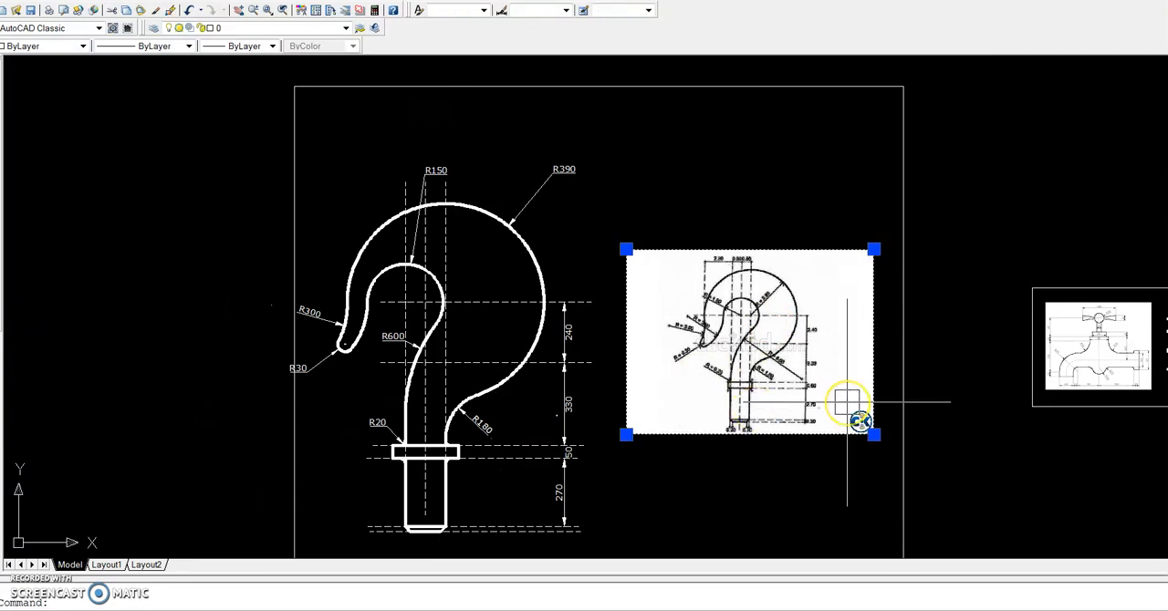
key(Return)
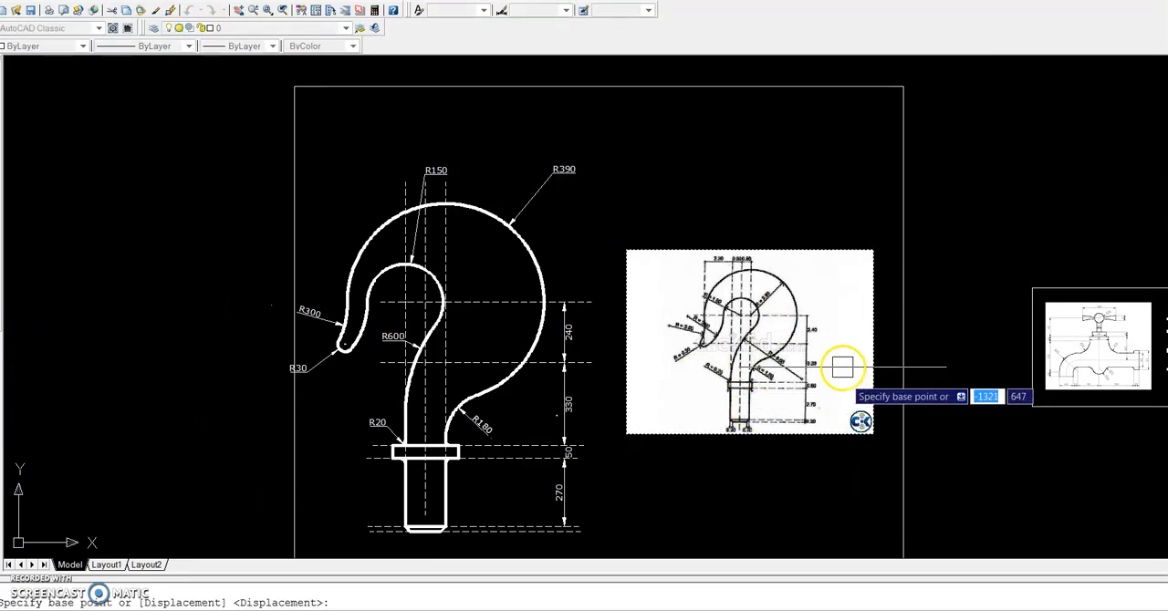
click(899, 384)
scroll(898, 401, down, 3)
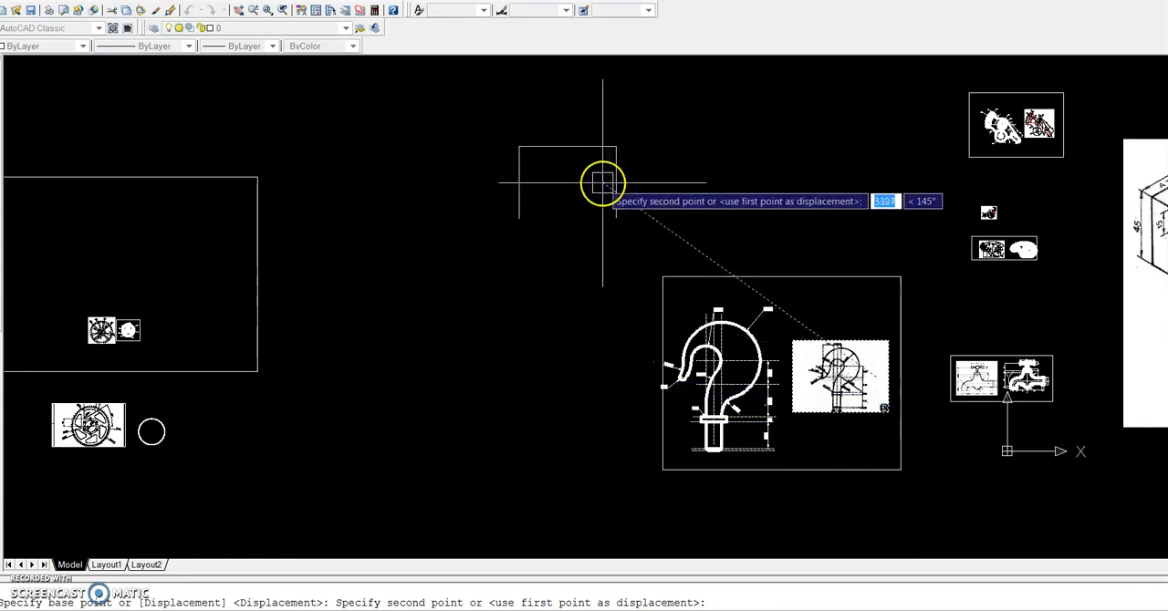
scroll(594, 174, up, 5)
click(324, 206)
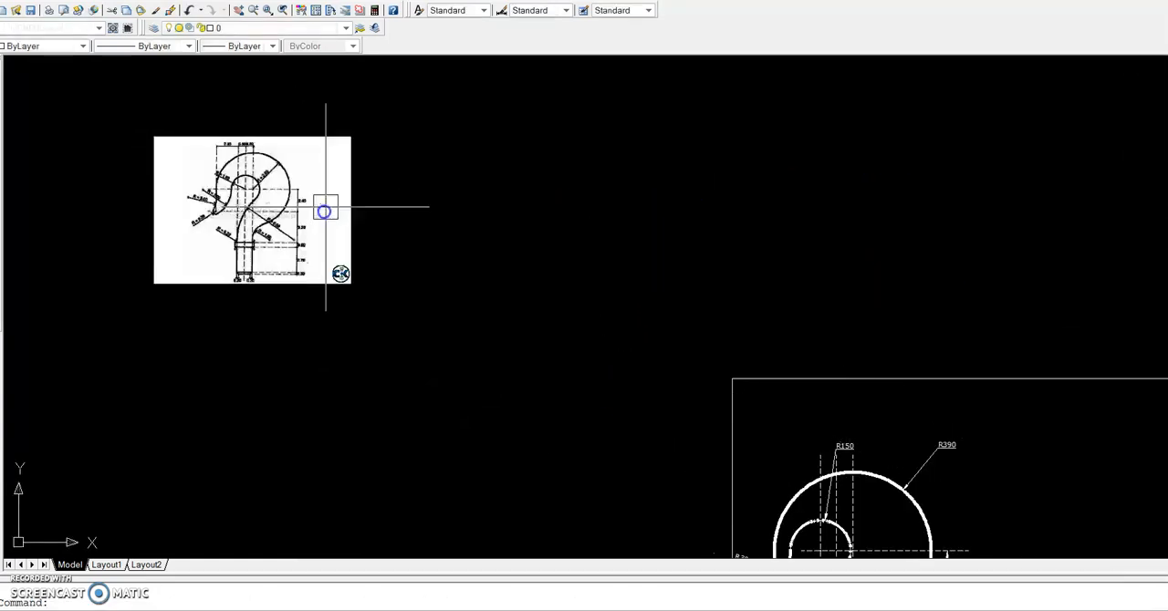
Study the centre lines, arc radii and shank dimensions on the relocated hook reference image
scroll(323, 209, up, 3)
scroll(150, 255, up, 4)
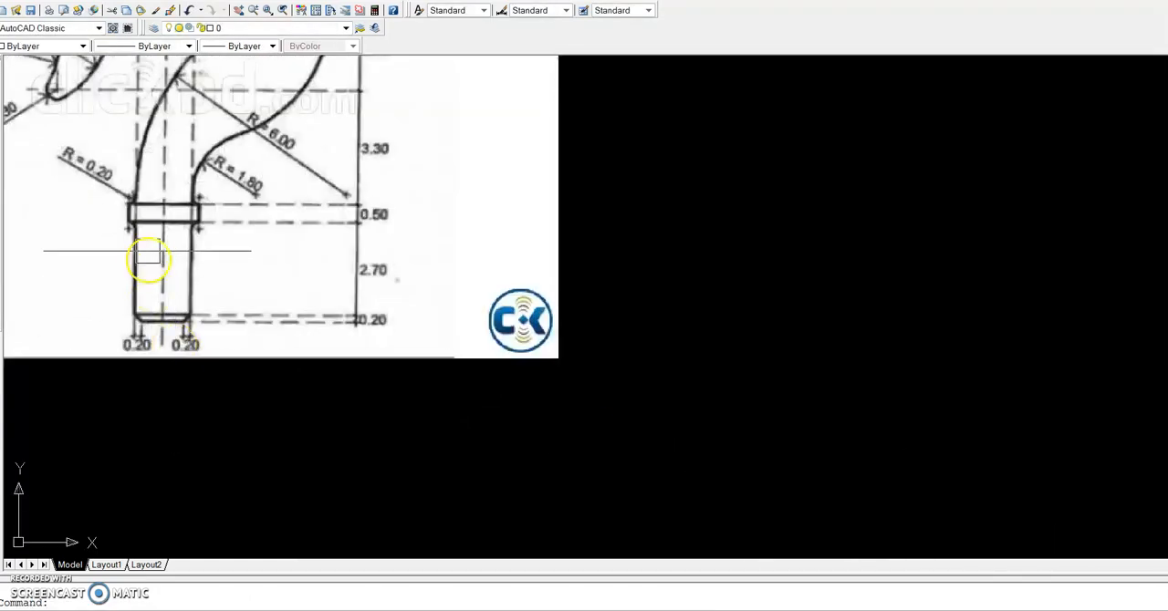
scroll(167, 246, down, 6)
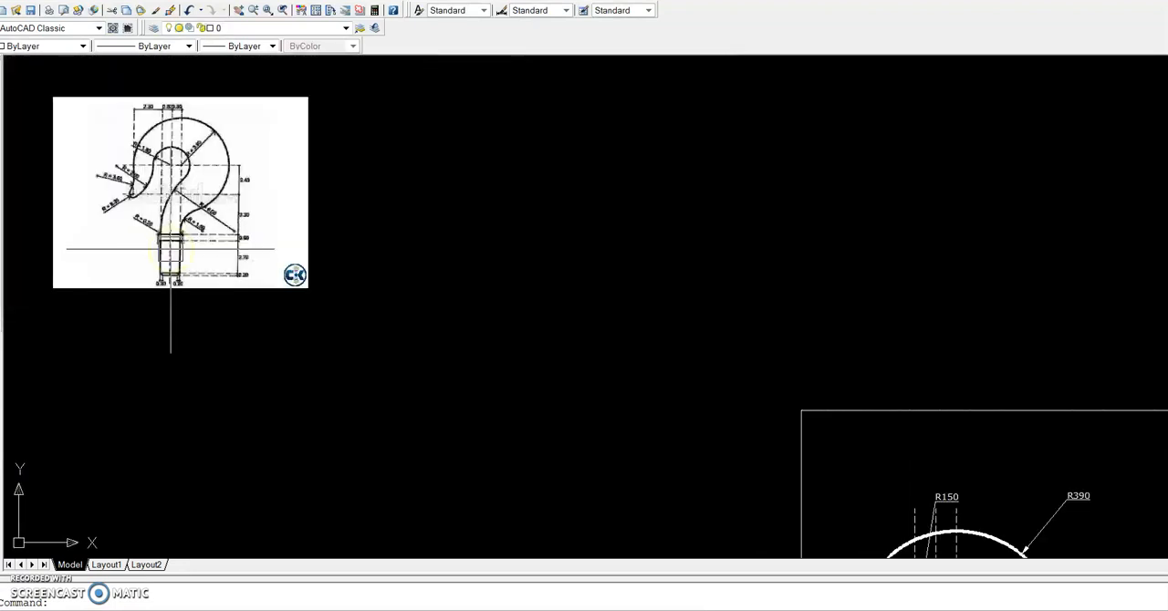
scroll(169, 196, up, 4)
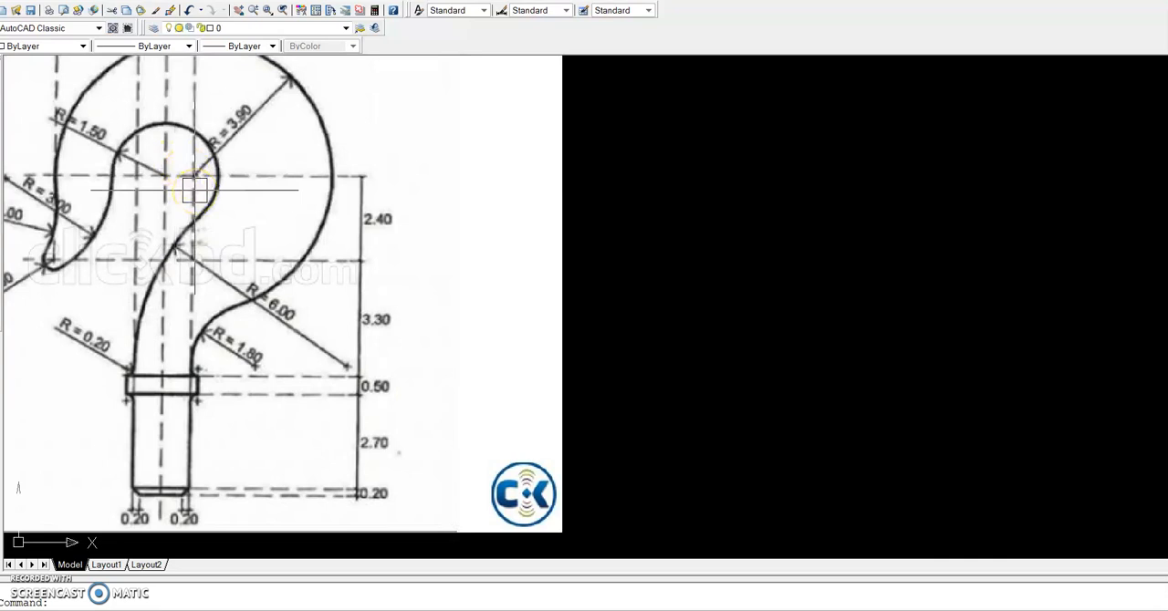
scroll(194, 190, down, 1)
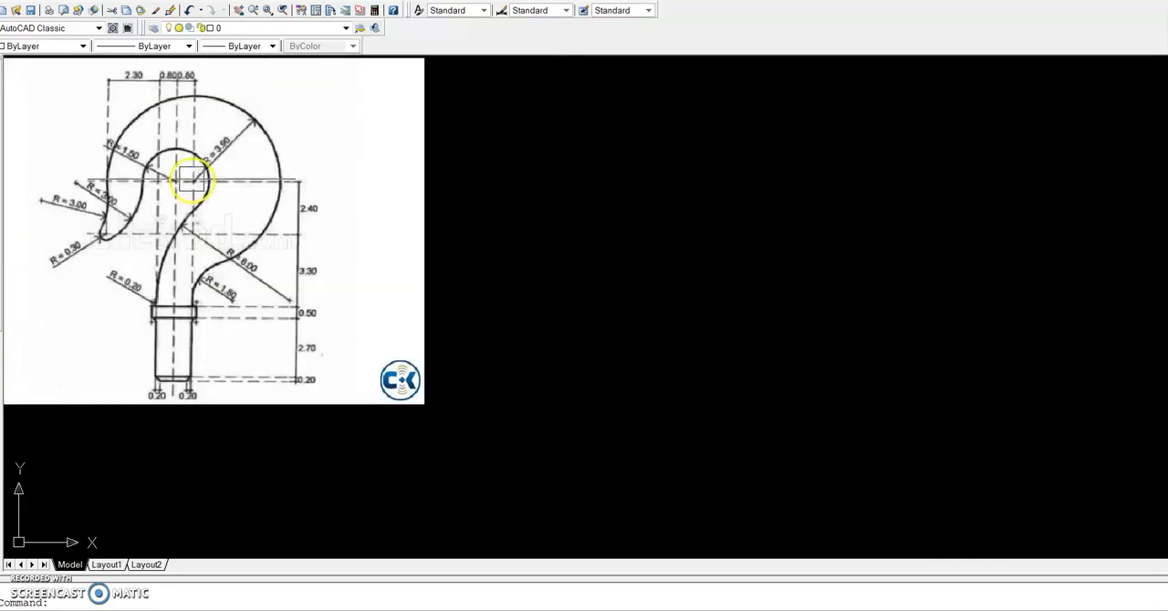
scroll(208, 174, up, 2)
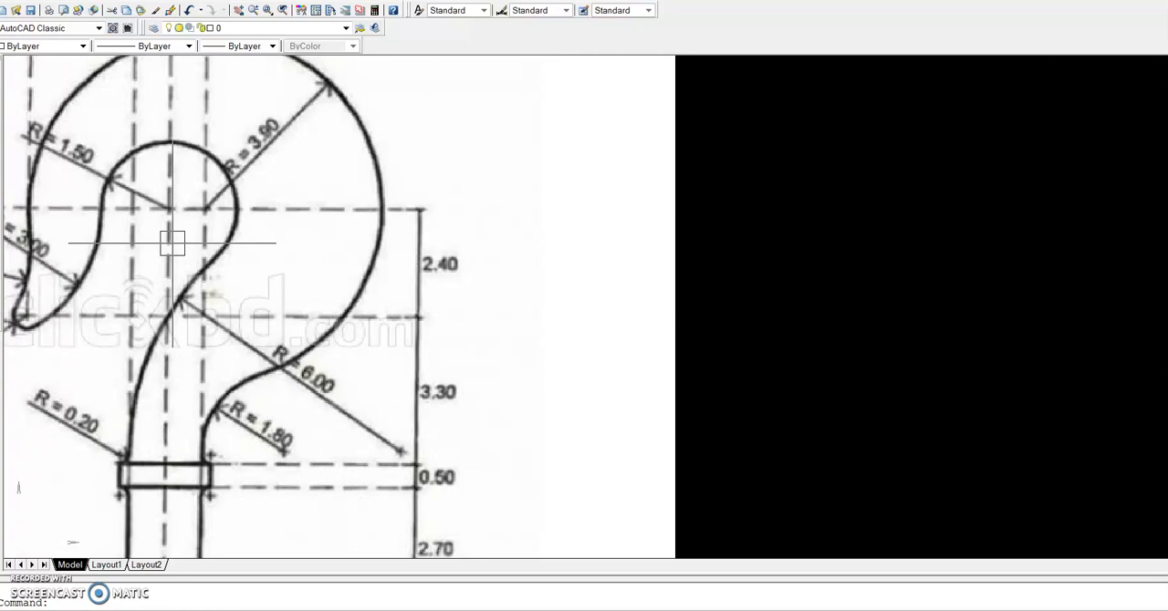
scroll(173, 243, down, 2)
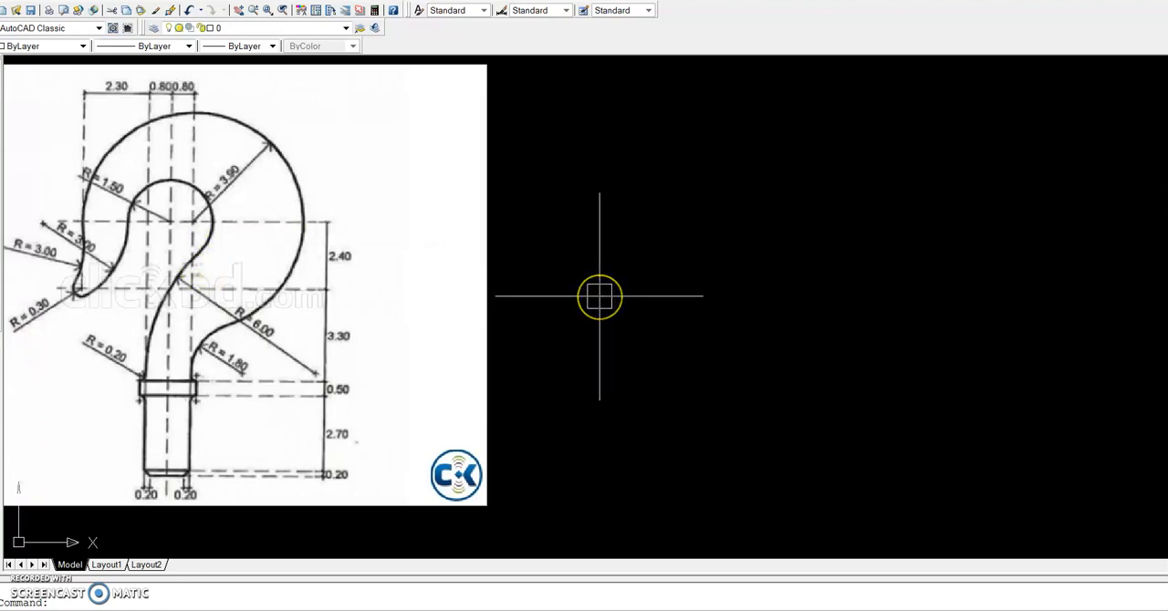
Draw a vertical centre line about 670 units long in the empty area beside the reference image
text(l)
key(Return)
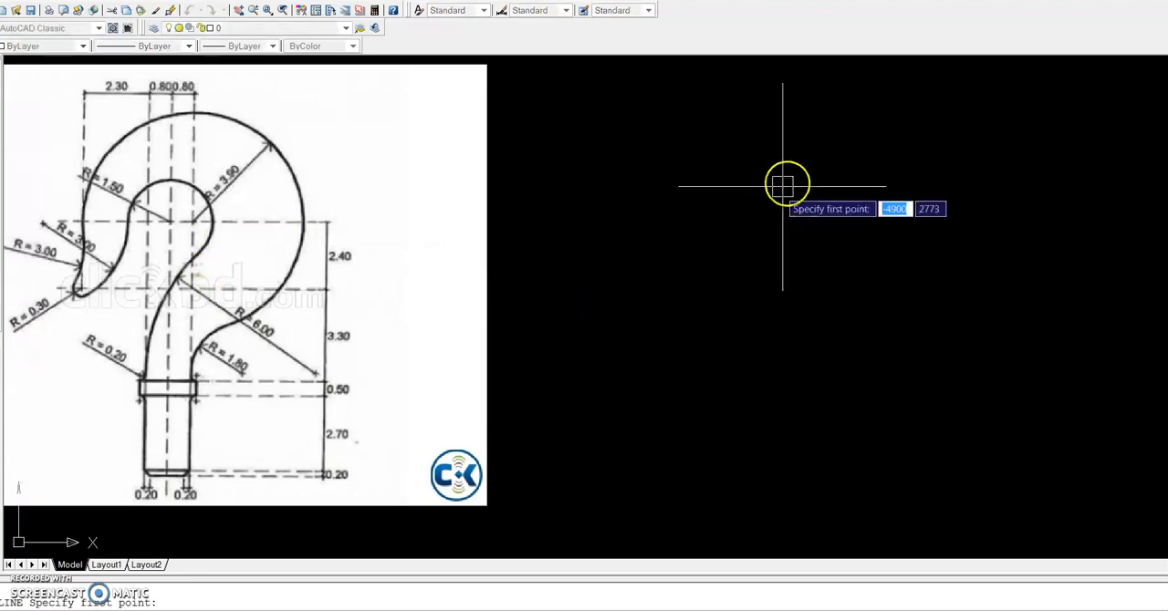
click(790, 126)
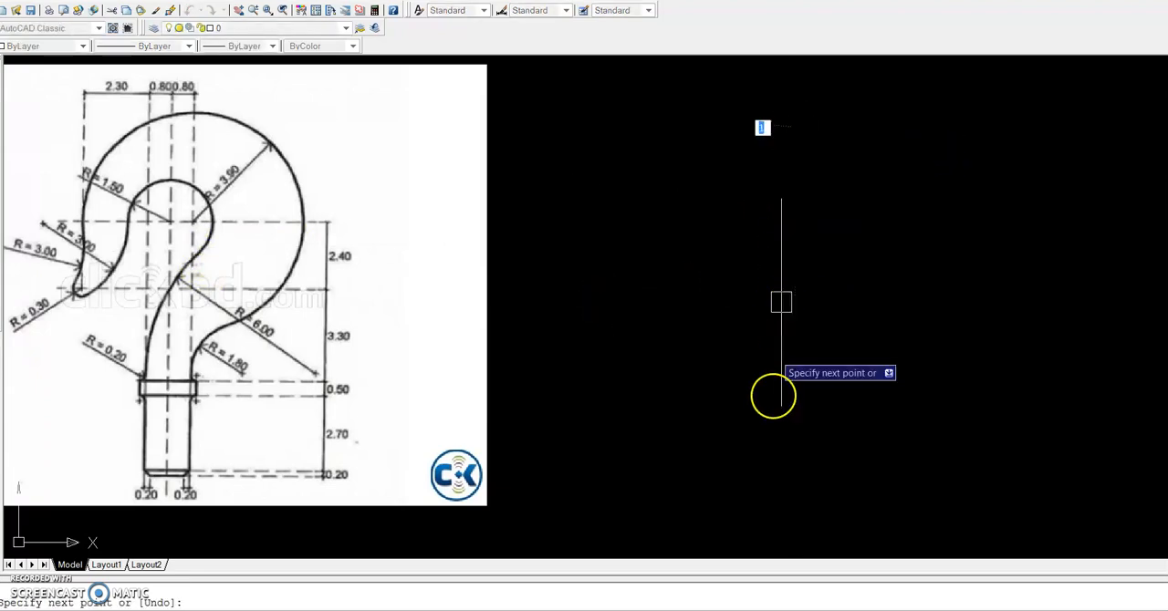
click(794, 537)
key(Escape)
Draw a horizontal centre line about 695 units long across the upper part of the vertical centre line
text(l)
key(Return)
click(637, 242)
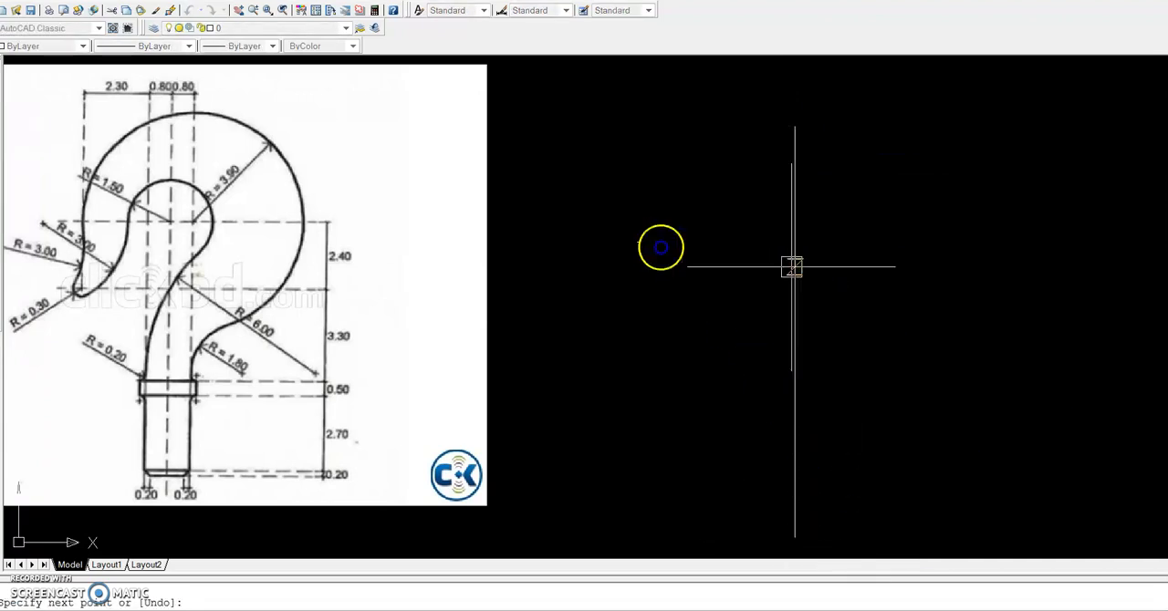
click(1056, 242)
key(Return)
Move the horizontal line by its midpoint onto the vertical centre line so that it is centred there
click(1016, 242)
text(m)
key(Return)
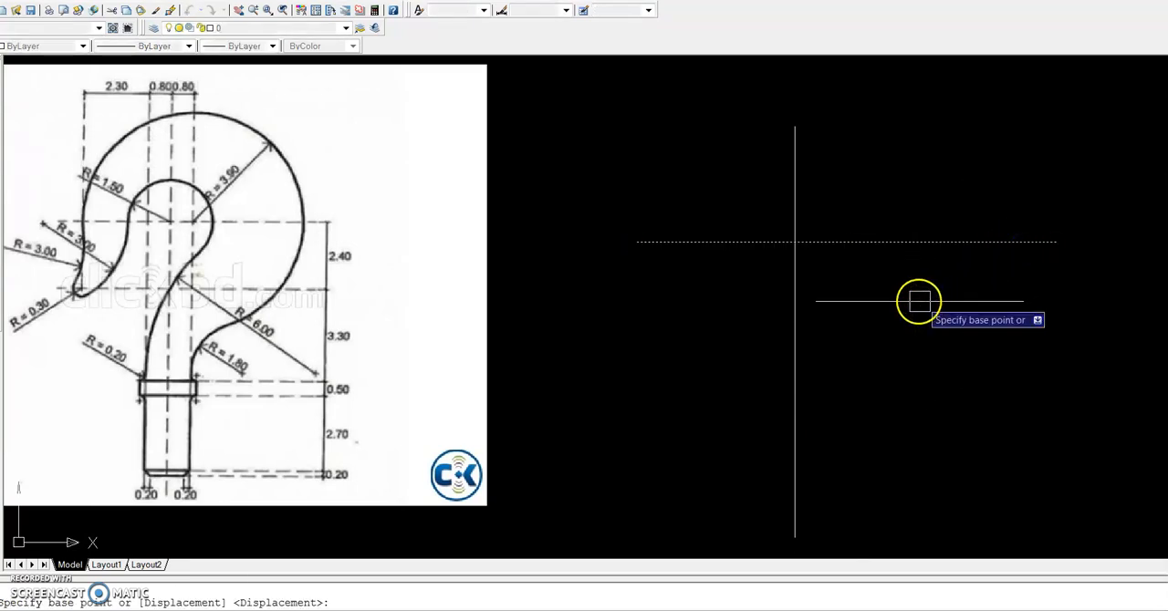
click(846, 242)
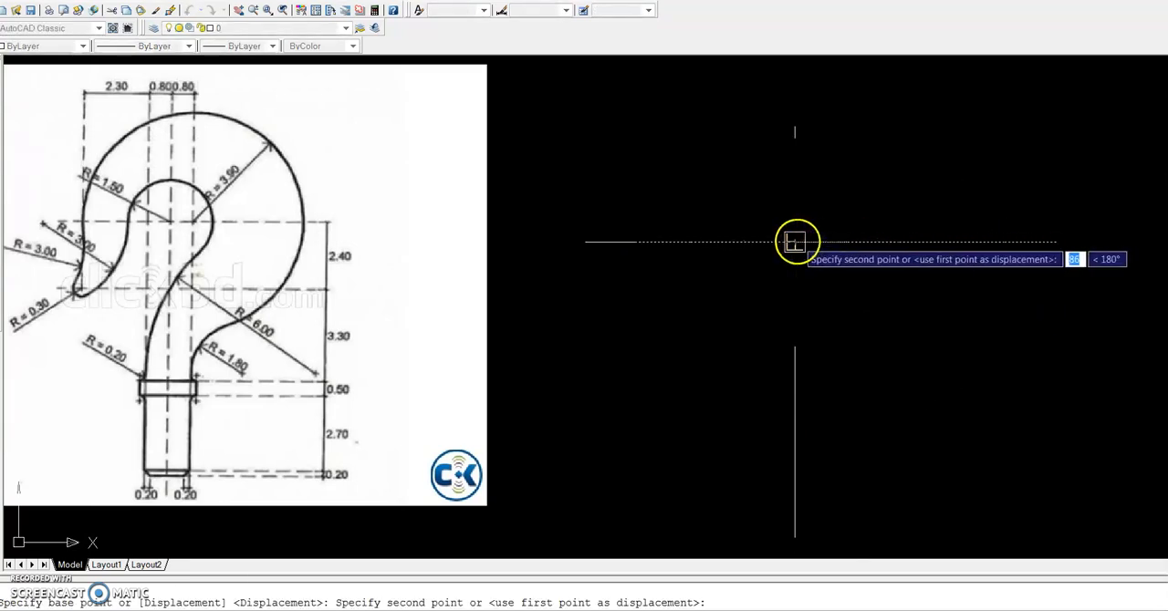
click(795, 242)
click(897, 347)
key(Delete)
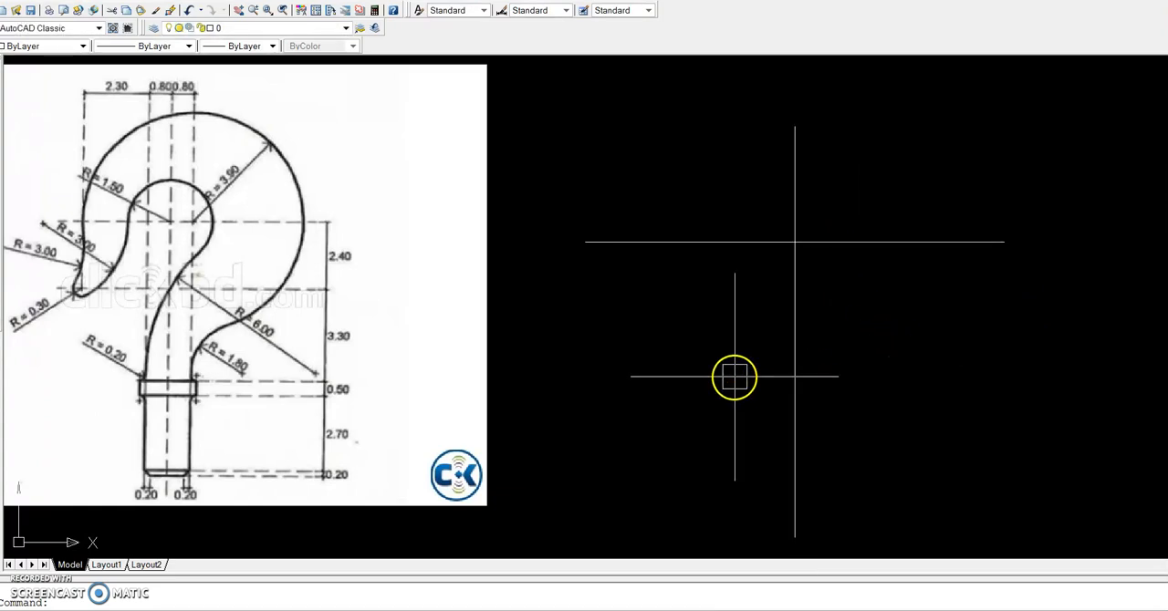
Examine the hook reference image for the outer arc's radius and centre, along with the surrounding arc radii
scroll(215, 183, up, 4)
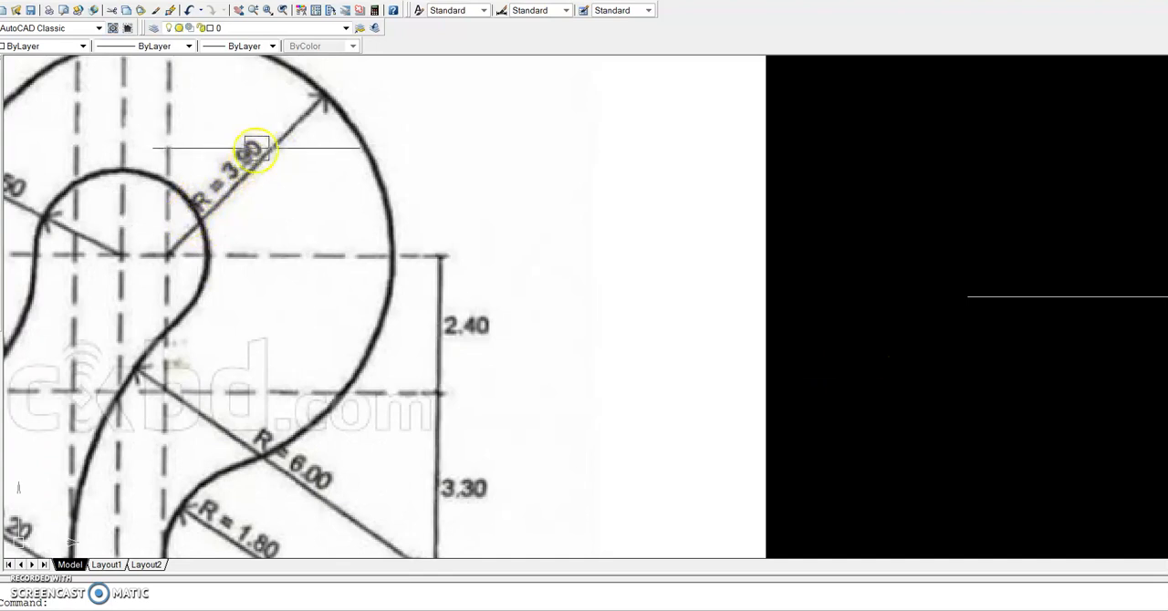
scroll(260, 155, down, 4)
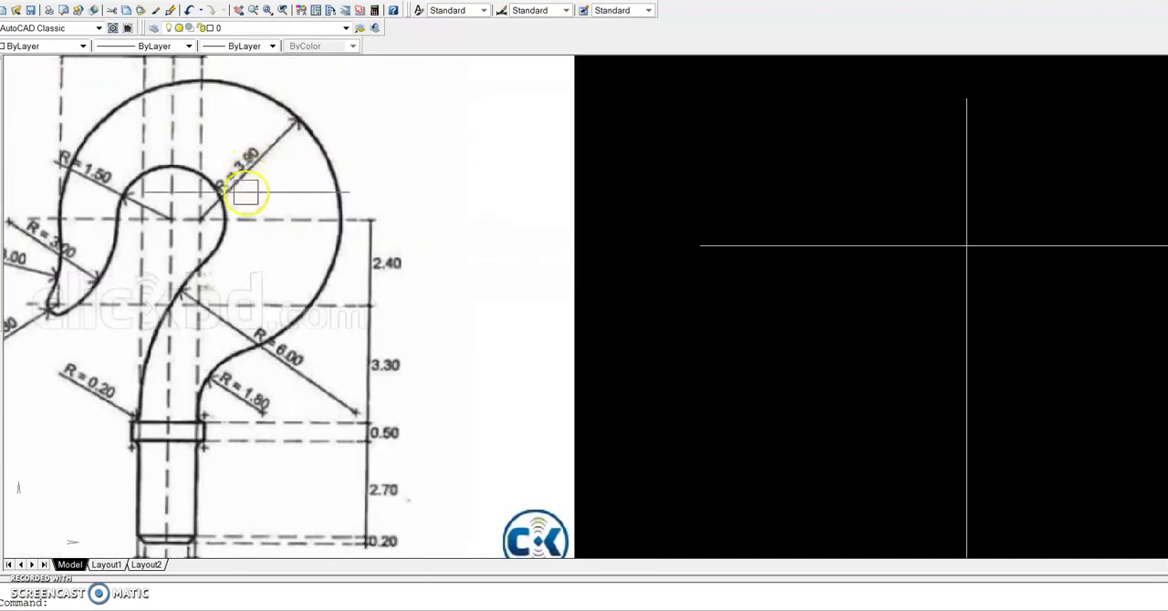
scroll(95, 279, up, 3)
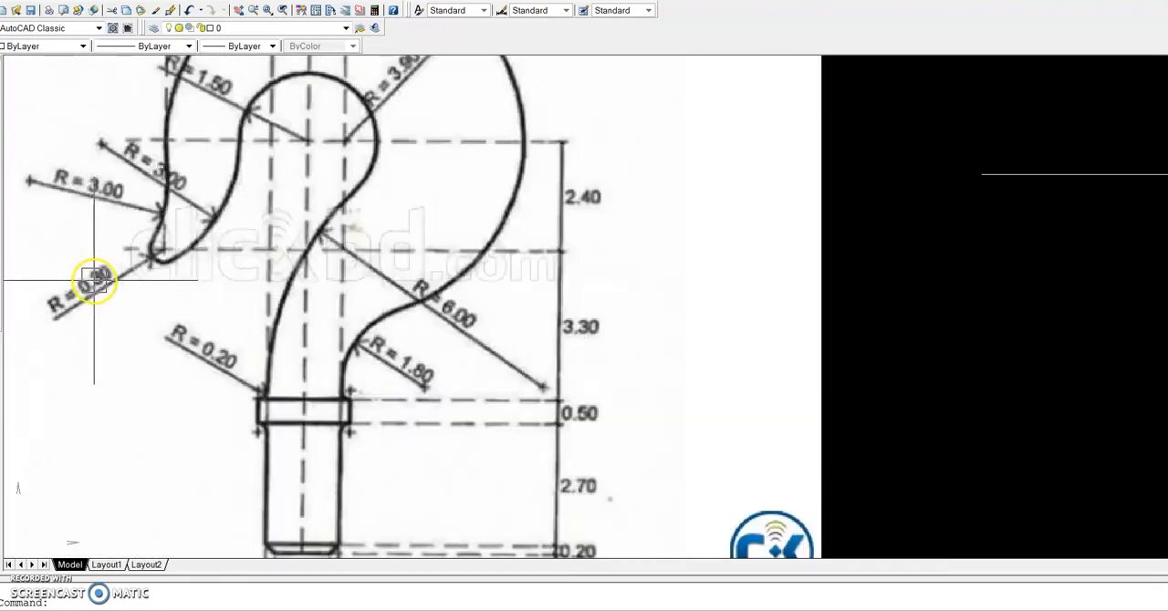
scroll(323, 153, down, 2)
scroll(324, 150, down, 1)
scroll(373, 104, up, 5)
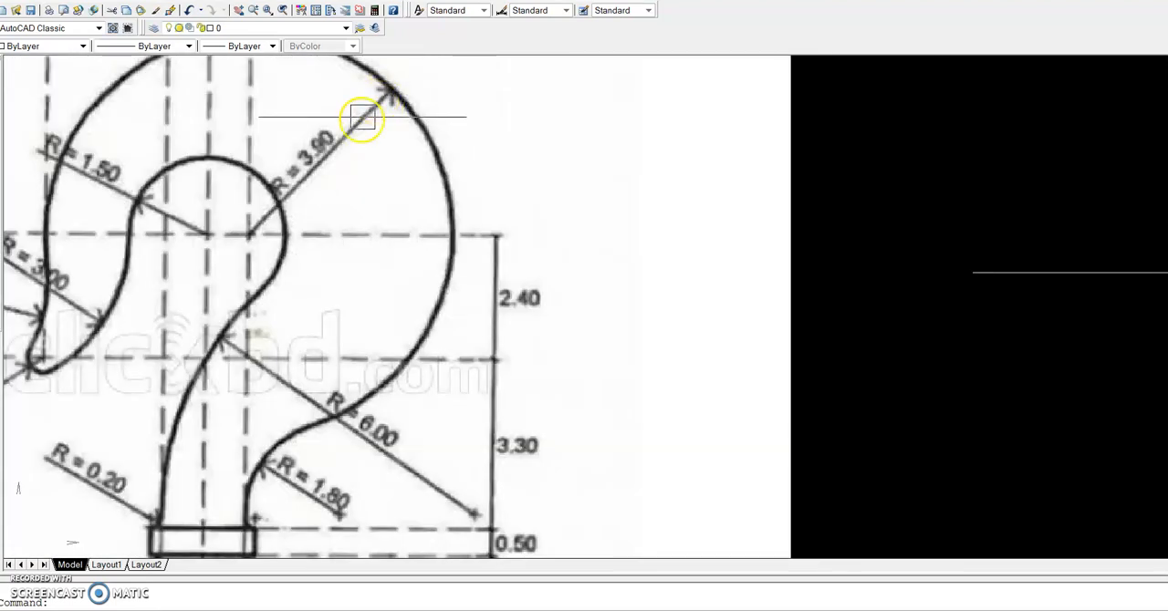
scroll(323, 144, up, 1)
scroll(324, 144, down, 5)
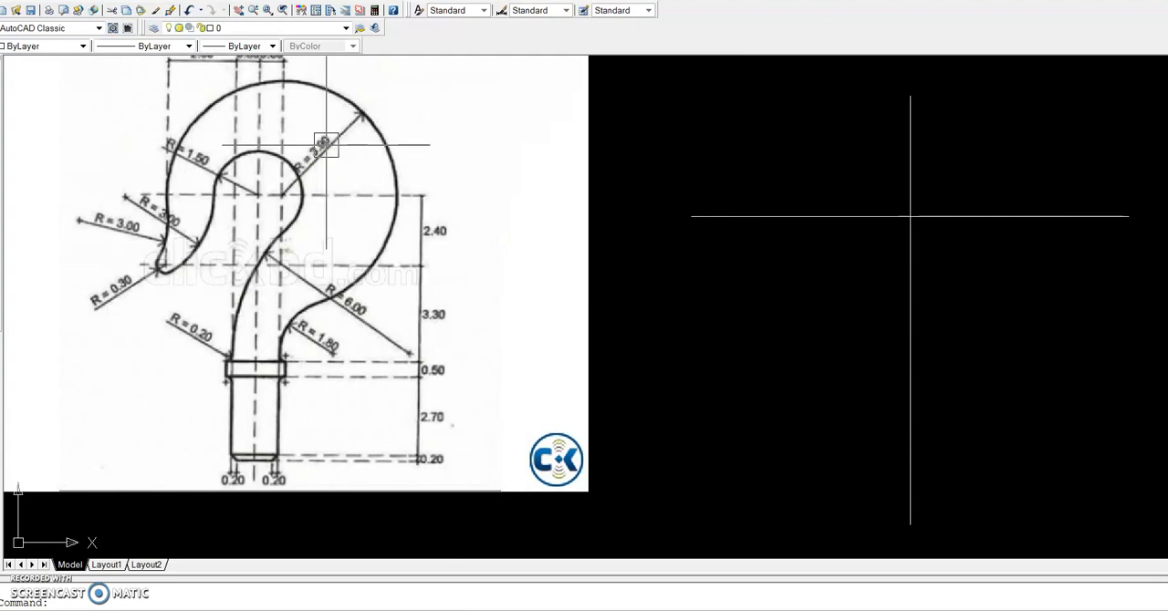
scroll(325, 144, up, 5)
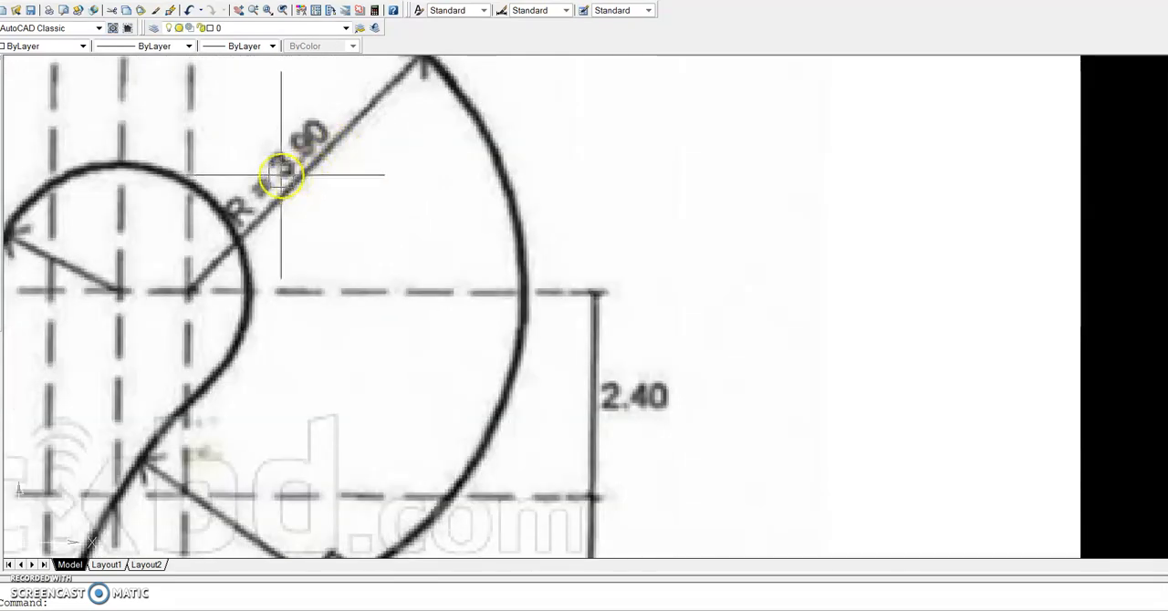
scroll(300, 159, down, 8)
scroll(547, 201, up, 4)
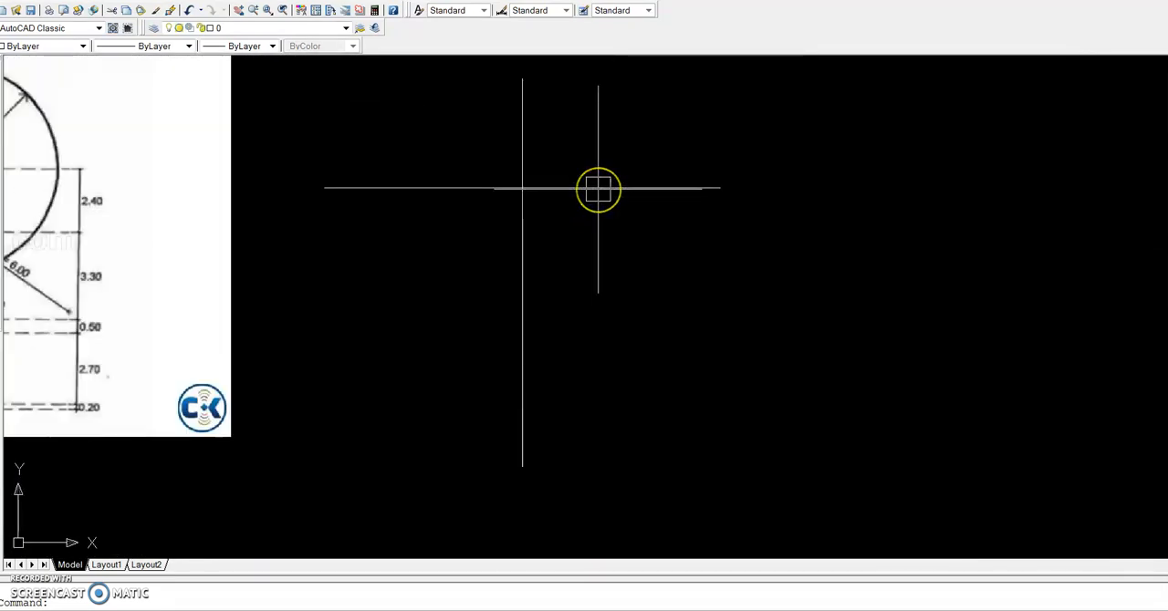
text(c)
key(Return)
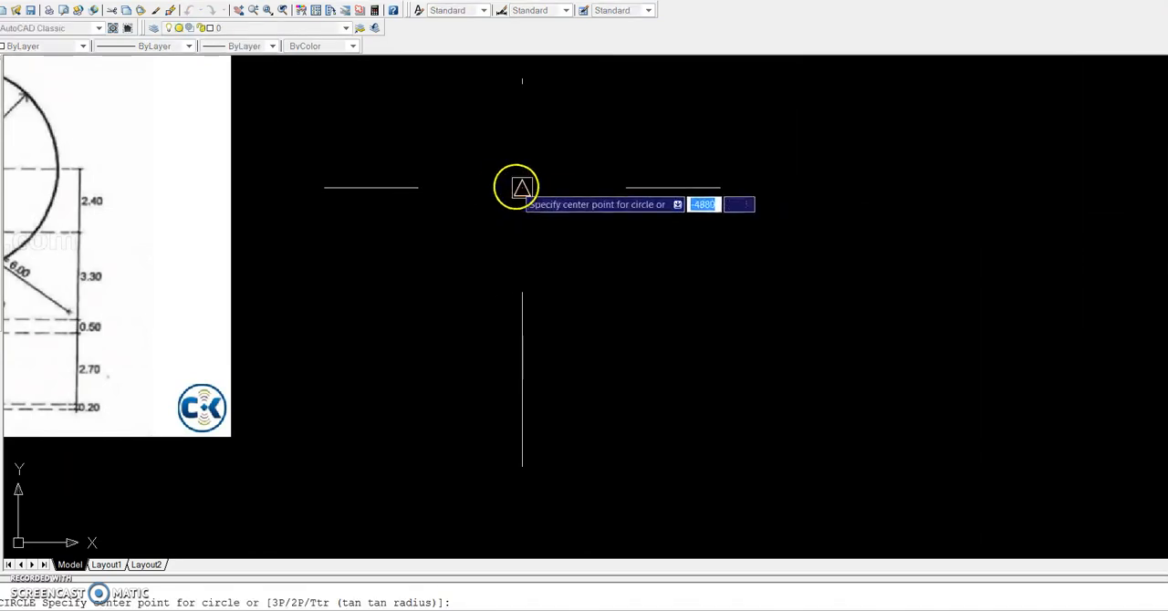
click(521, 187)
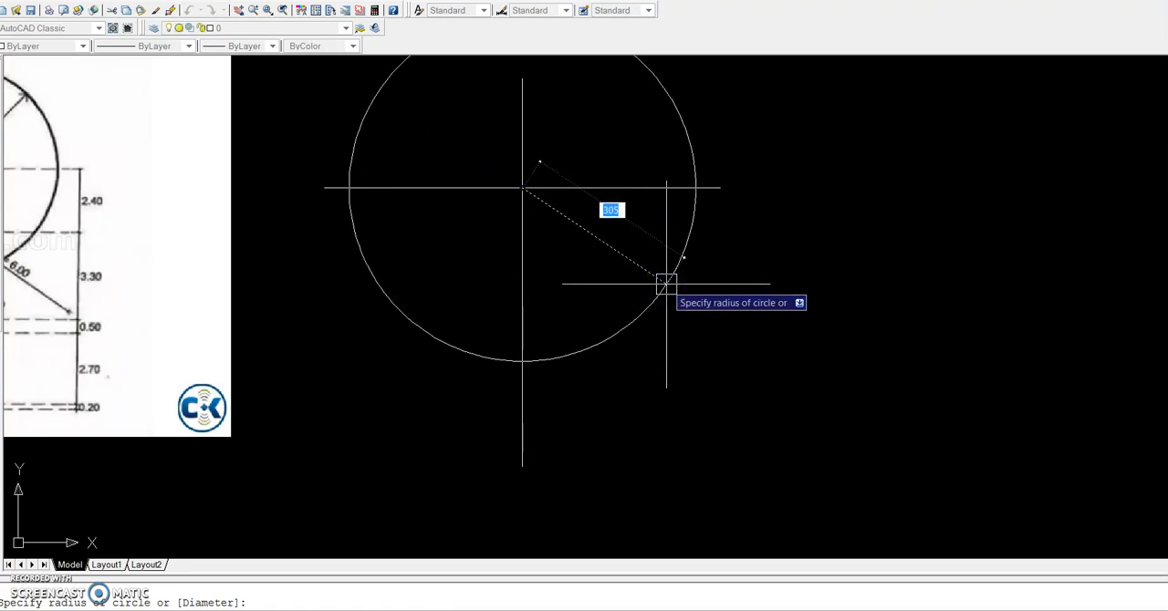
key(Escape)
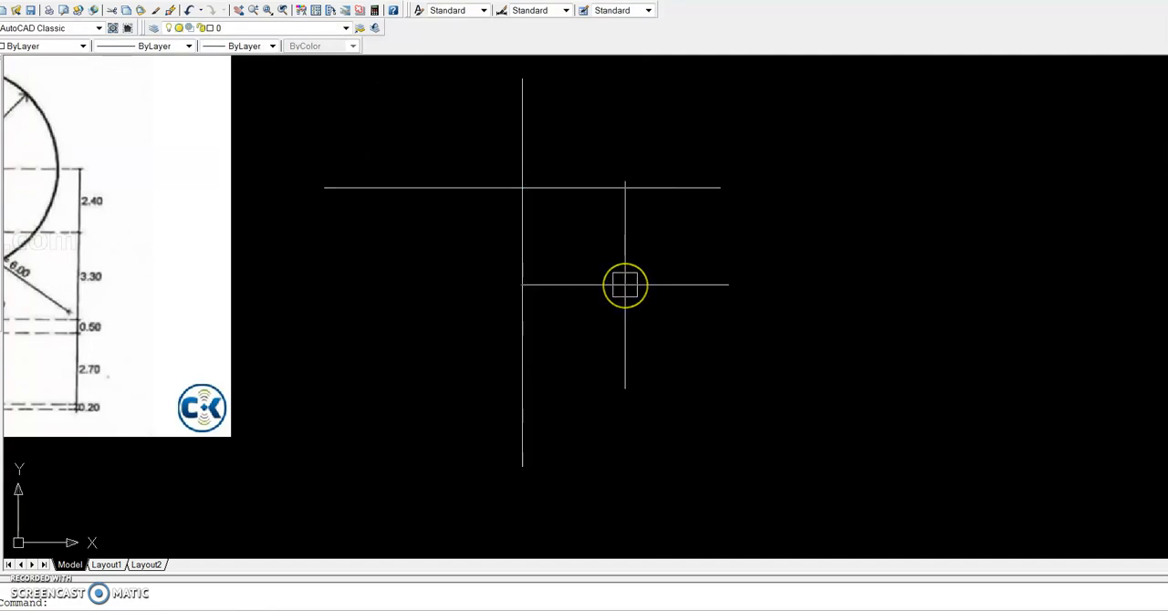
Draw a circle of radius 390 centred on the intersection of the two centre lines
key(Return)
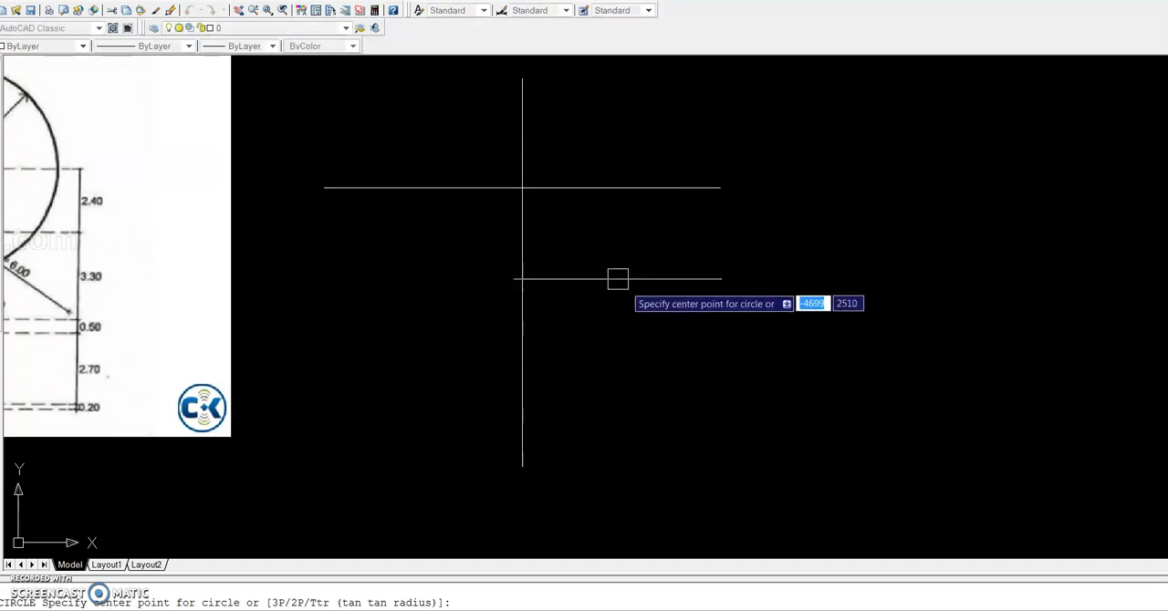
click(521, 188)
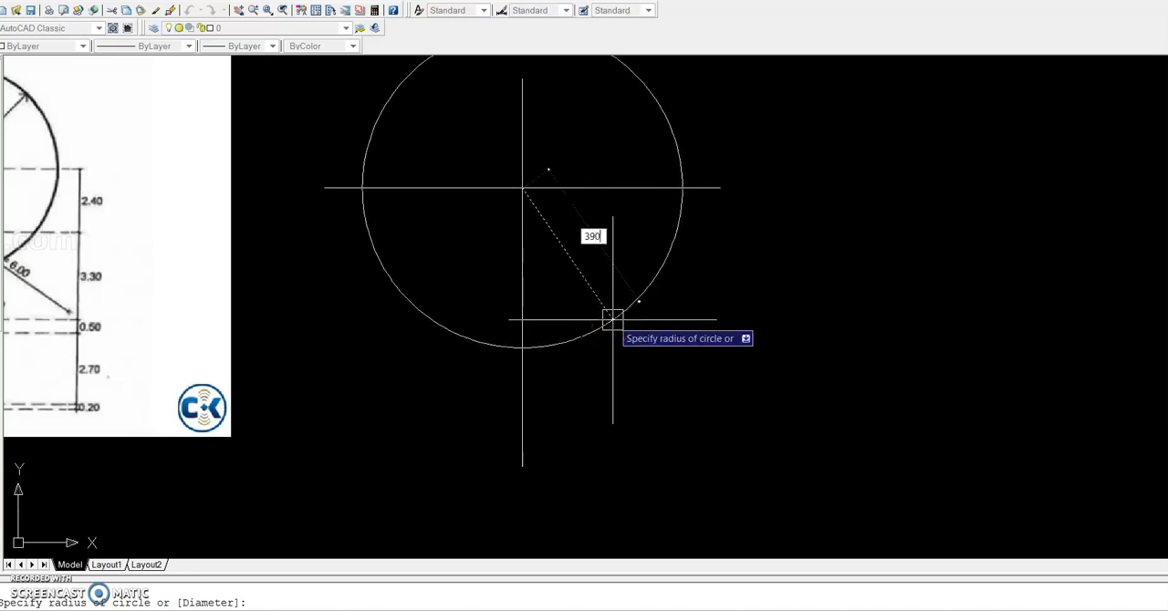
text(390)
key(Return)
Stretch both ends of the horizontal centre line outward to meet the circle
scroll(612, 319, down, 4)
click(626, 277)
click(654, 271)
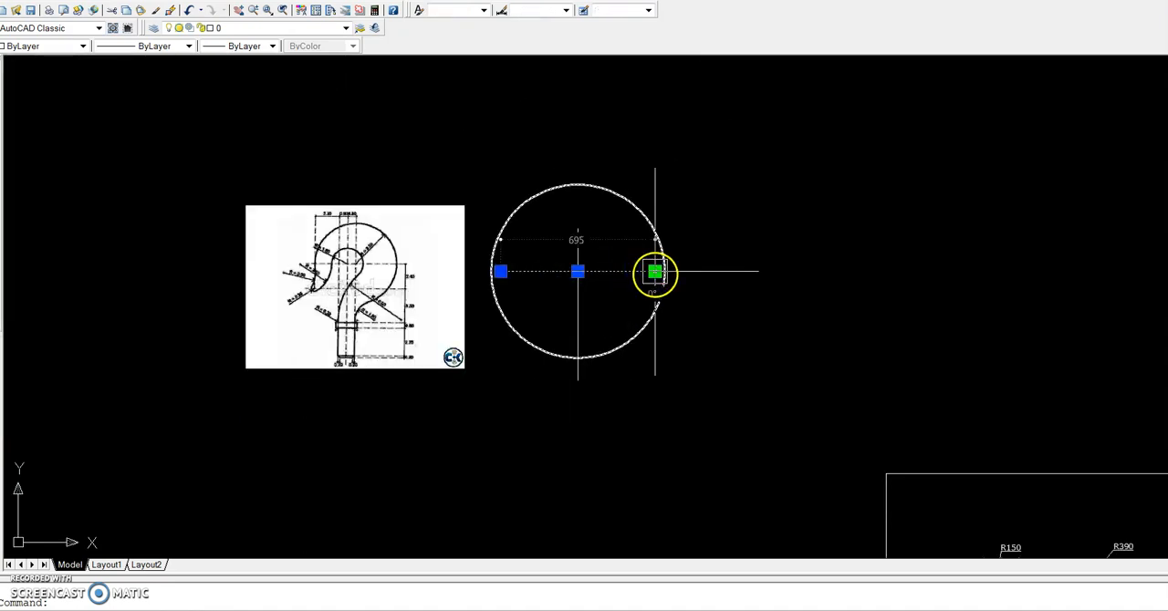
scroll(657, 268, up, 5)
click(664, 257)
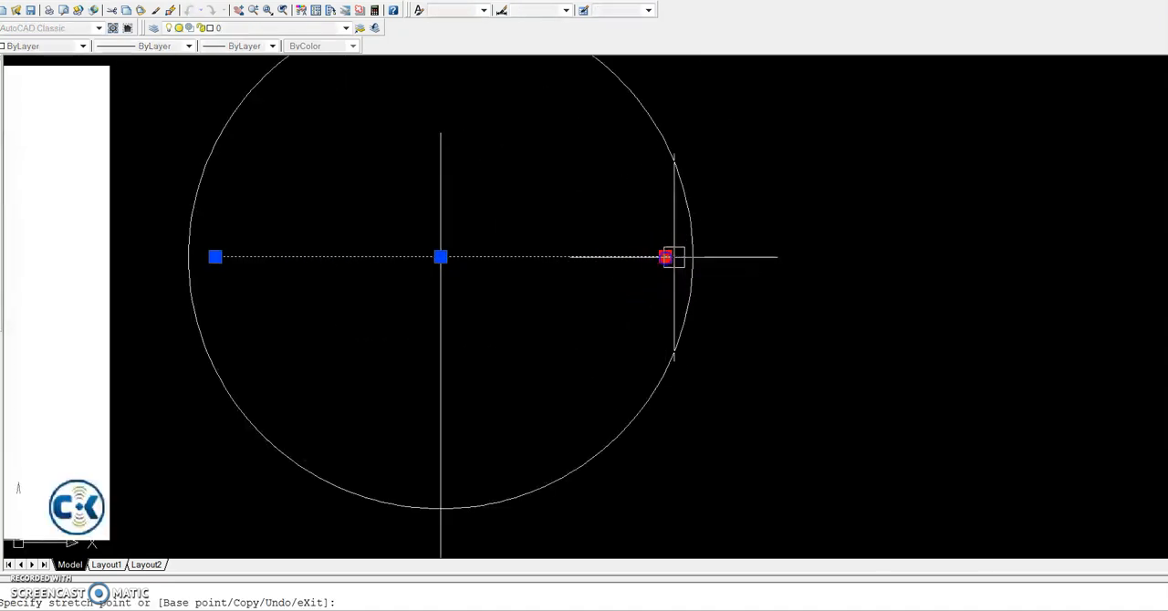
click(693, 256)
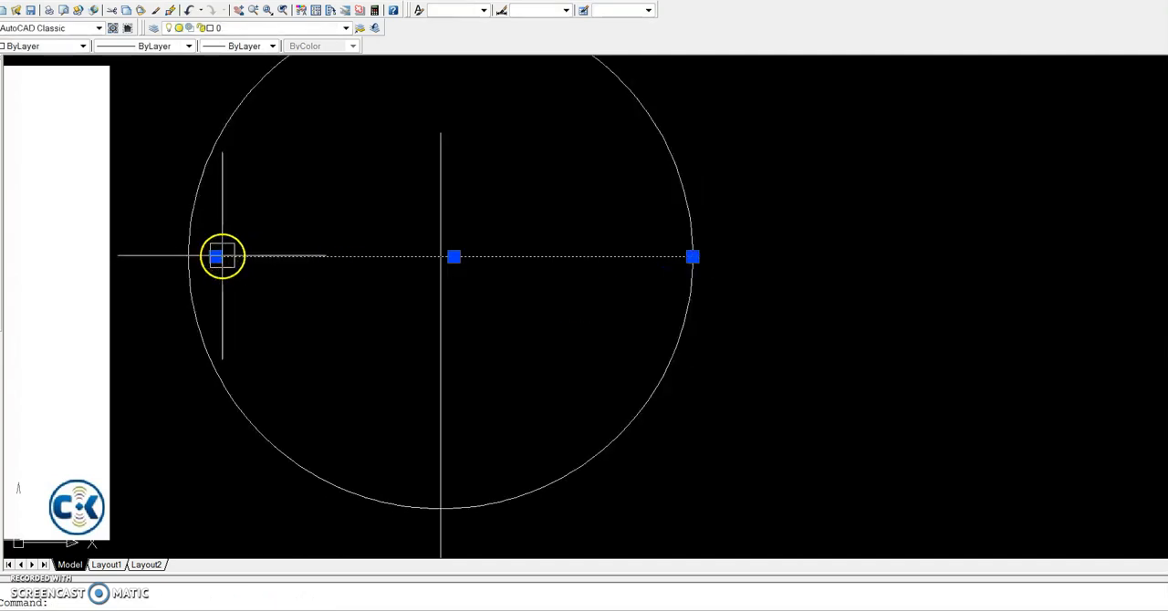
click(216, 256)
click(188, 256)
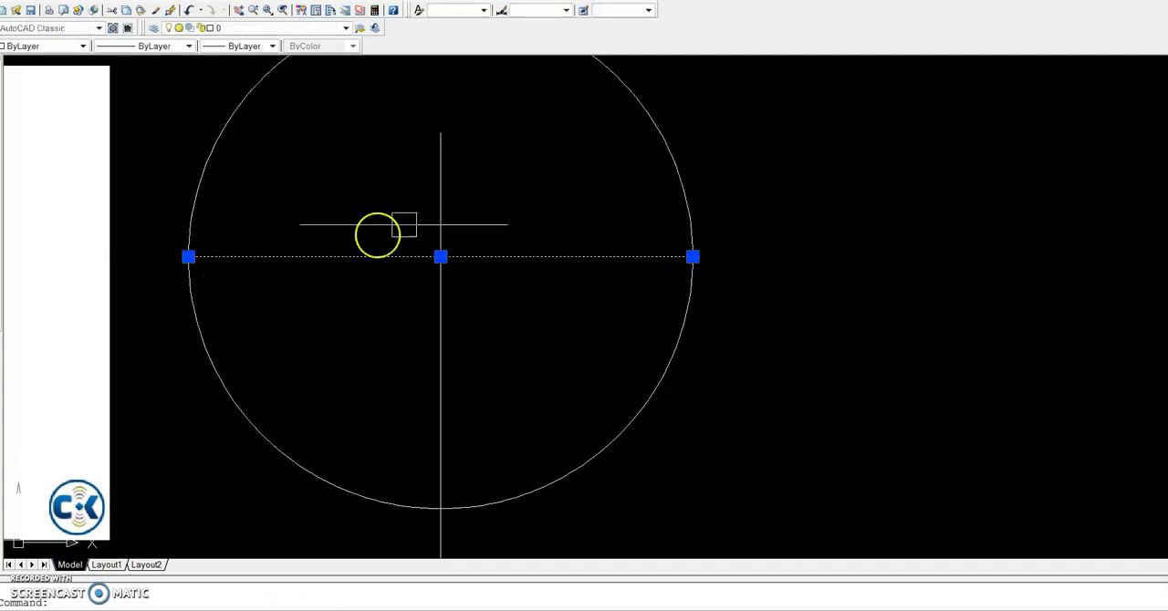
scroll(422, 228, down, 2)
key(Escape)
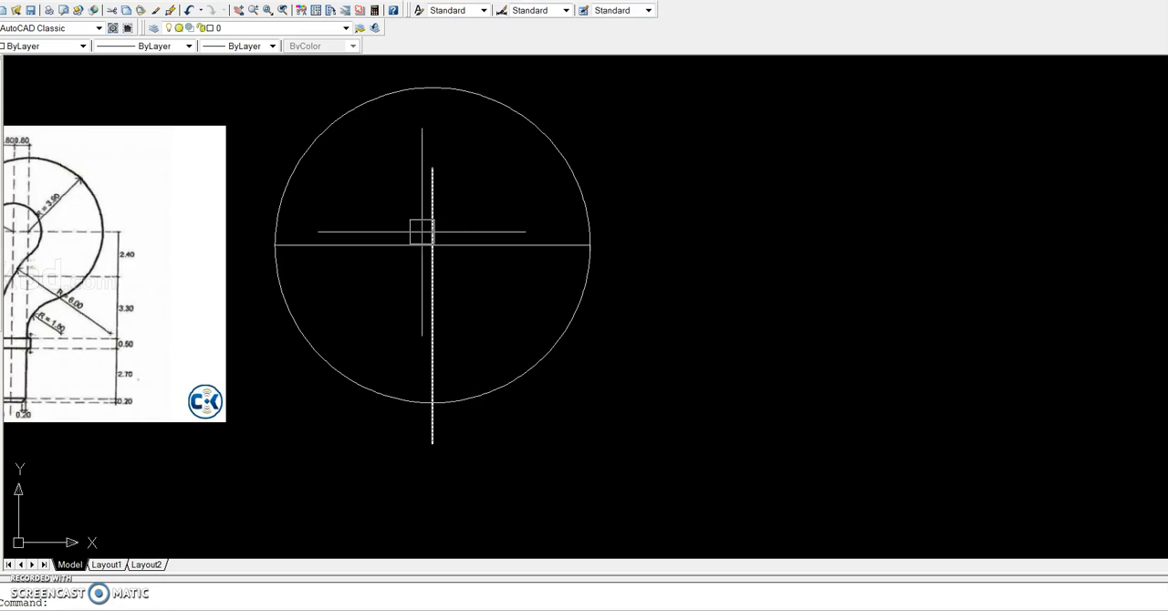
Extend the upper end of the vertical centre line to the top of the circle
text(EX)
key(Return)
key(Return)
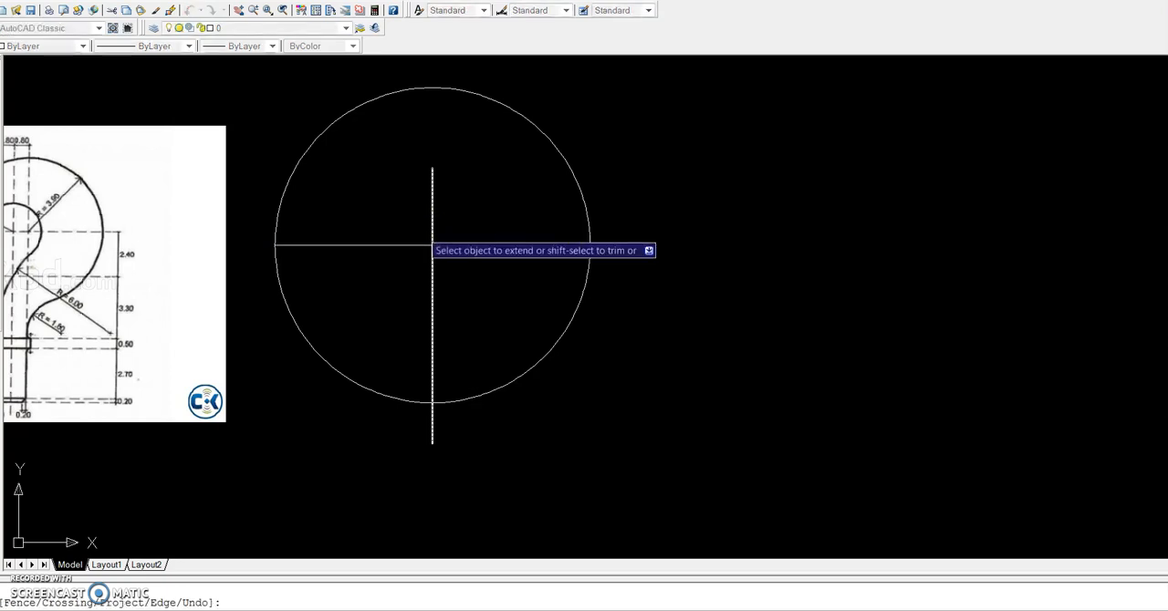
click(435, 171)
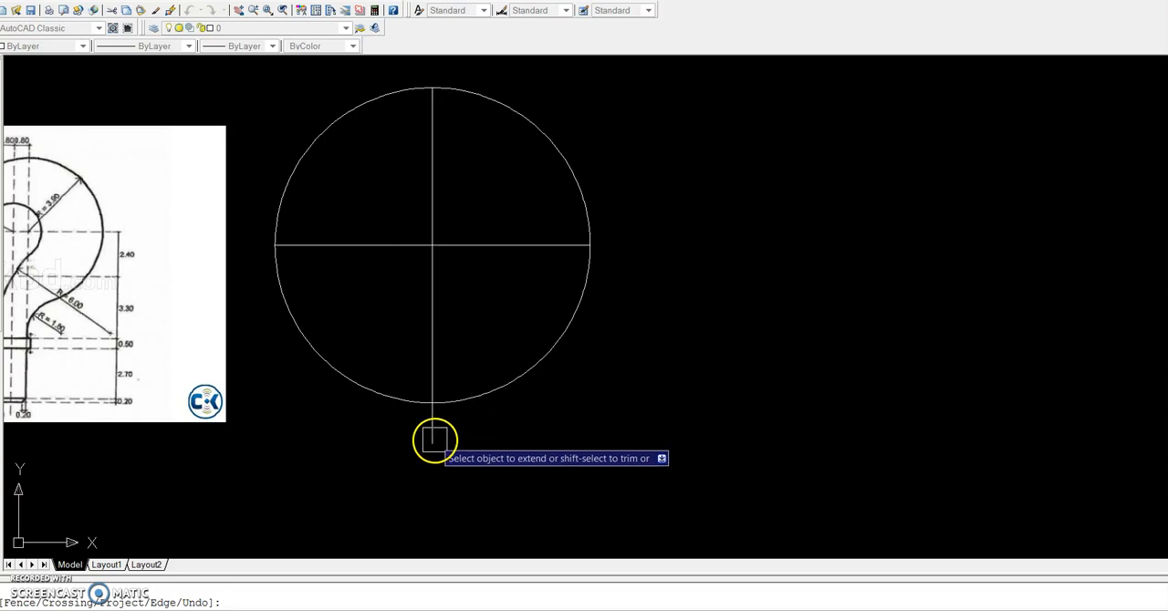
key(Return)
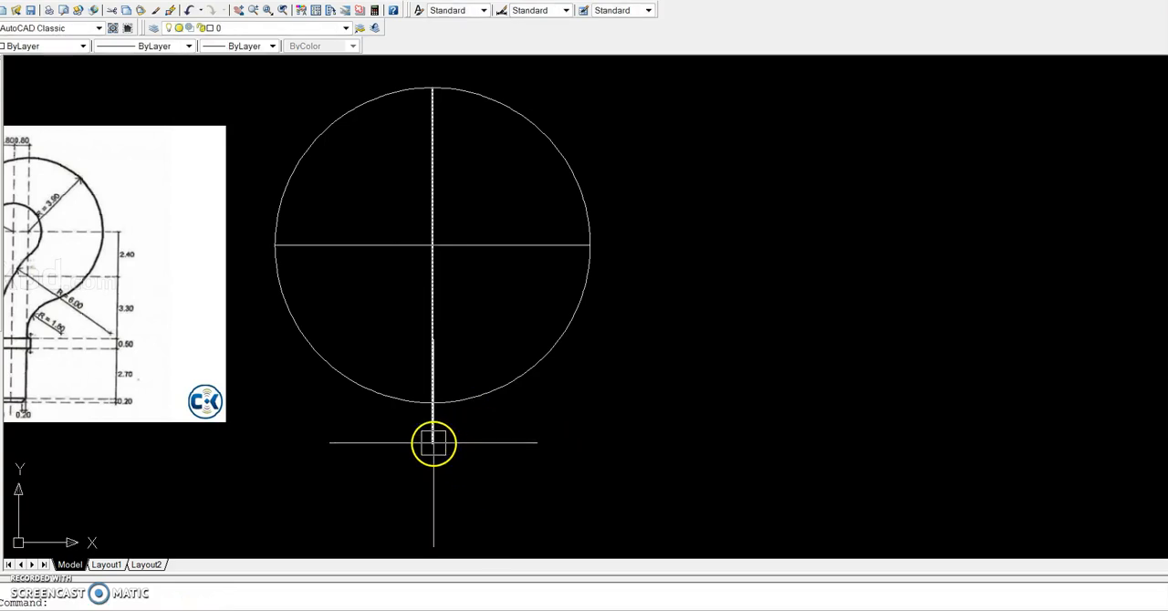
Stretch the lower end of the vertical centre line straight down, well below the circle, to make room for the shank
click(433, 443)
scroll(435, 442, down, 2)
click(435, 443)
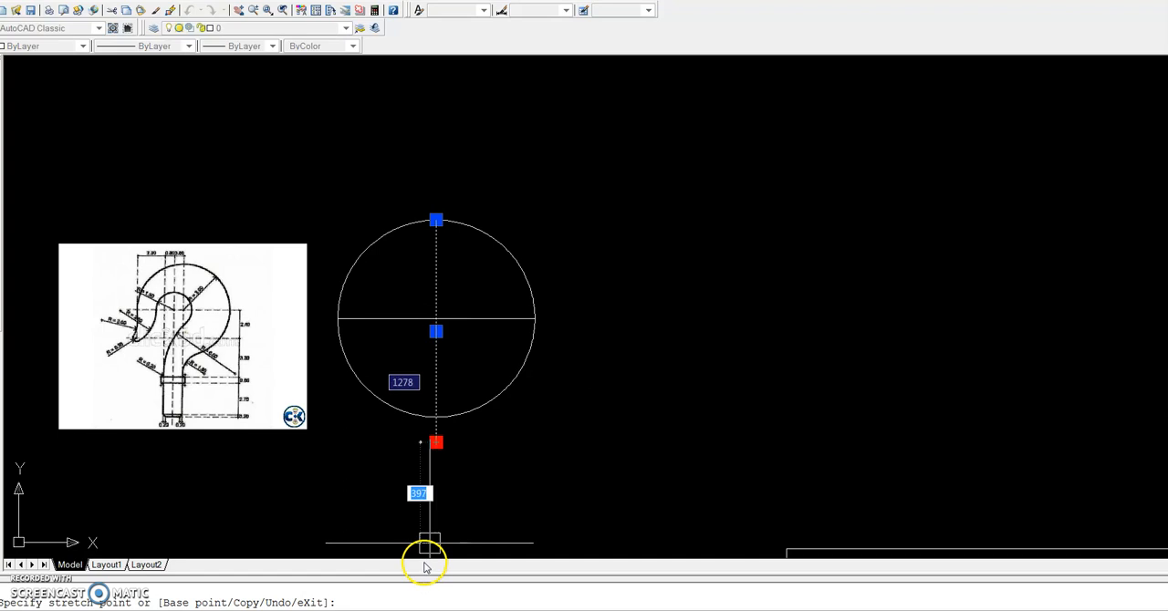
scroll(426, 568, down, 2)
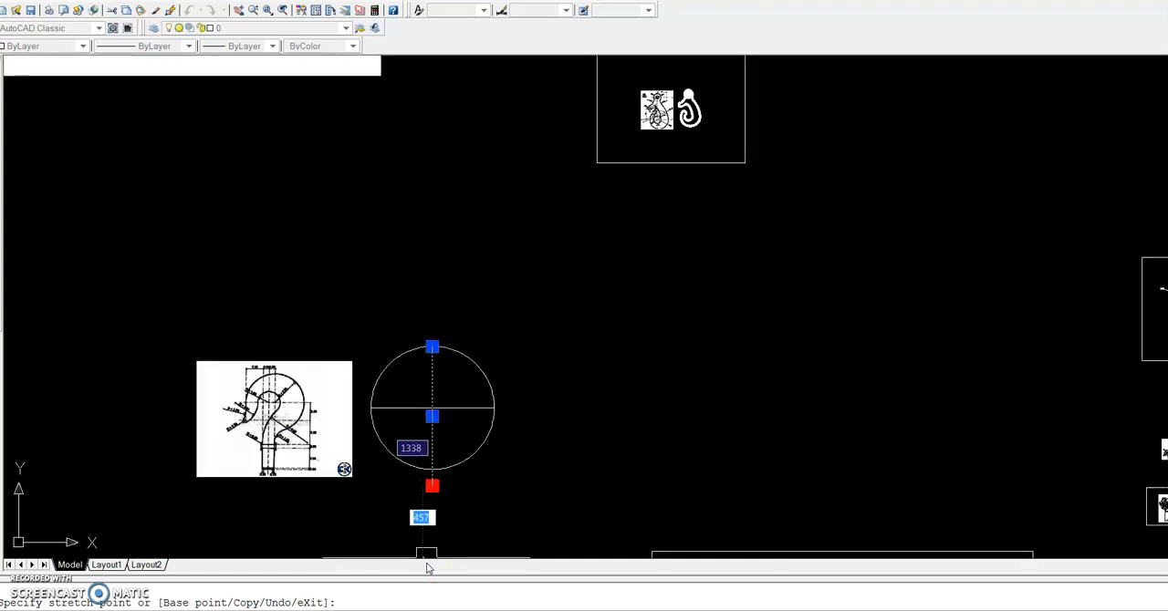
scroll(427, 555, down, 3)
click(427, 553)
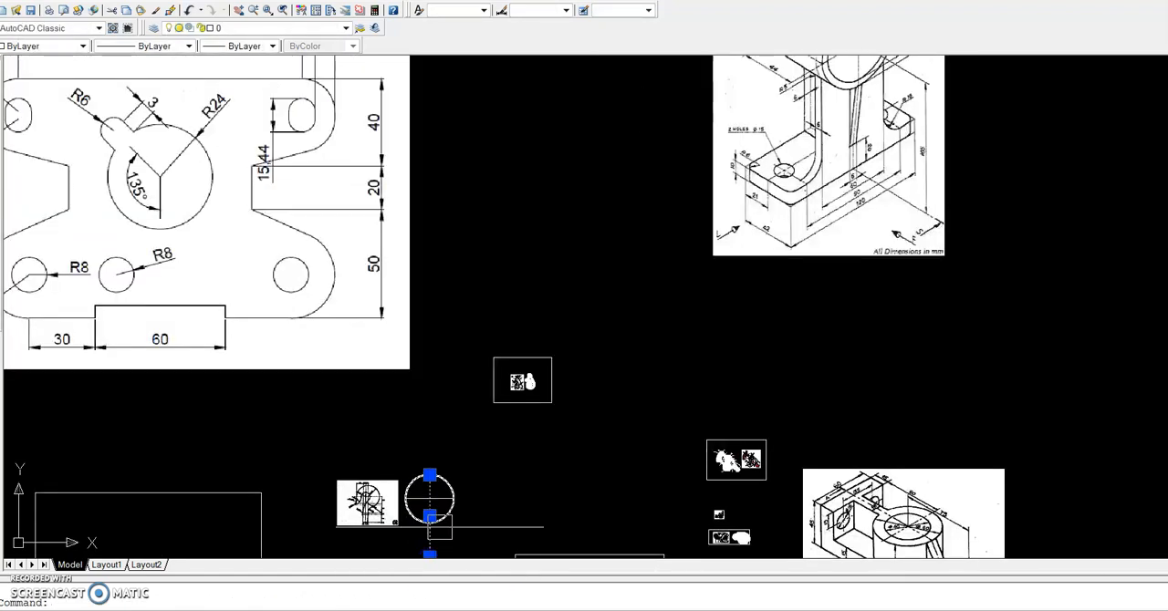
scroll(438, 518, down, 3)
scroll(438, 518, up, 5)
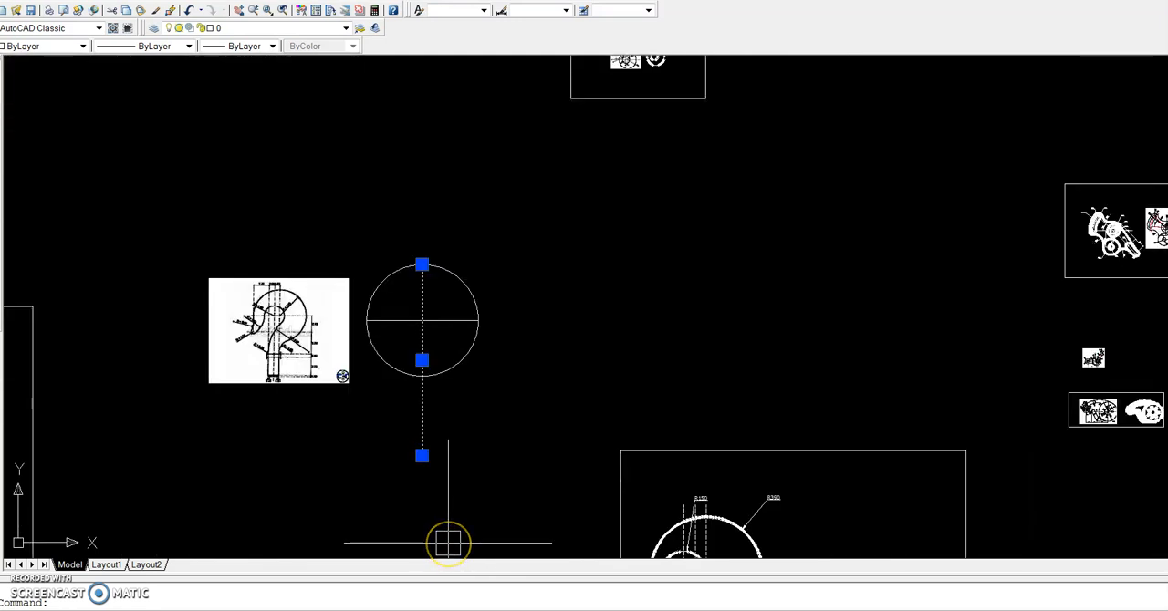
click(423, 456)
click(420, 526)
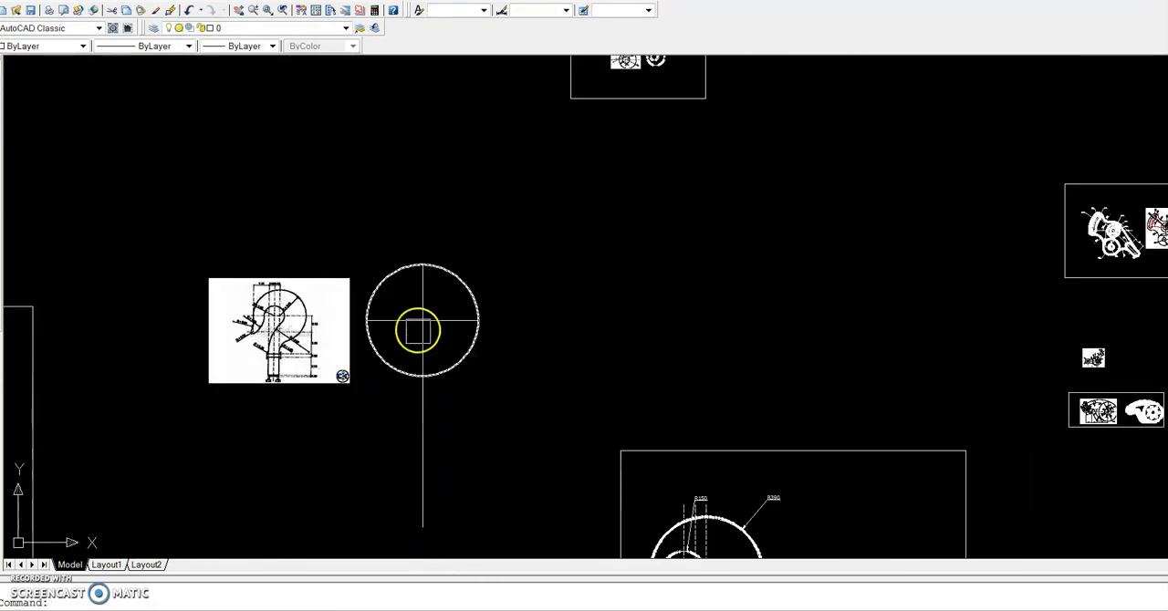
Offset the vertical centre line 80 to the left, and offset the resulting line another 80 to the left
scroll(295, 321, up, 6)
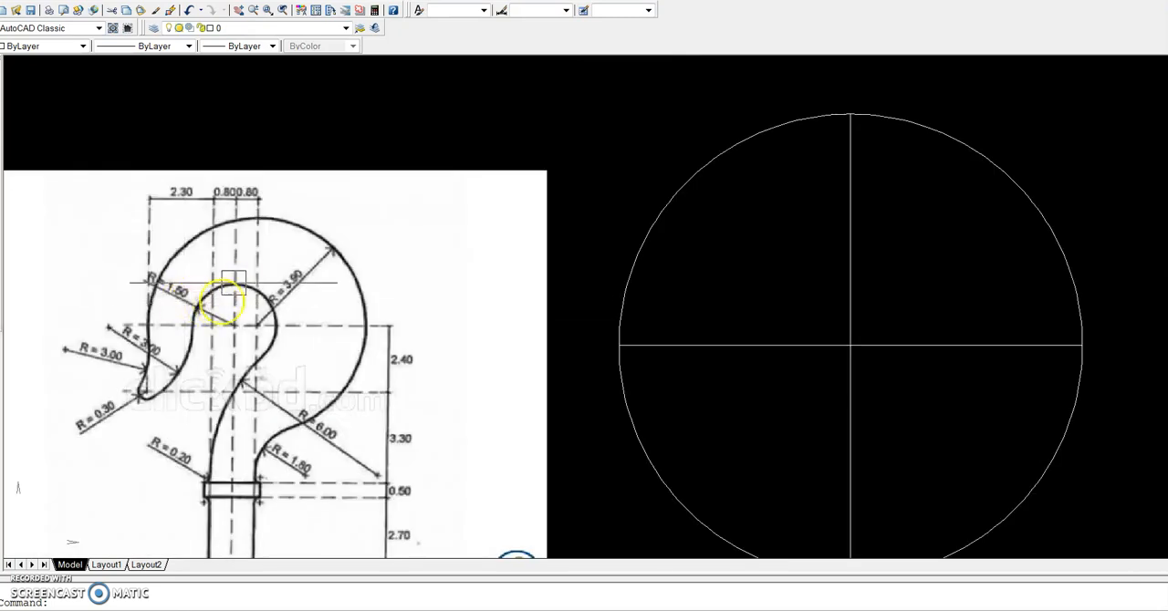
scroll(246, 205, up, 3)
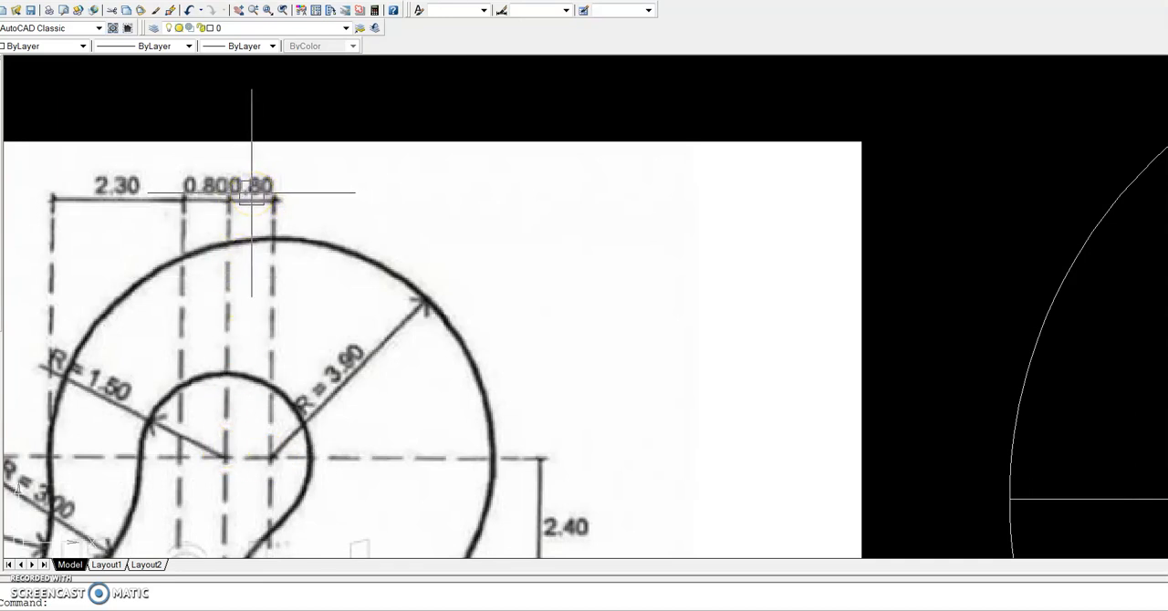
scroll(251, 192, down, 5)
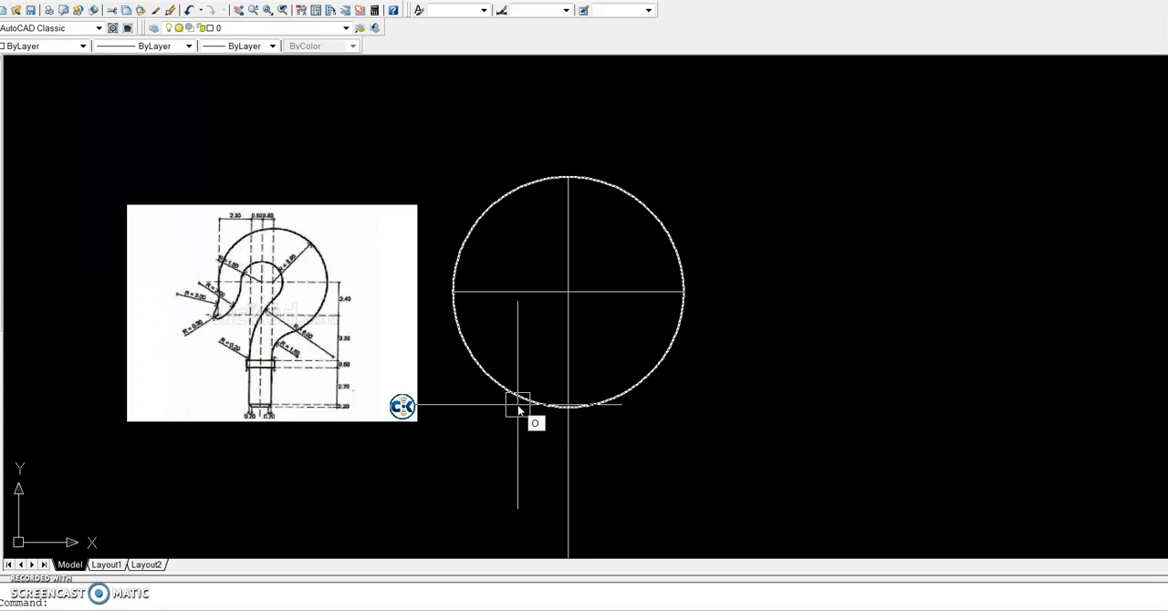
key(Return)
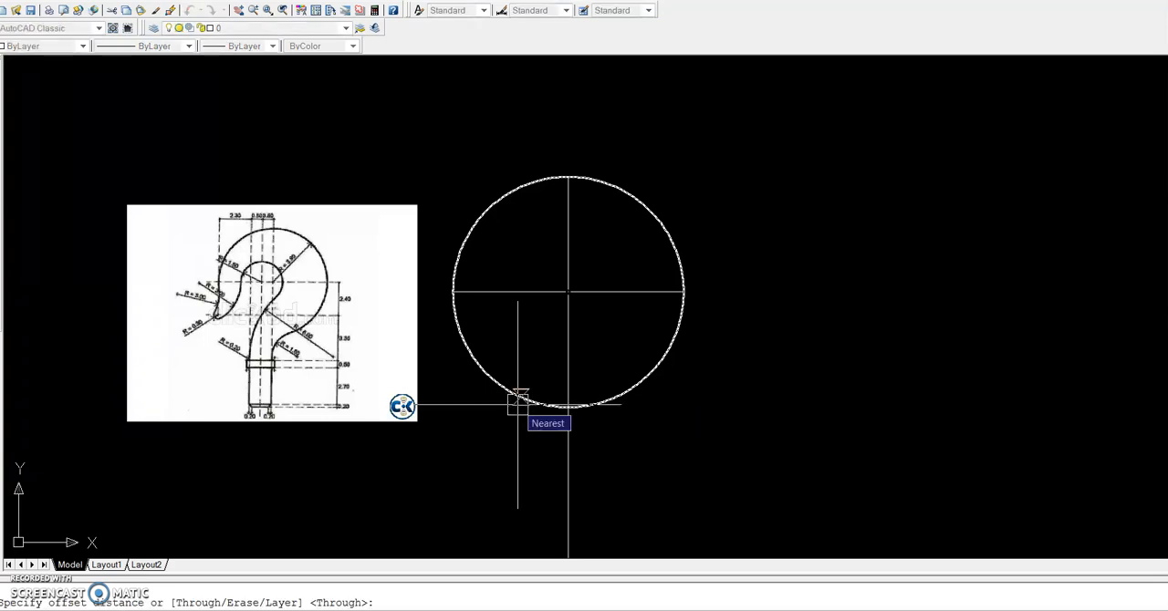
text(2.4)
key(Return)
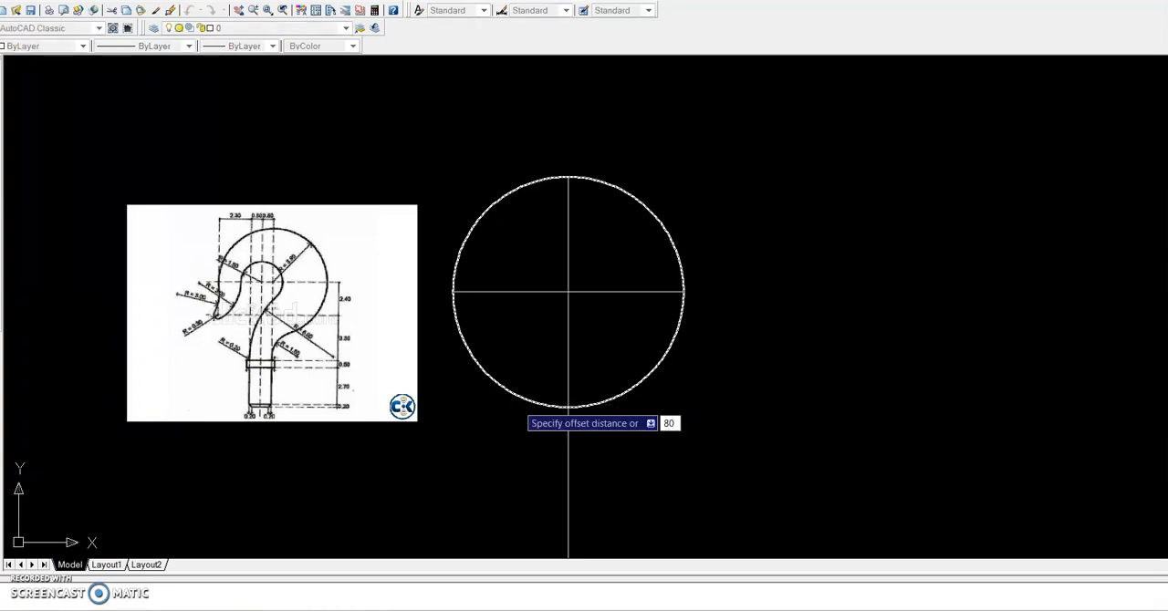
scroll(260, 240, up, 5)
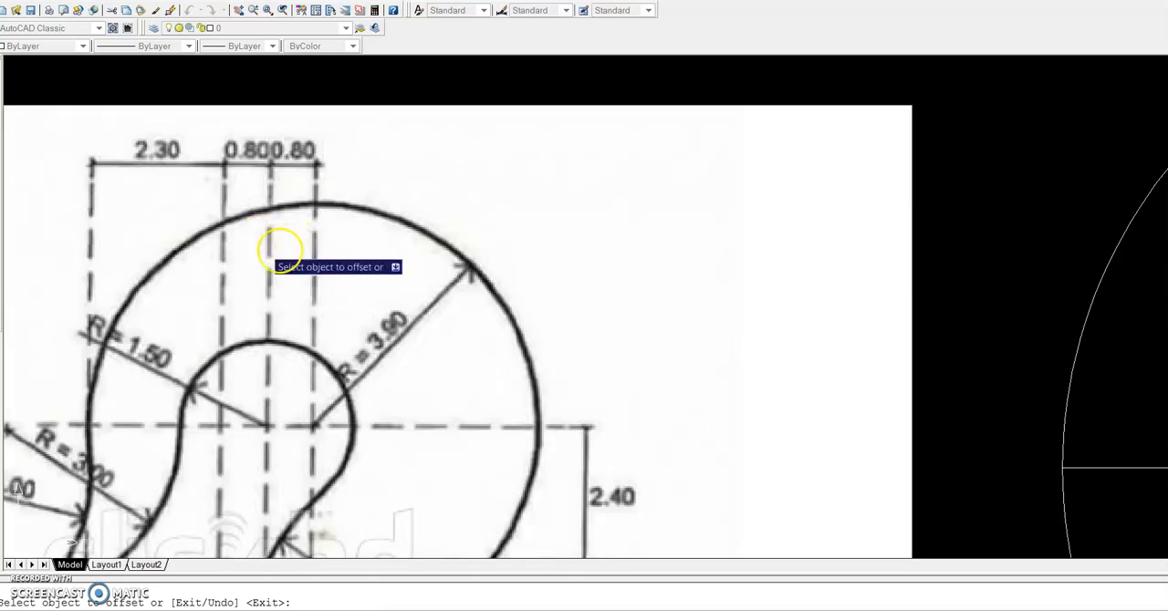
scroll(242, 240, down, 5)
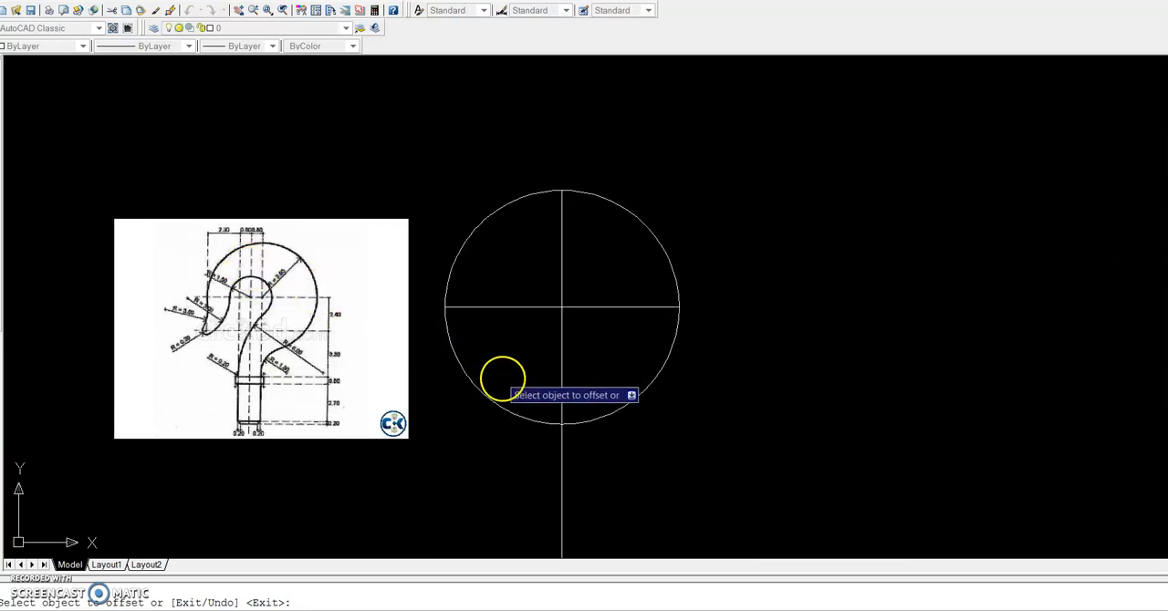
click(562, 360)
click(530, 374)
scroll(524, 360, up, 3)
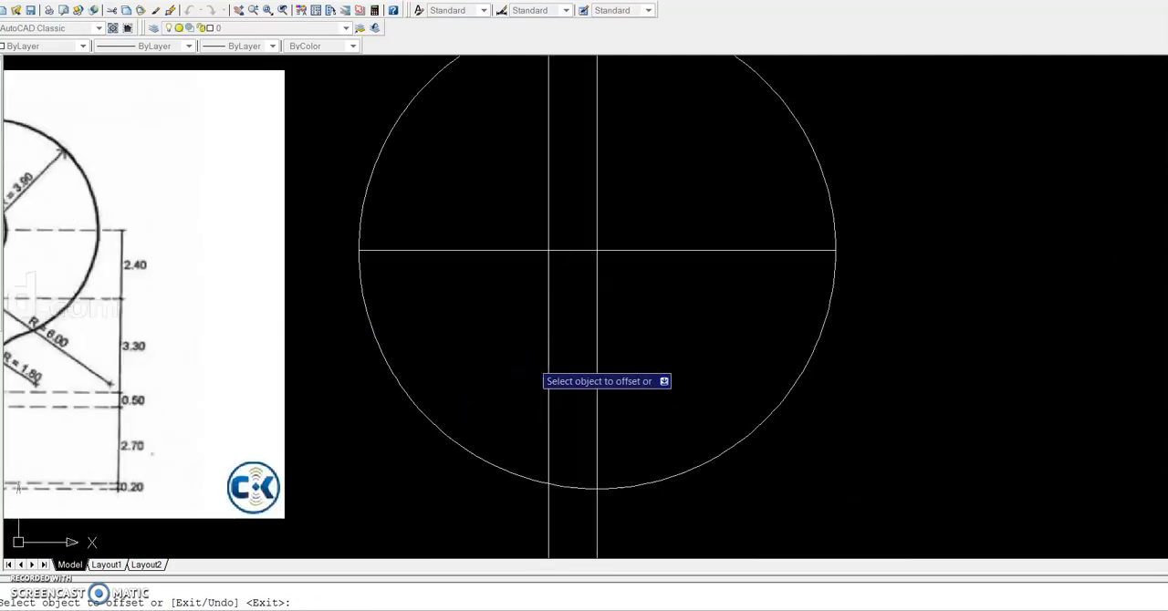
click(550, 357)
scroll(555, 361, down, 4)
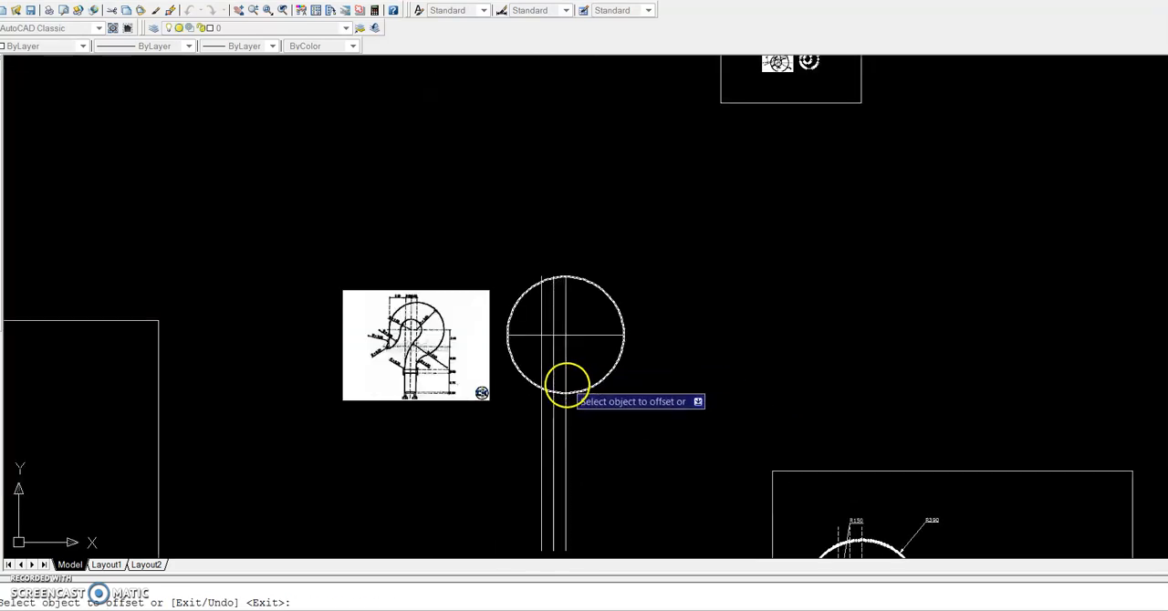
Draw a circle of radius 150 centred where the first offset line crosses the horizontal centre line
scroll(438, 325, up, 3)
scroll(364, 331, up, 3)
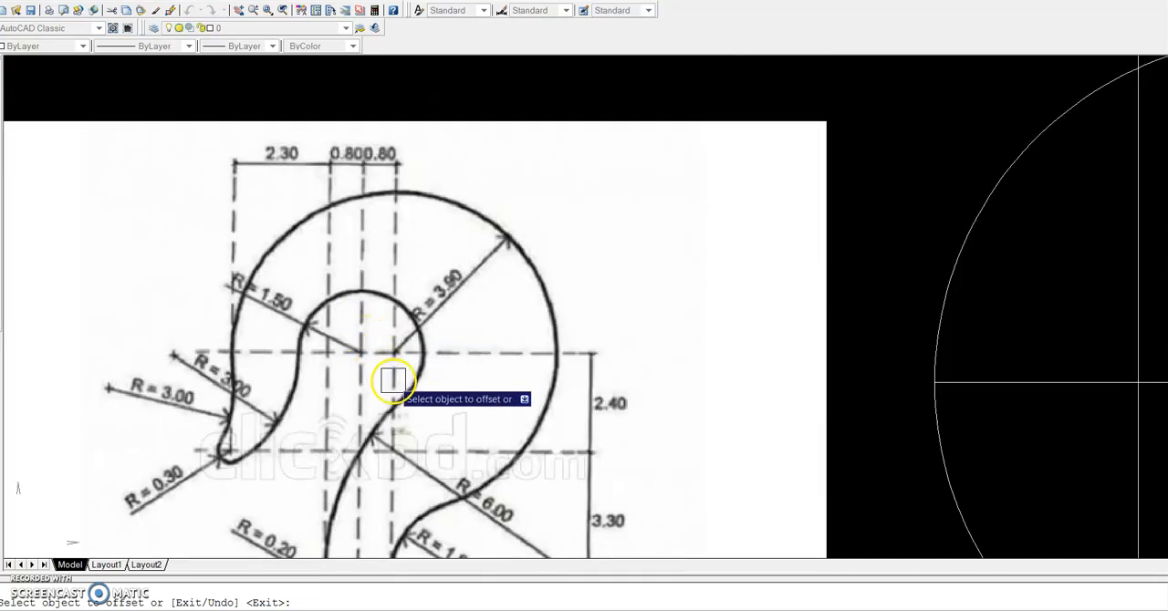
scroll(375, 378, down, 2)
key(Escape)
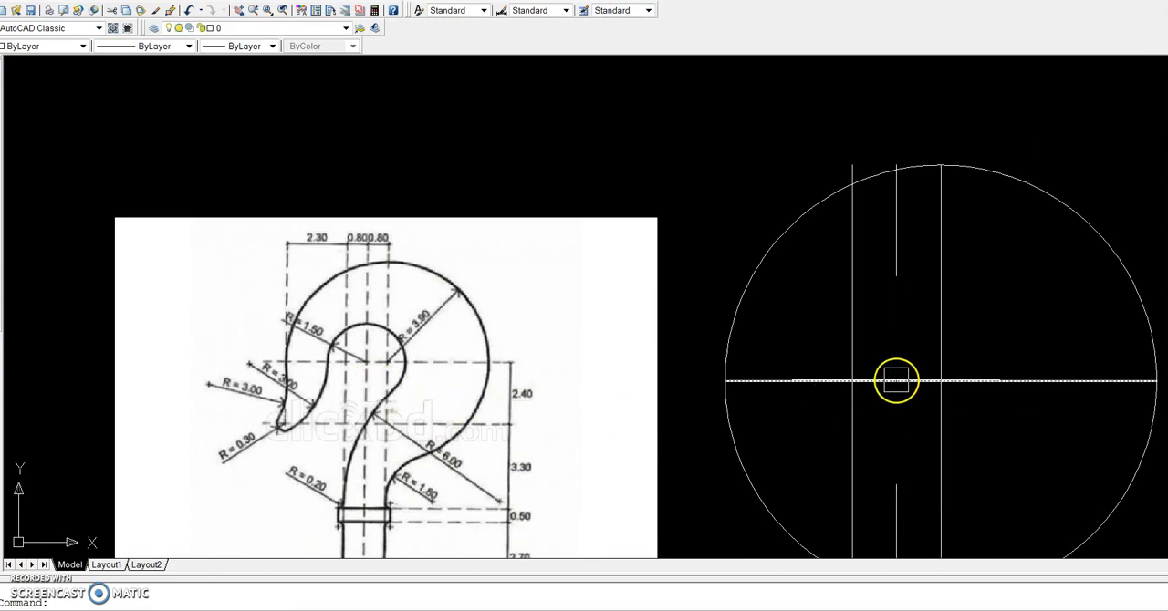
text(c)
key(Return)
click(897, 380)
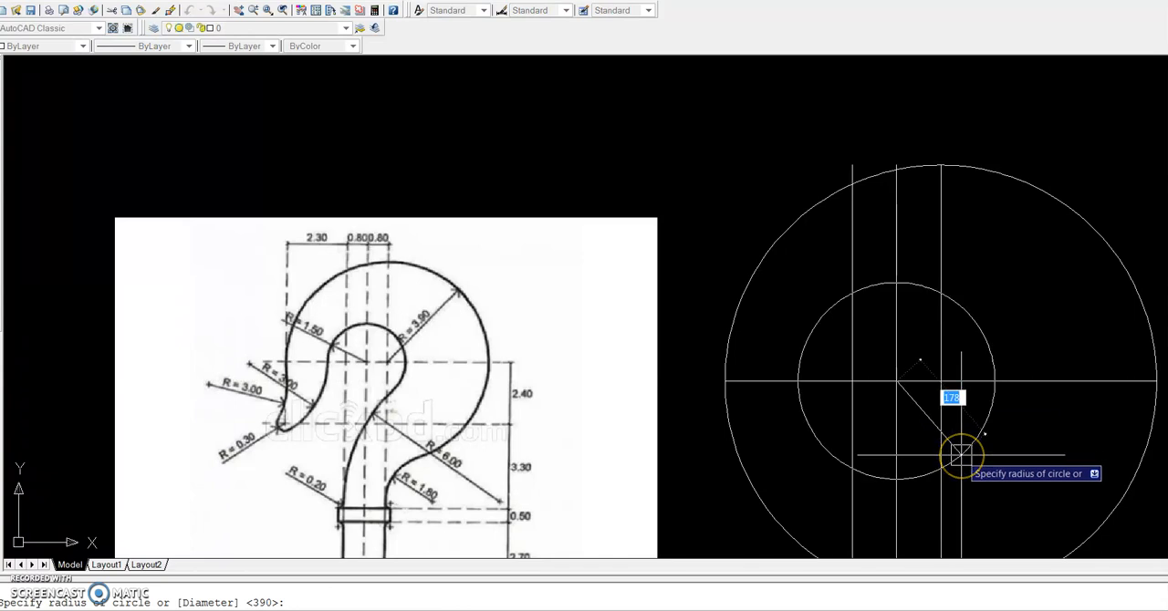
key(Return)
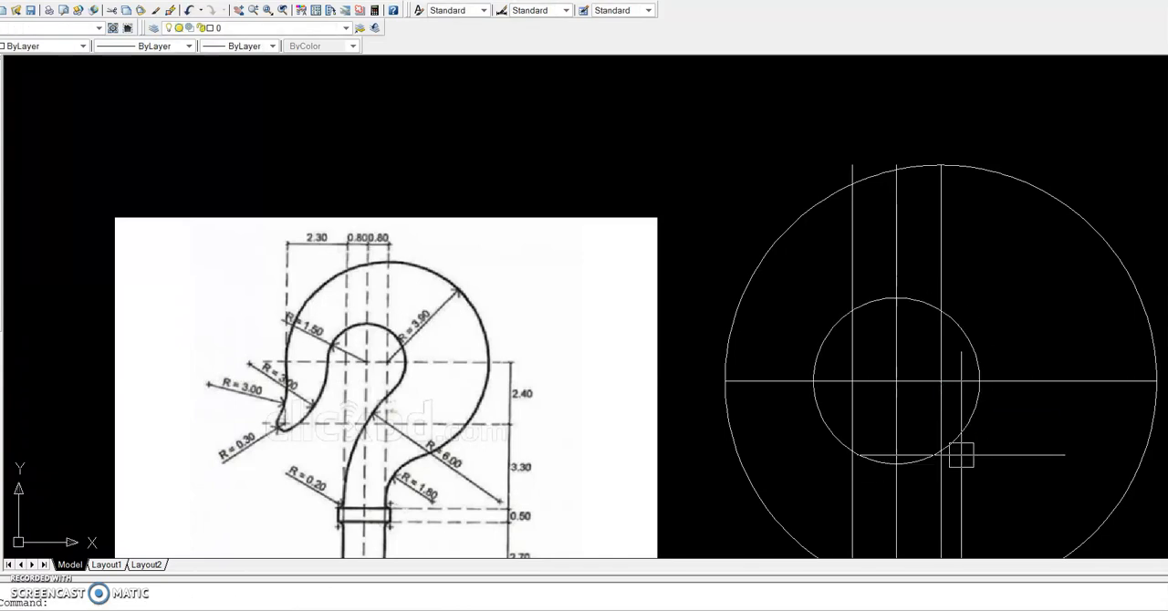
Draw a circle of radius 300 in the empty space above the reference image
scroll(923, 454, down, 2)
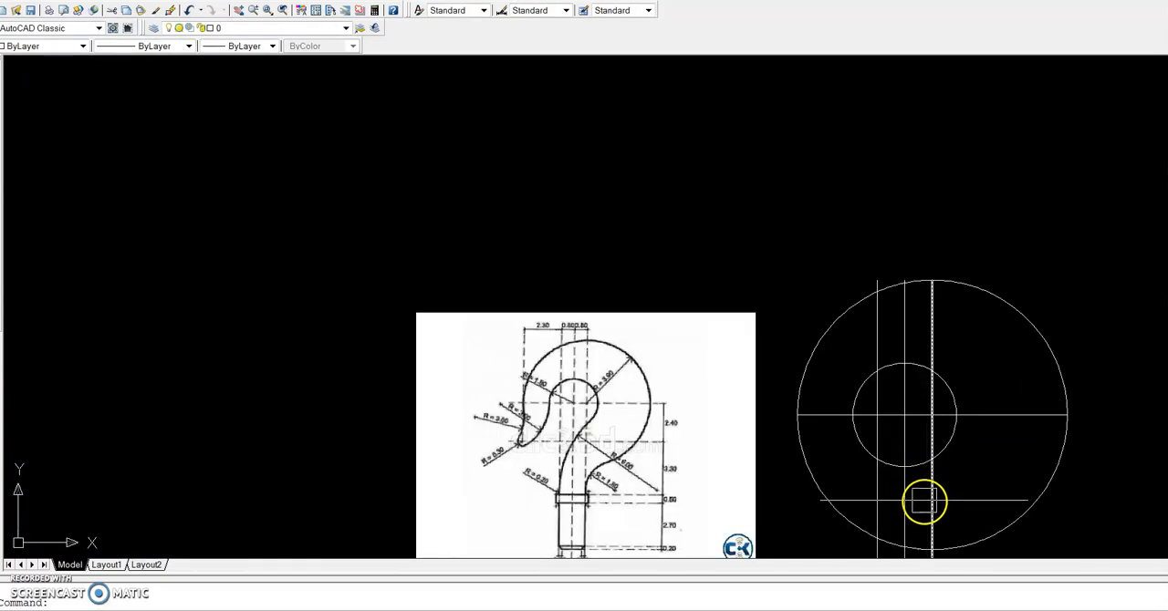
scroll(917, 516, up, 2)
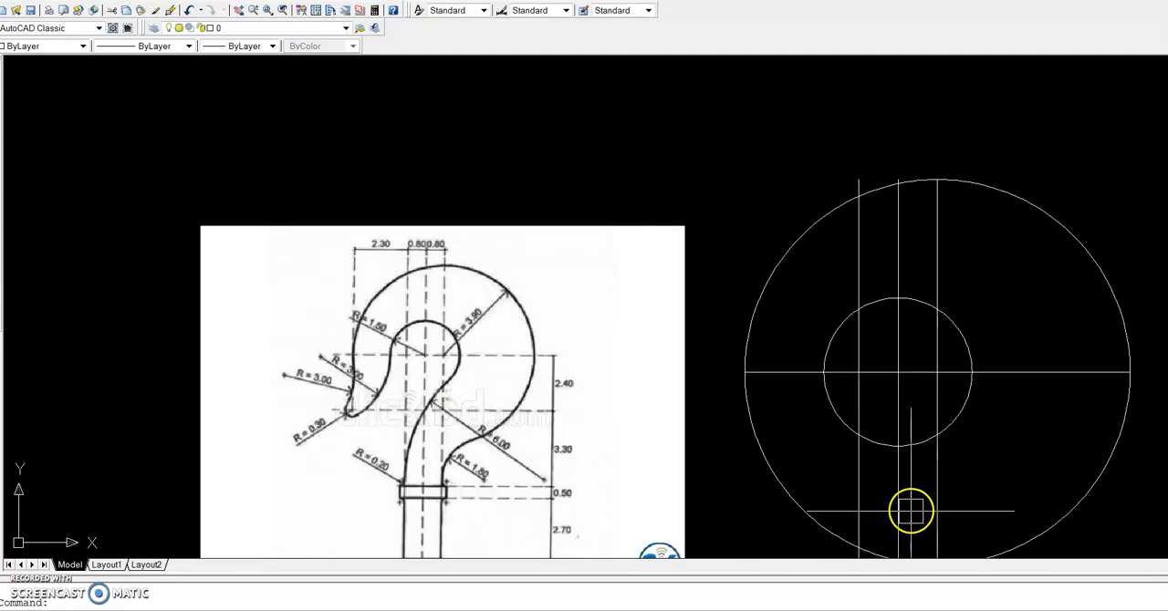
scroll(371, 394, up, 2)
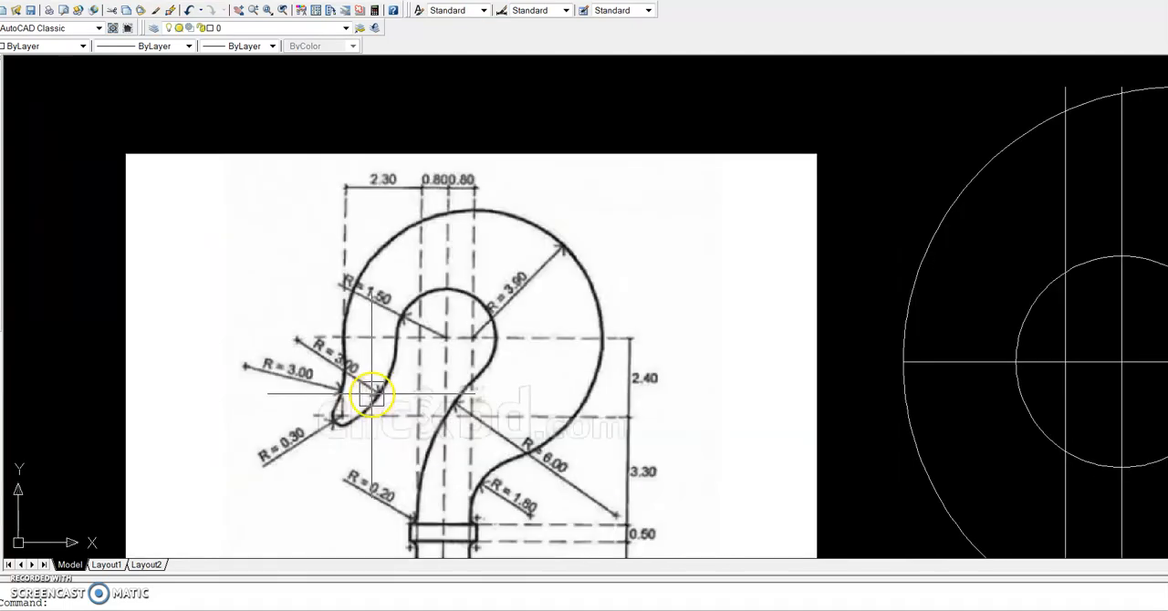
scroll(308, 340, up, 3)
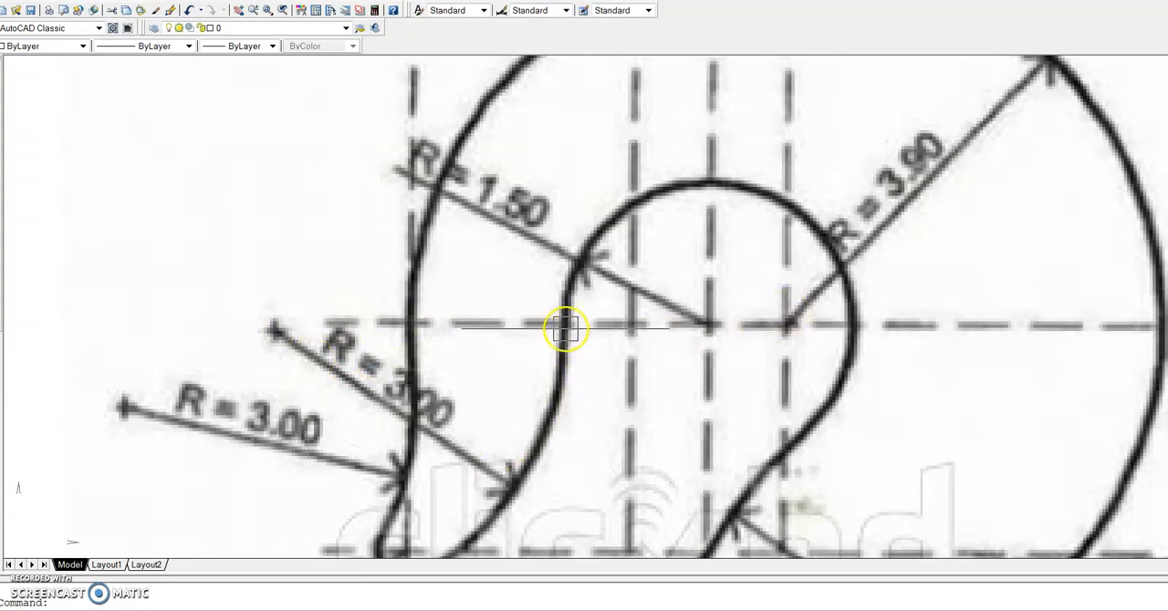
scroll(561, 330, down, 10)
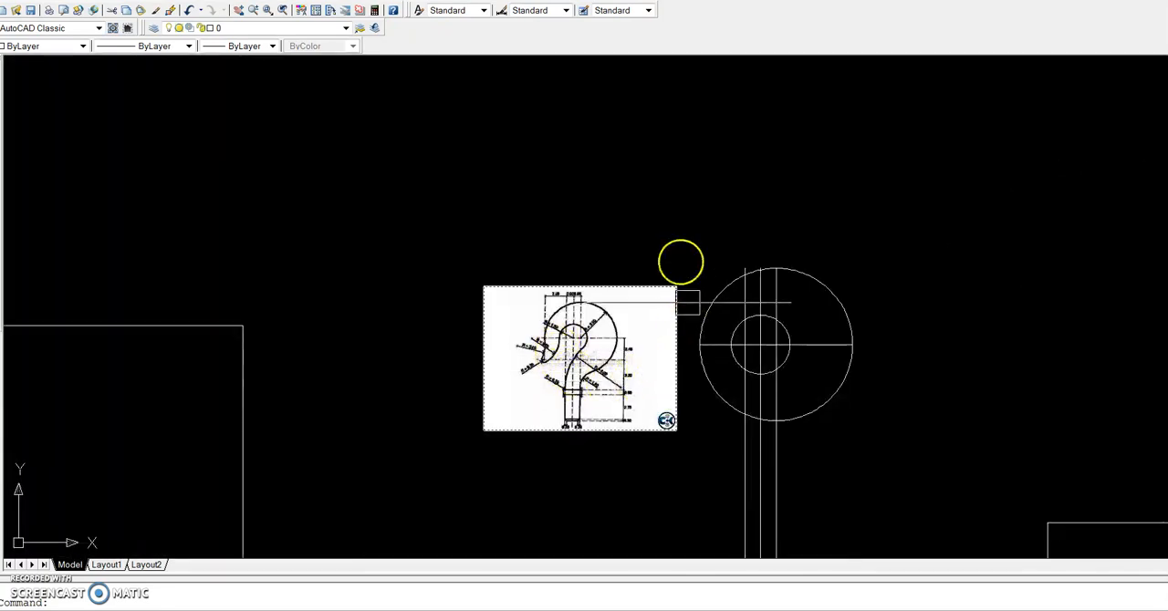
text(c)
key(Return)
click(614, 162)
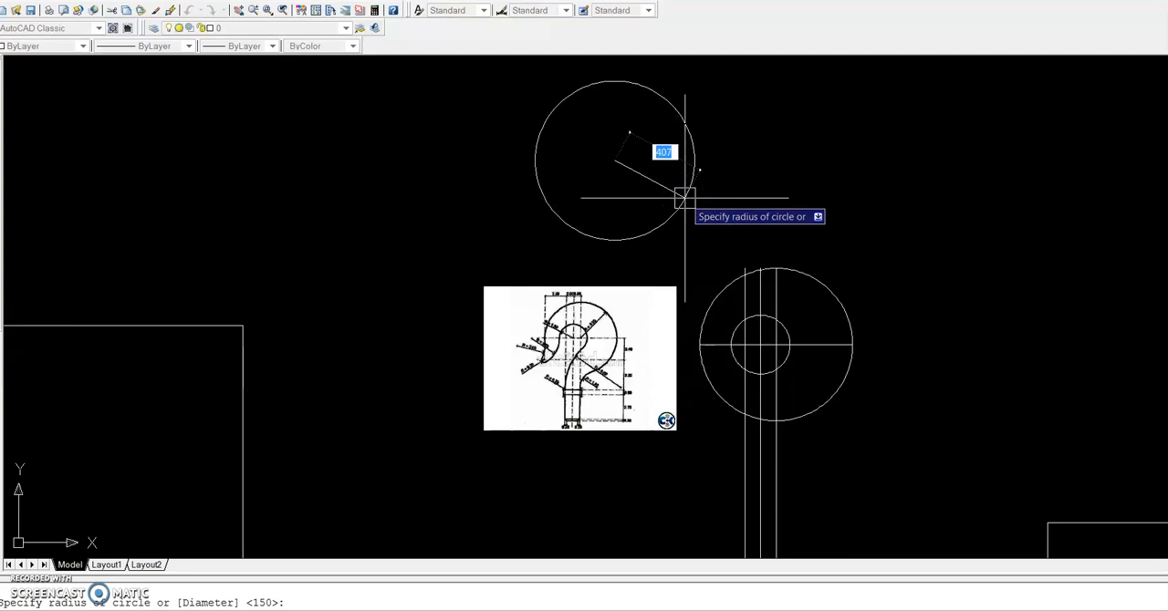
text(300)
key(Return)
Move the R300 circle by its right quadrant to the left side of the R150 circle on the horizontal centre line
click(680, 164)
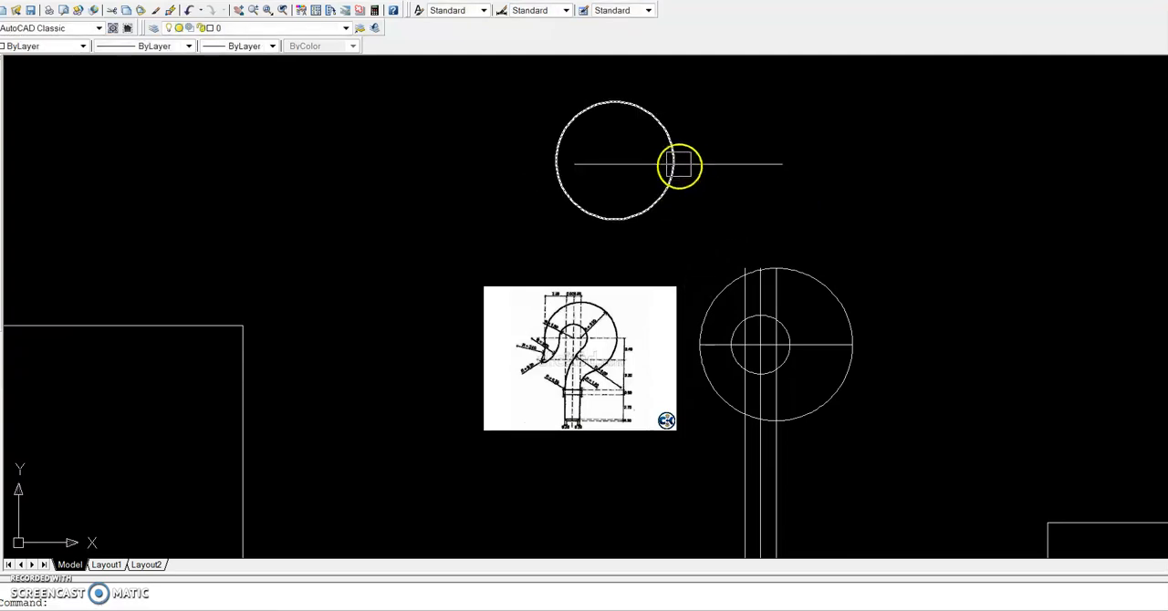
click(702, 219)
text(m)
key(Return)
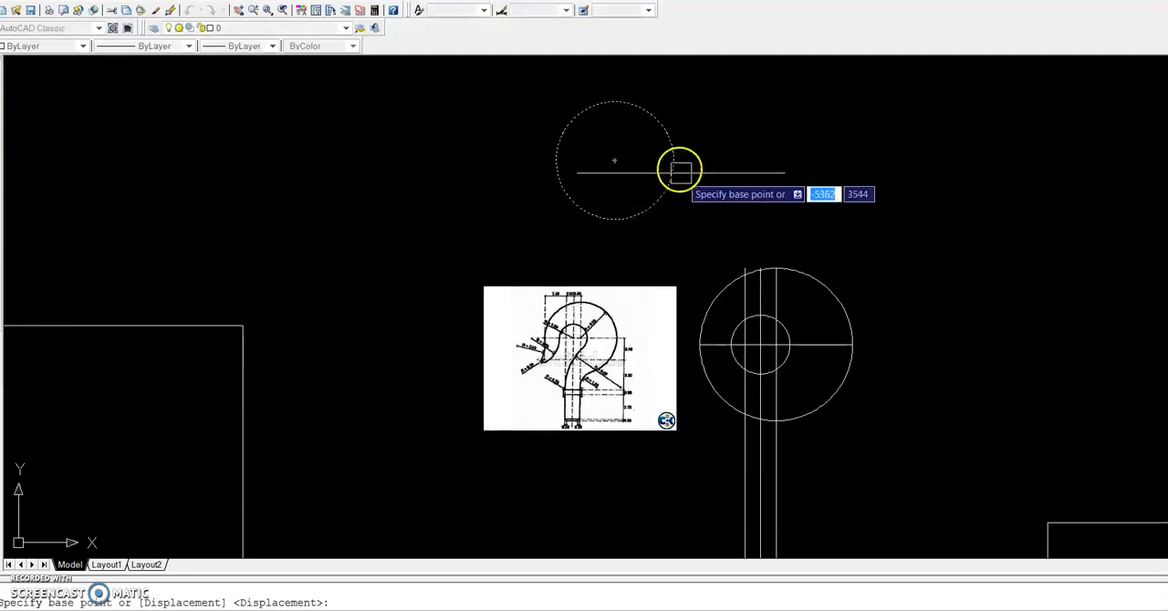
click(673, 160)
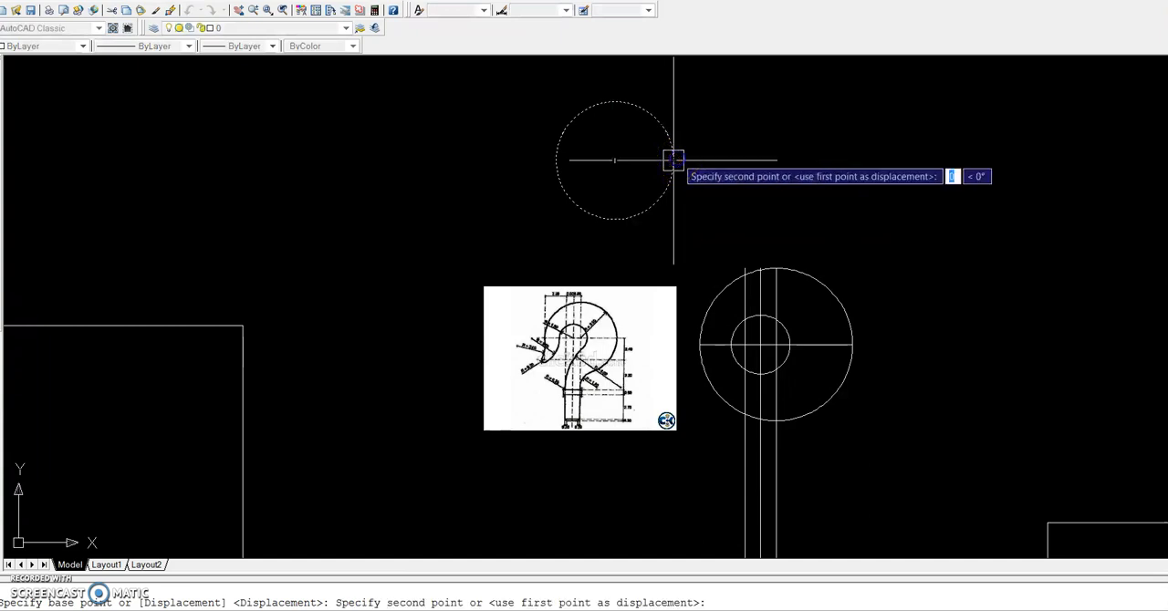
click(730, 344)
Move the R300 circle's right quadrant exactly onto the R150 circle's left quadrant so the two circles are tangent
scroll(729, 344, up, 4)
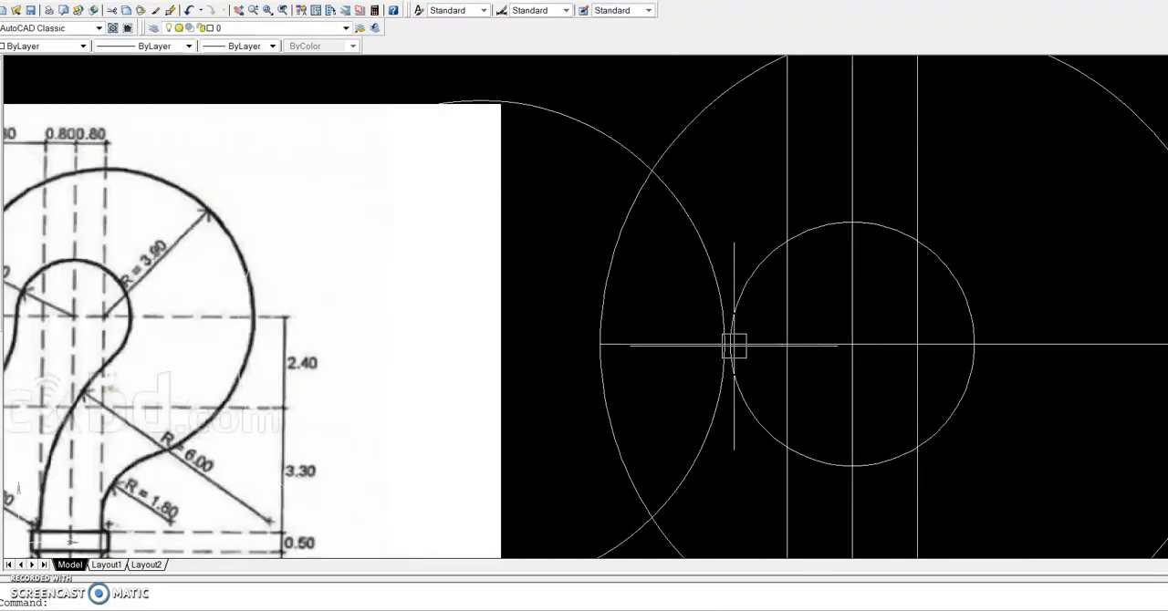
scroll(717, 295, up, 3)
click(717, 294)
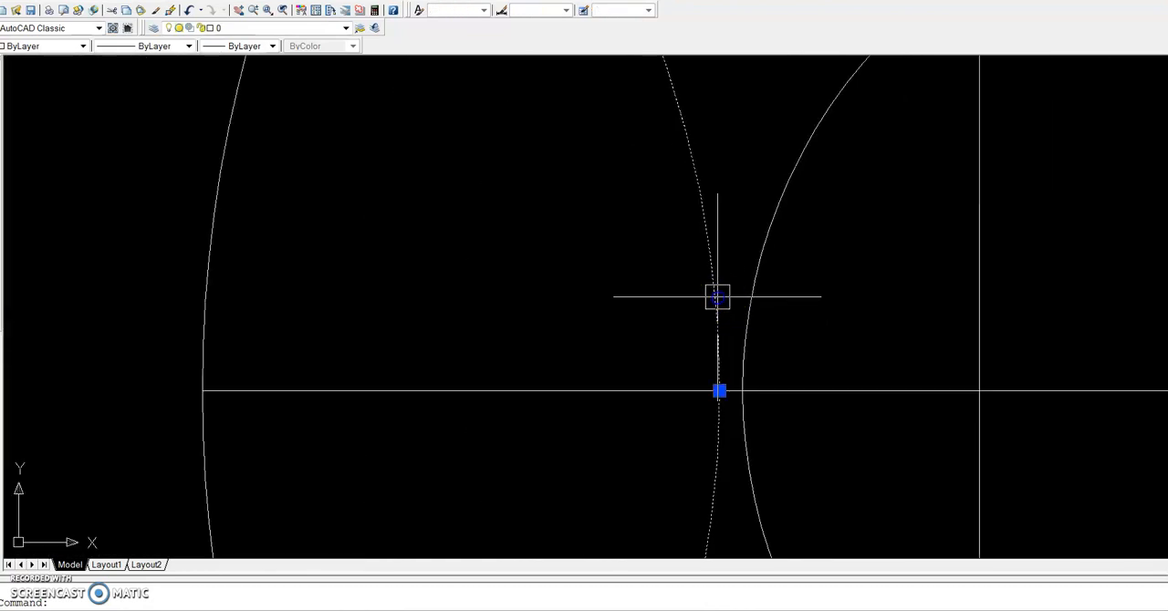
text(m)
key(Return)
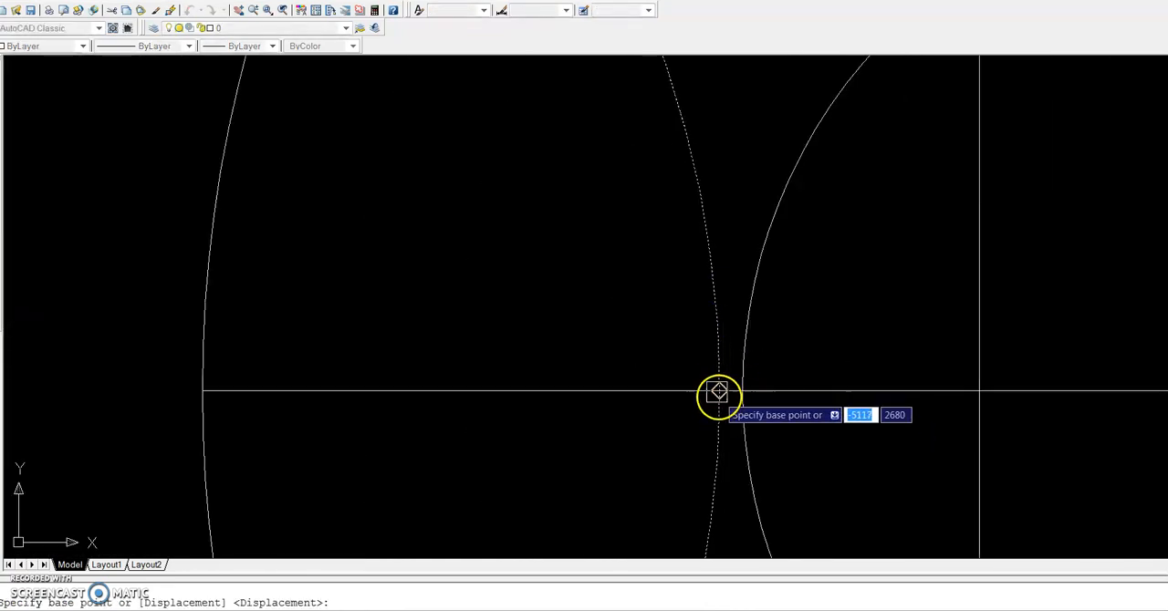
click(717, 391)
scroll(739, 390, down, 5)
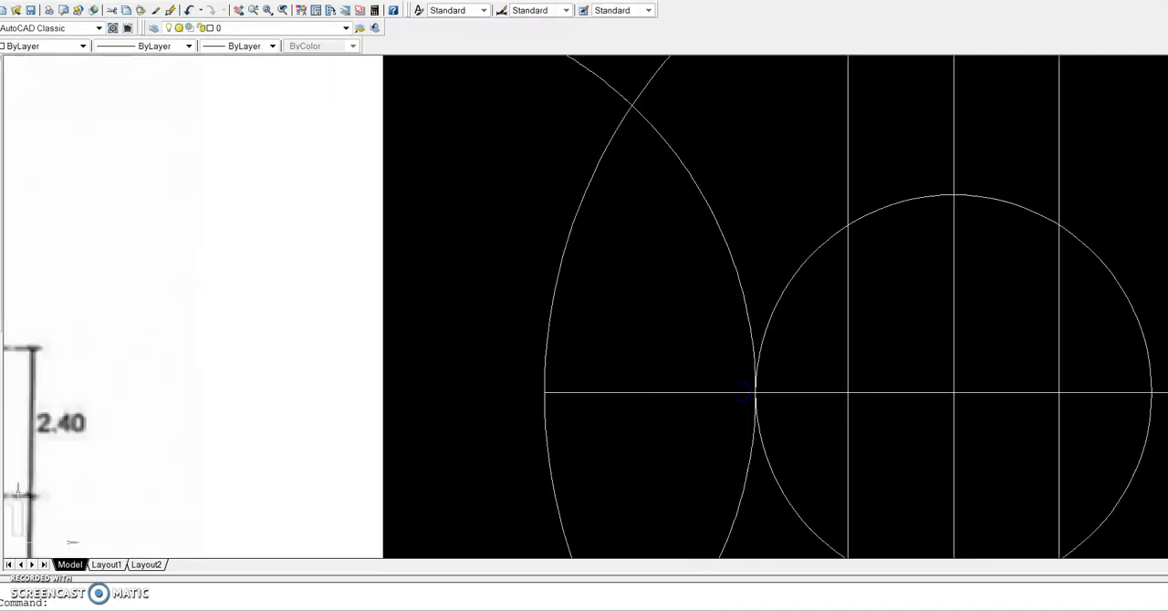
click(762, 394)
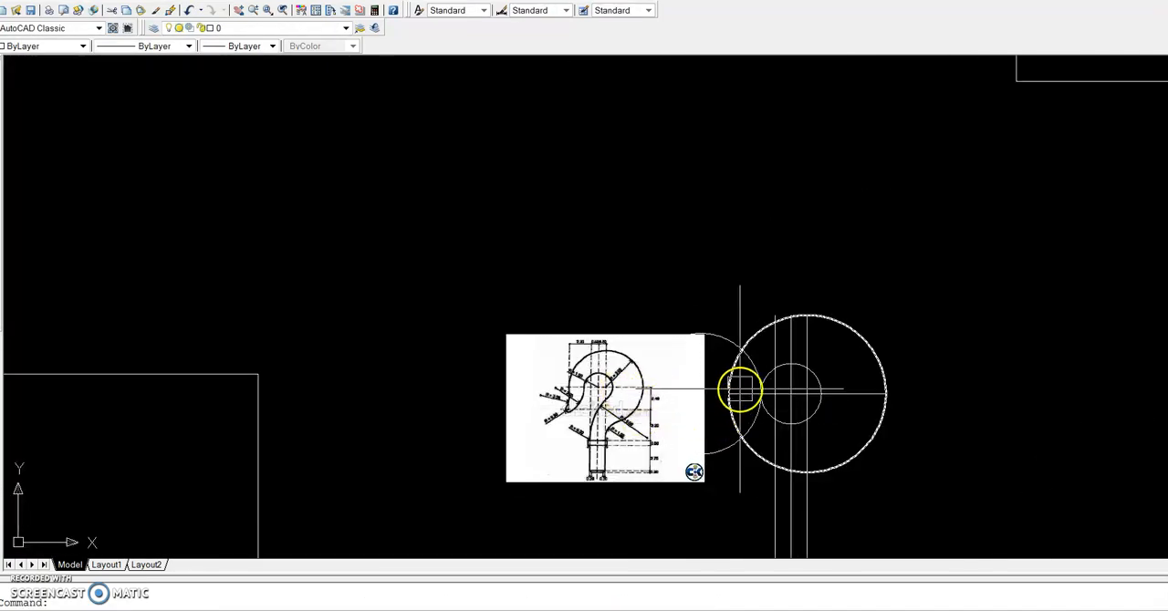
Copy the R300 circle from its right quadrant to the left quadrant of the R390 circle
scroll(757, 361, up, 3)
click(771, 343)
scroll(398, 409, up, 3)
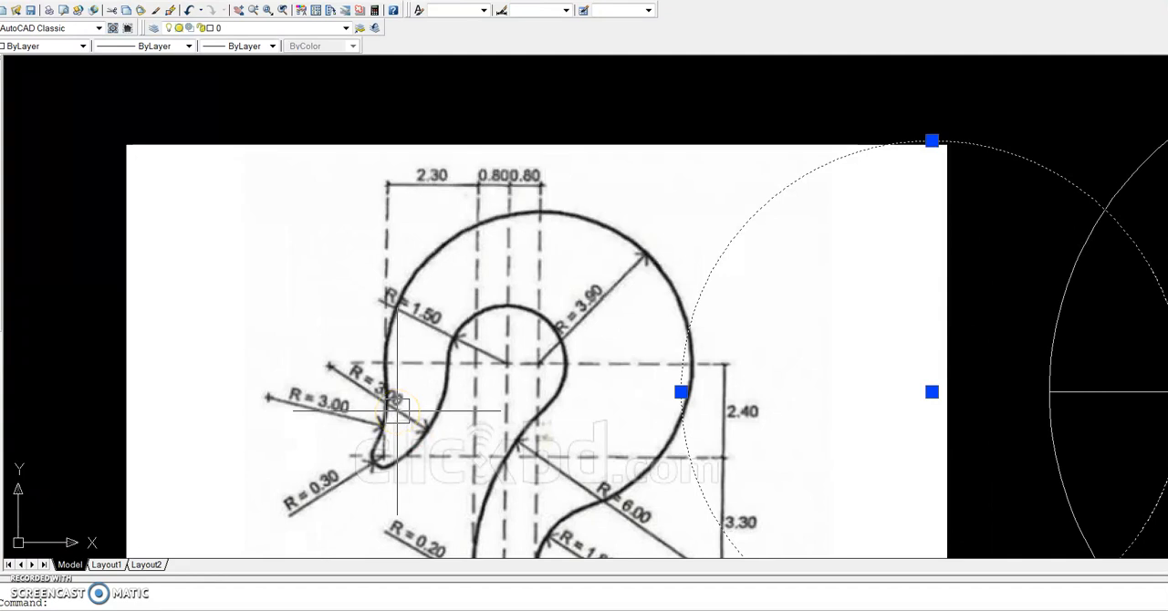
scroll(397, 409, down, 4)
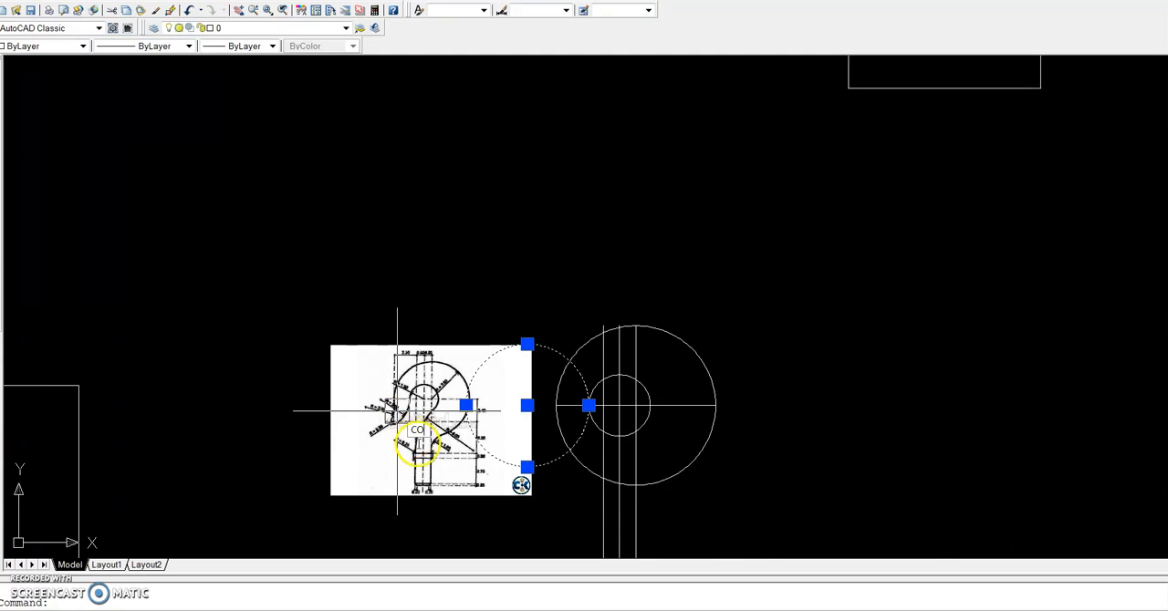
text(m)
key(Return)
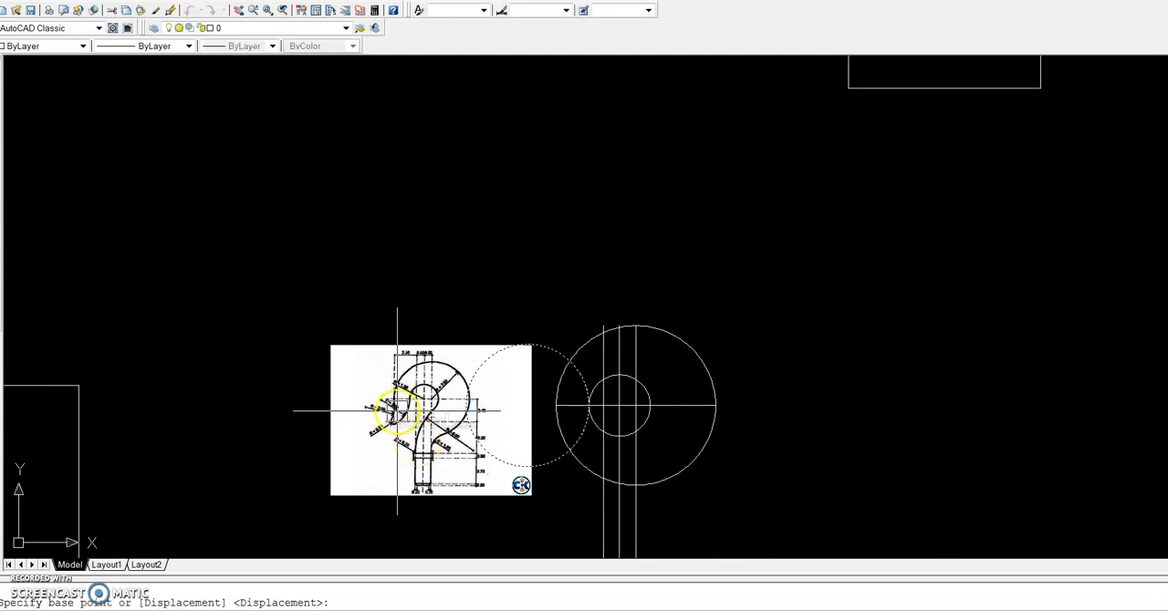
scroll(623, 417, up, 3)
scroll(560, 395, up, 3)
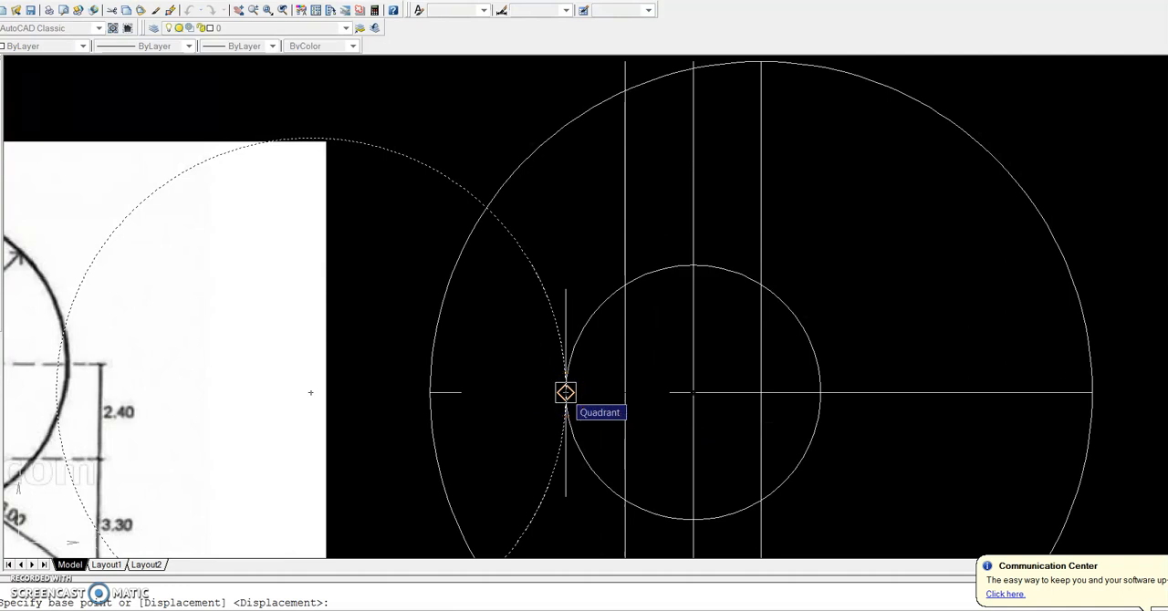
click(565, 392)
click(433, 392)
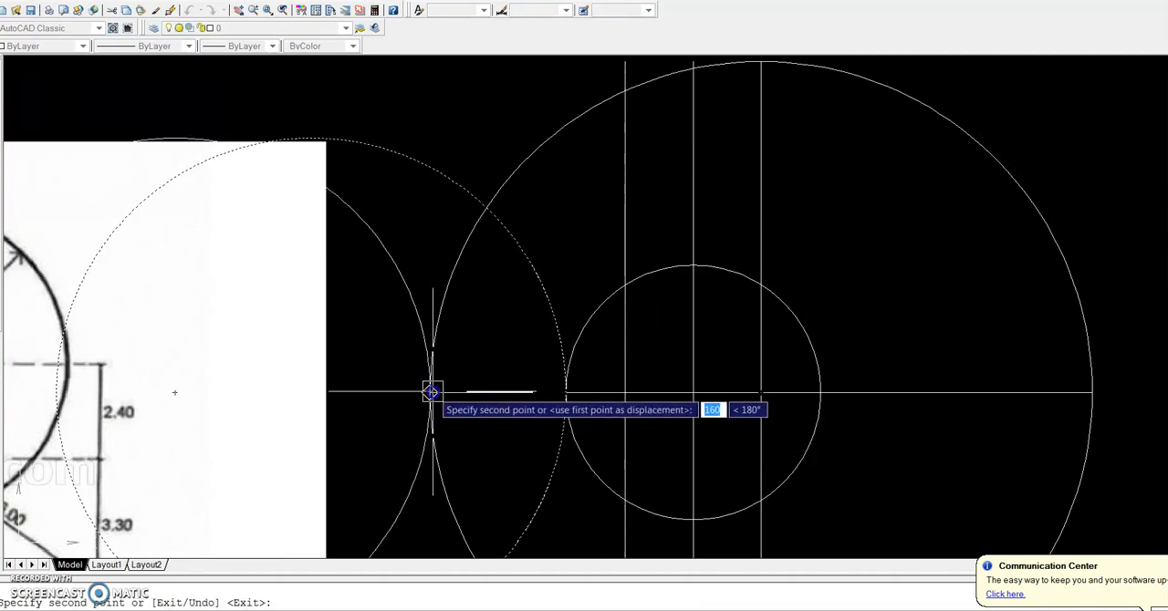
scroll(438, 394, down, 4)
key(Return)
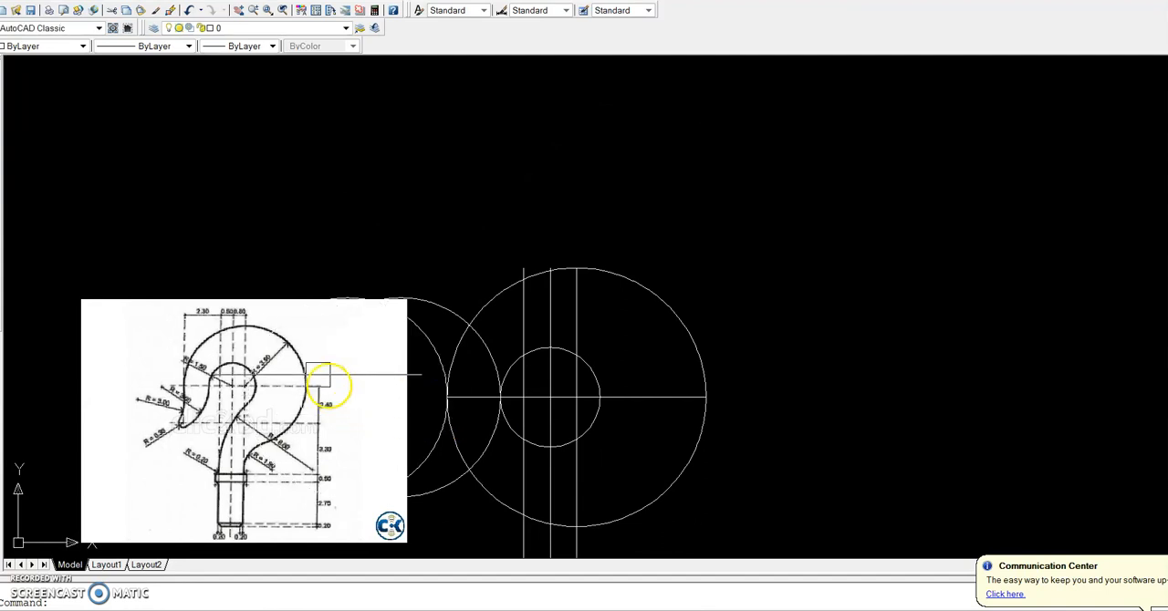
Move the reference image upward, clear of the circles, so that it no longer covers the two R300 circles
click(203, 301)
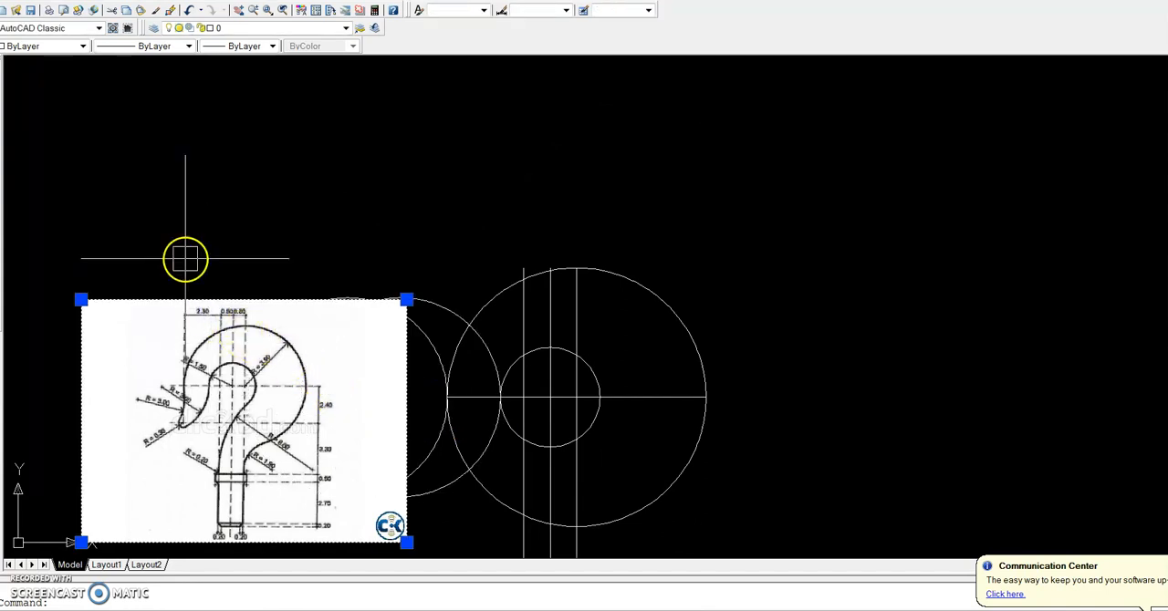
text(m)
key(Return)
click(208, 300)
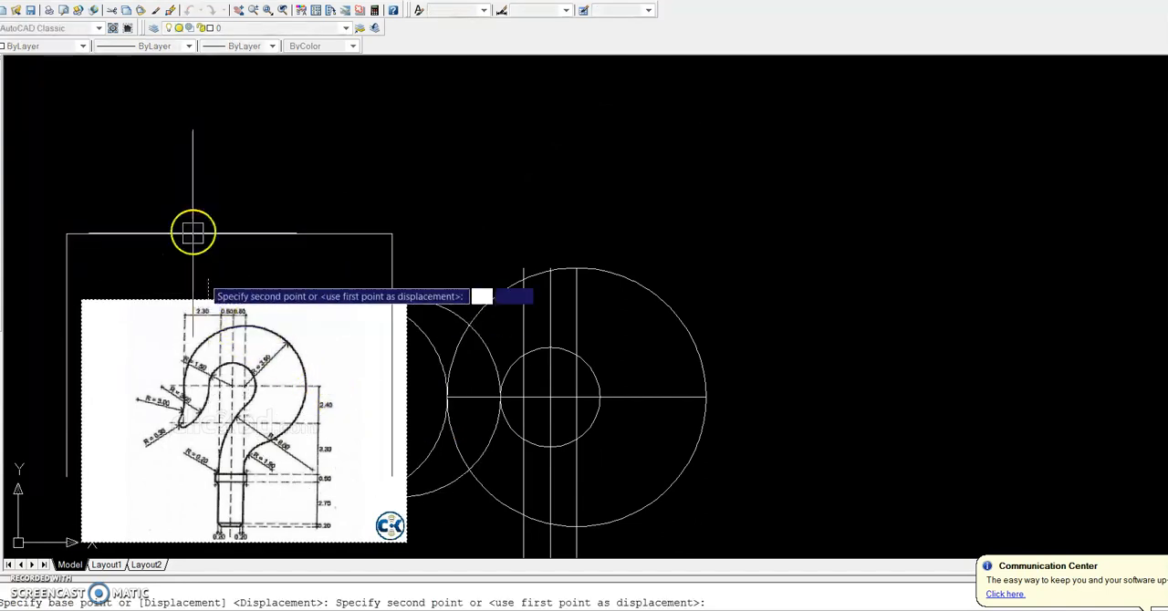
click(147, 135)
click(350, 361)
text(m)
key(Return)
click(347, 377)
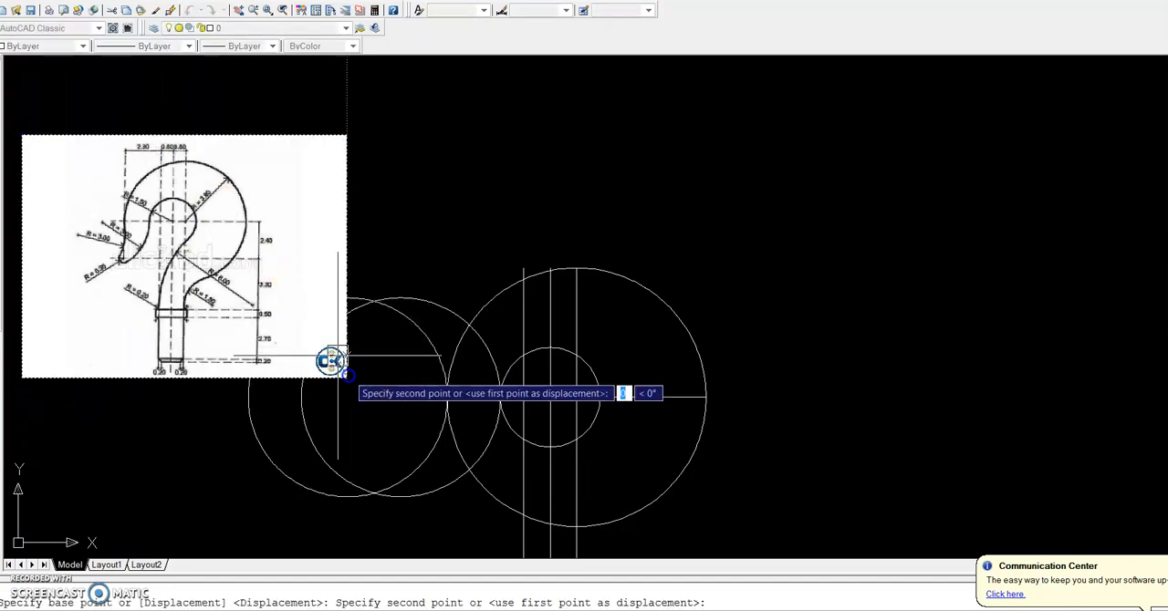
click(402, 246)
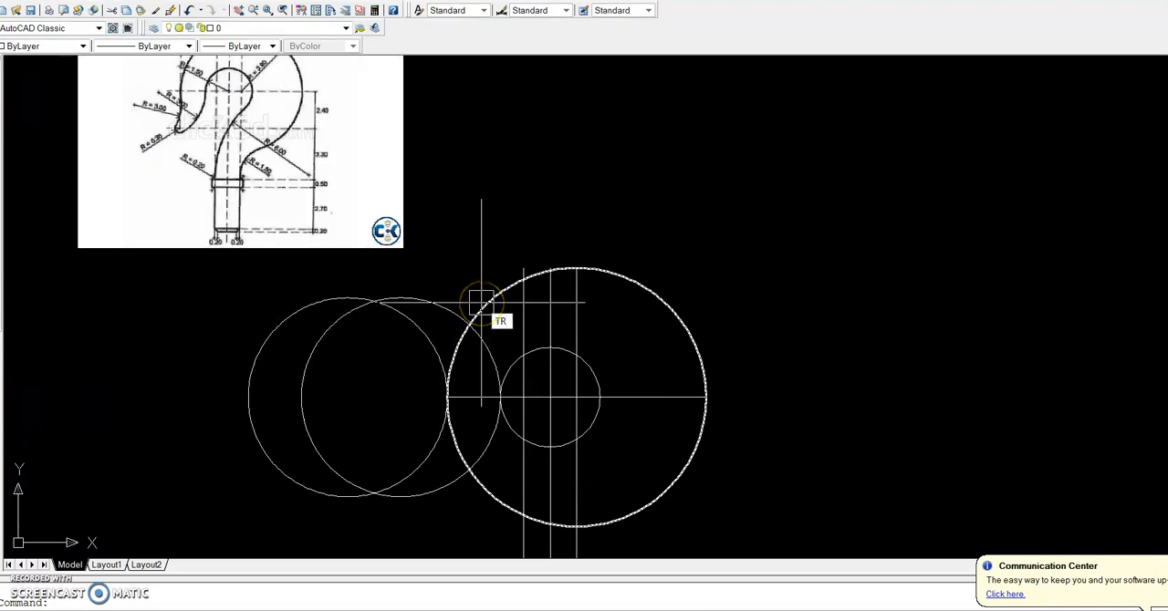
Trim the upper and outer parts of the two R300 circles, keeping their lower arcs that meet at the hook tip
key(Return)
key(Return)
click(445, 271)
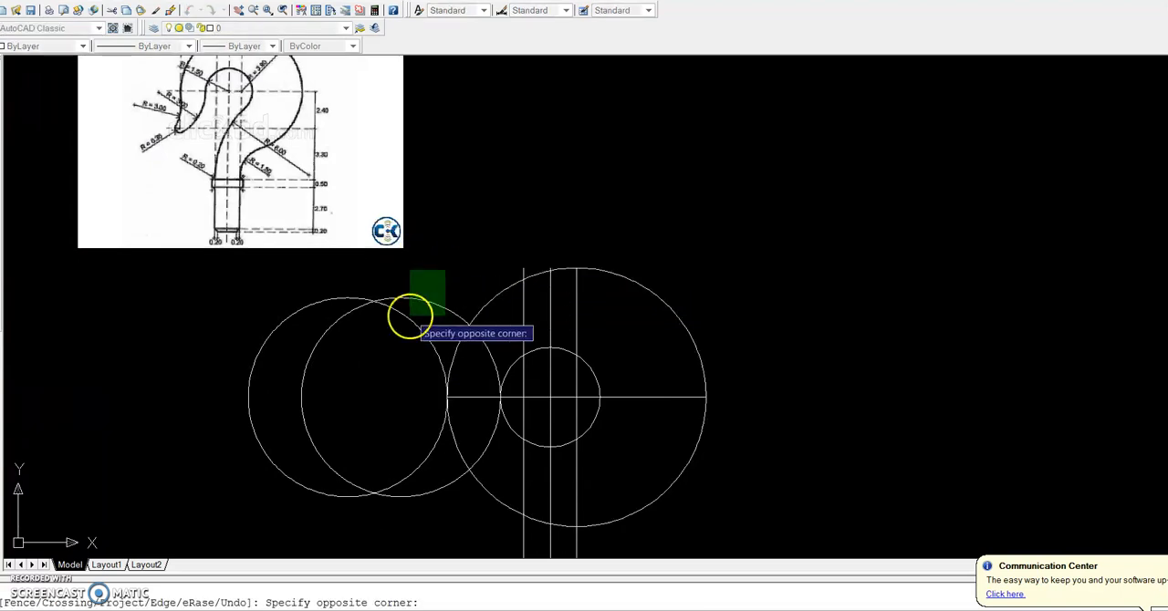
click(394, 355)
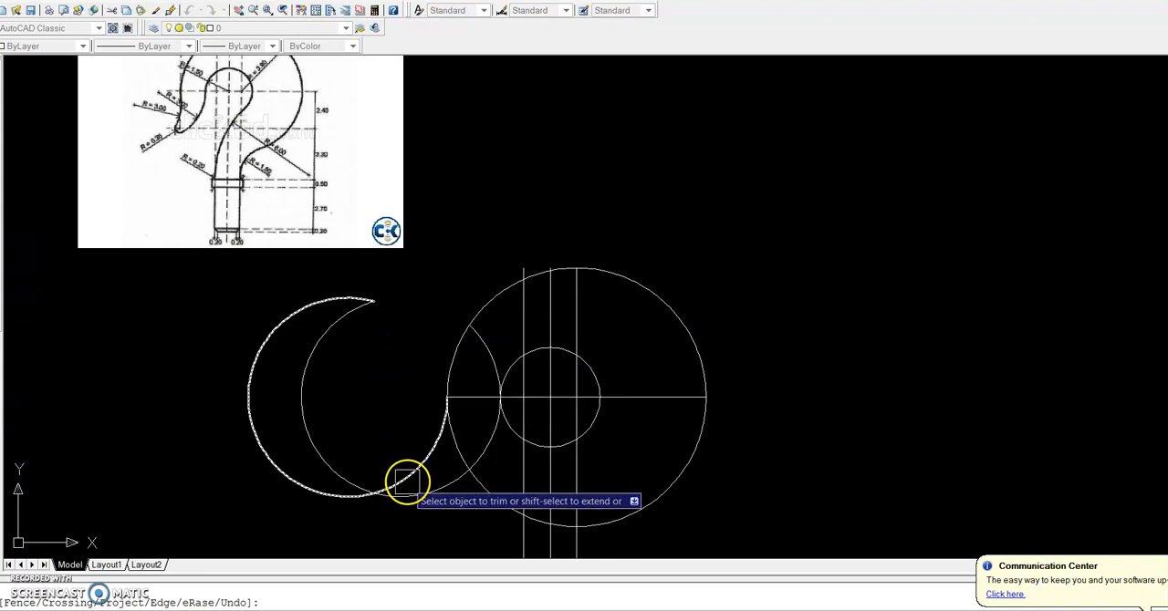
click(345, 470)
click(339, 491)
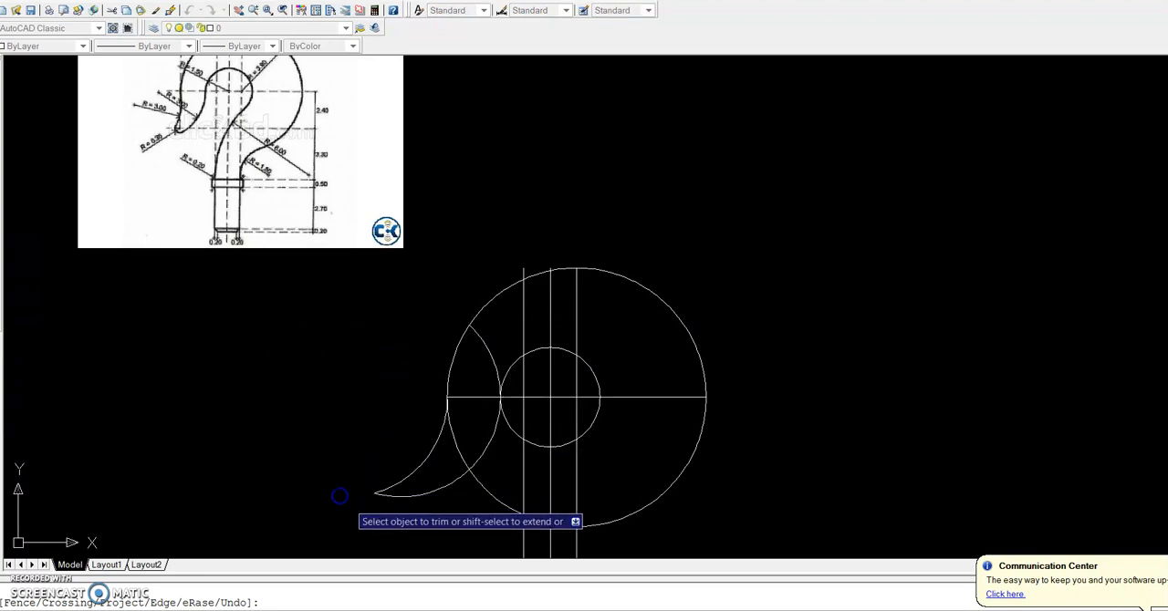
Trim the inner R300 arc above the horizontal centre line and the R390 circle segment between the two R300 arcs
scroll(401, 518, down, 2)
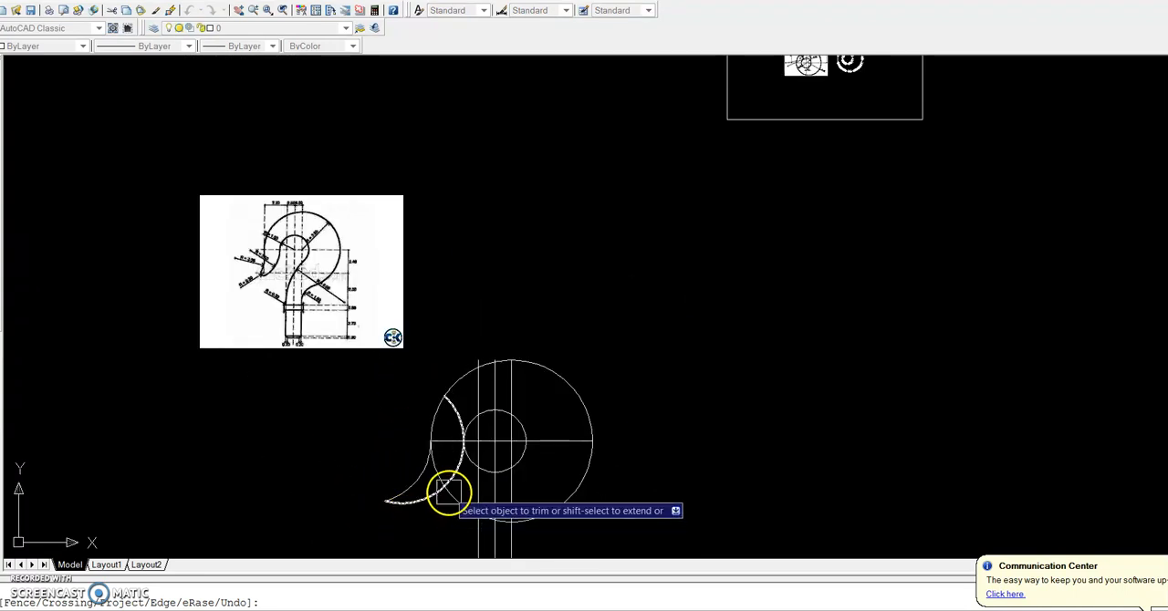
scroll(448, 487, up, 2)
click(458, 369)
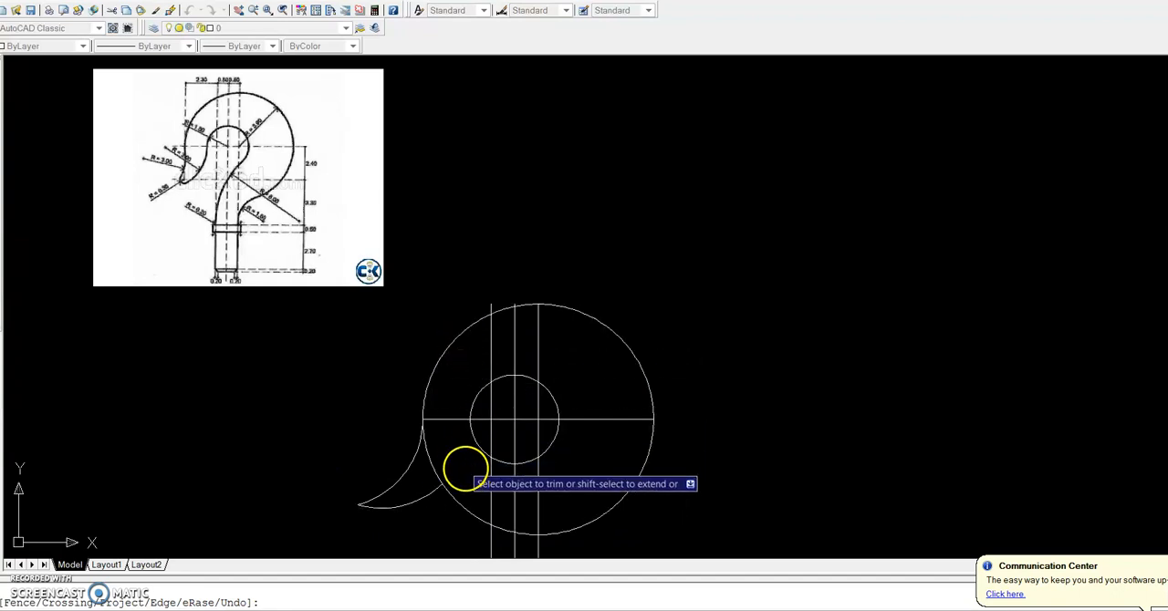
click(445, 470)
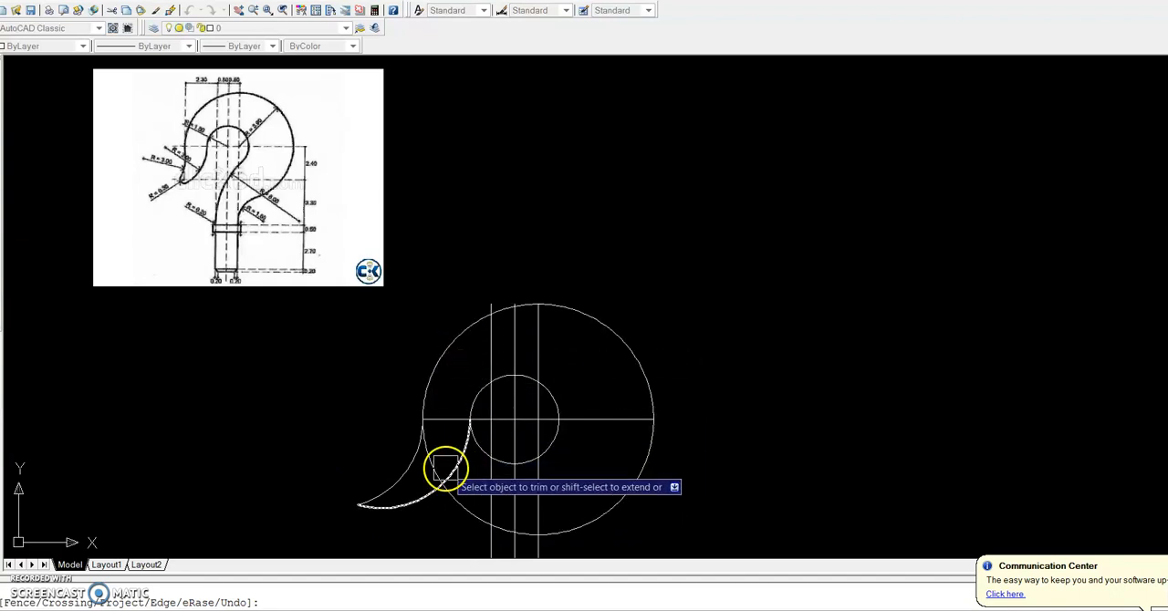
click(474, 493)
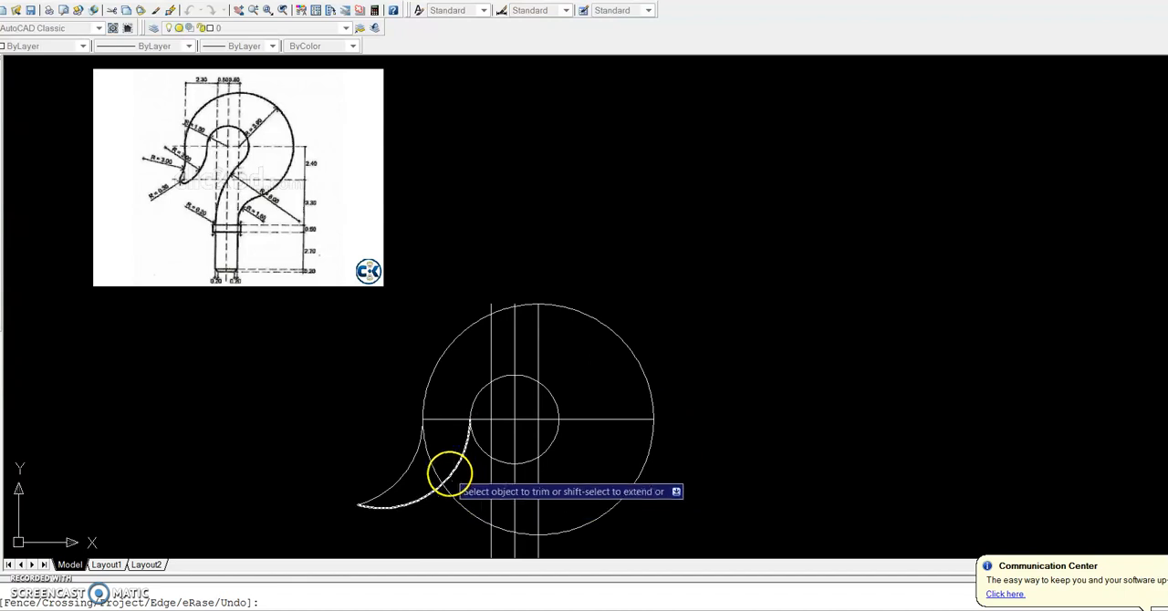
scroll(427, 467, up, 5)
scroll(420, 470, down, 6)
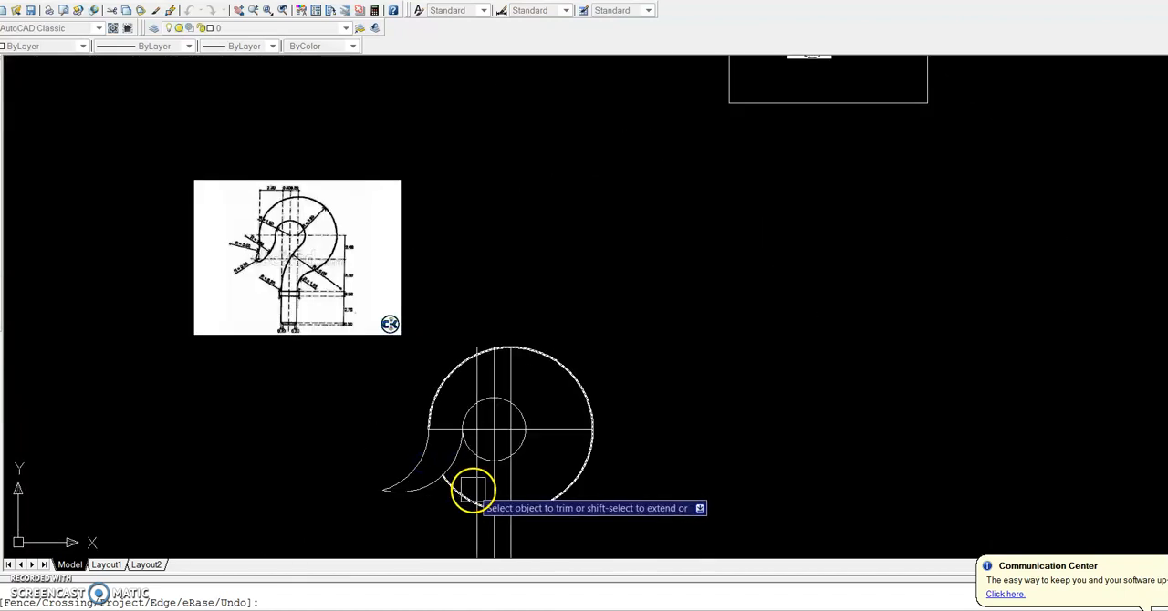
scroll(456, 464, up, 2)
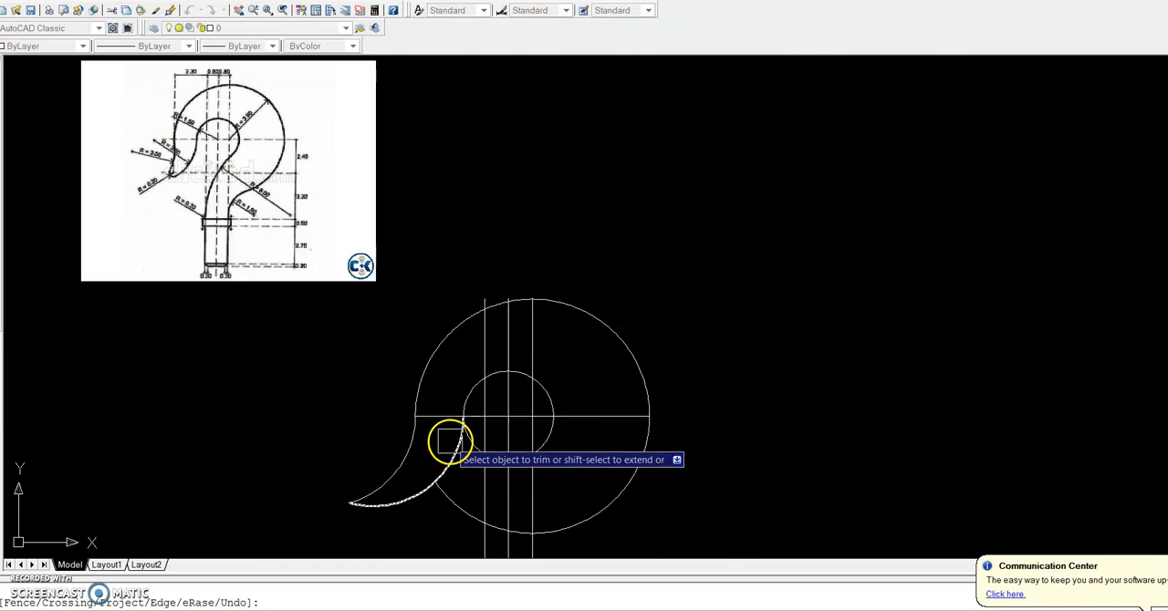
Fillet the two R300 arcs at the hook tip with a radius of 30
scroll(183, 167, up, 3)
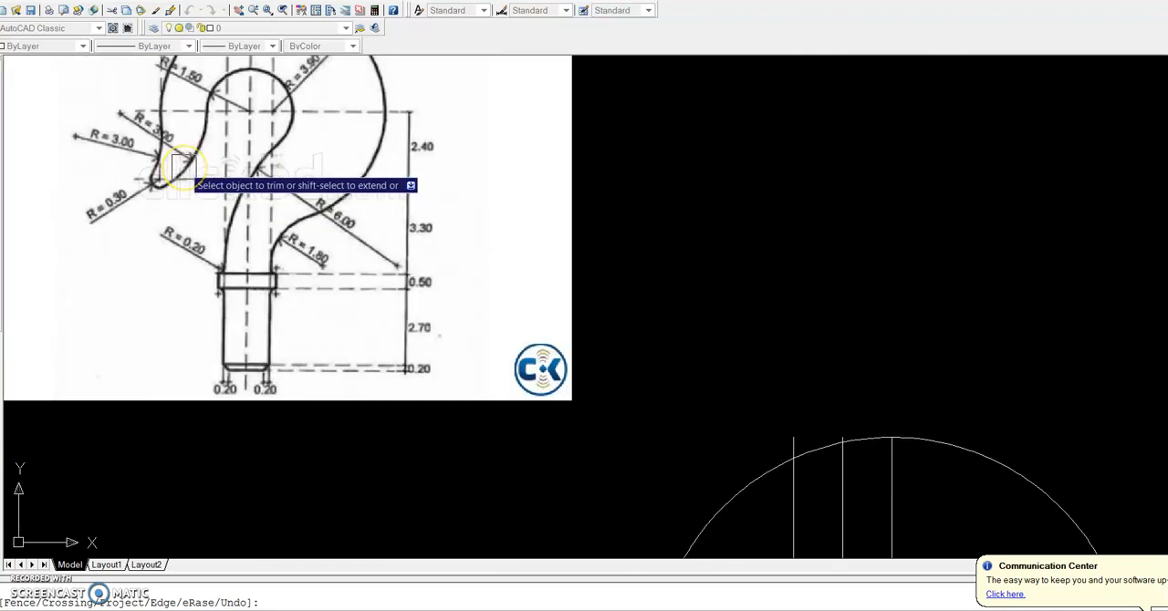
scroll(183, 167, up, 1)
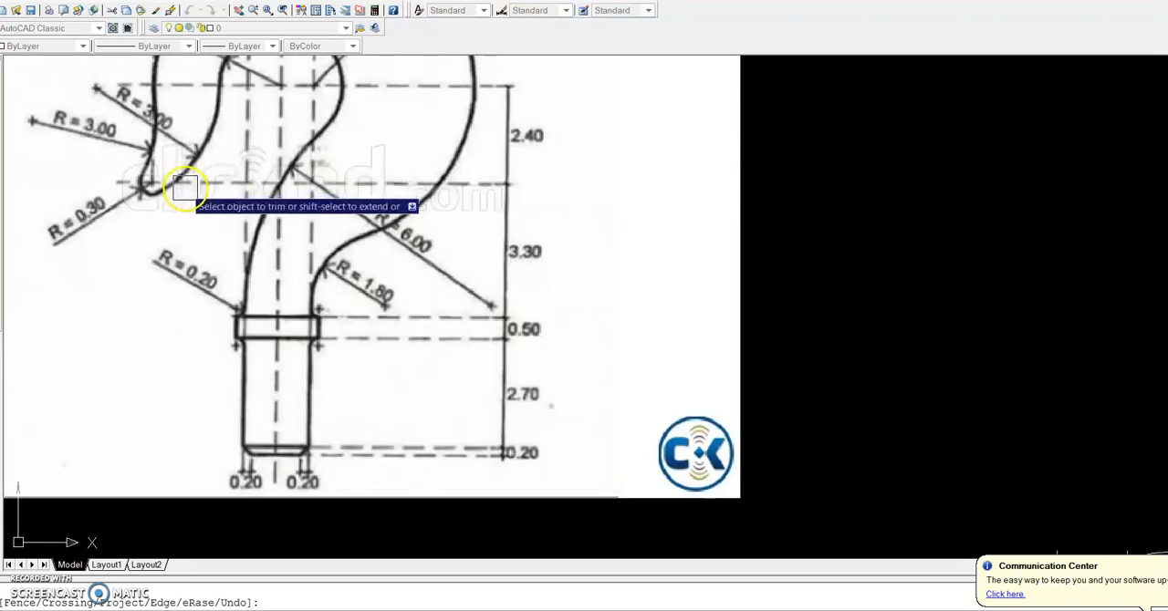
scroll(183, 187, down, 5)
scroll(392, 401, up, 4)
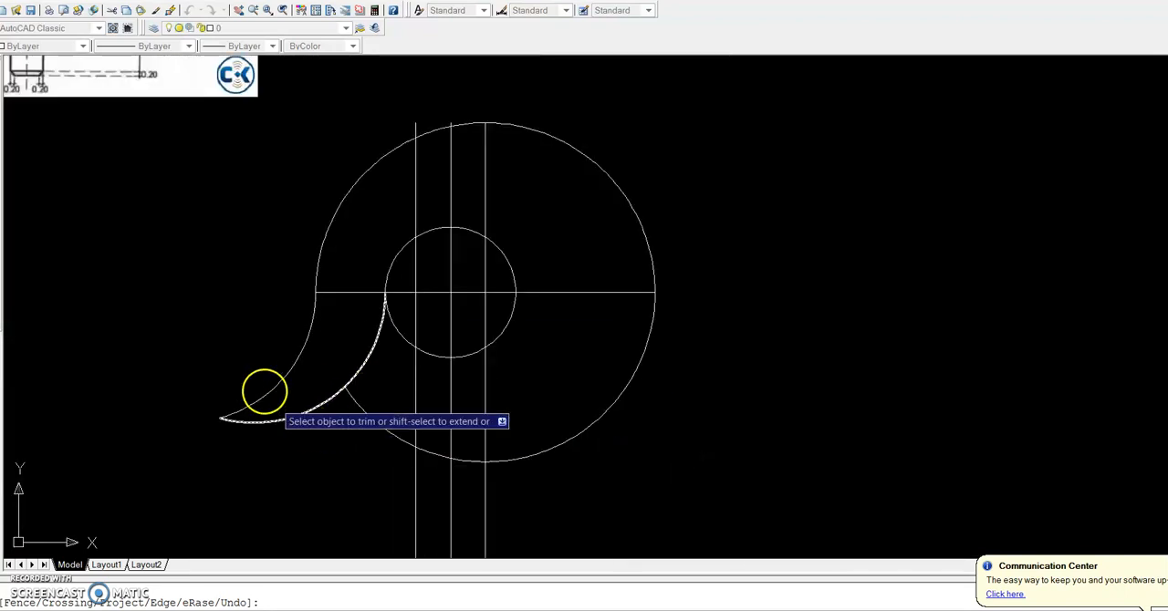
key(Escape)
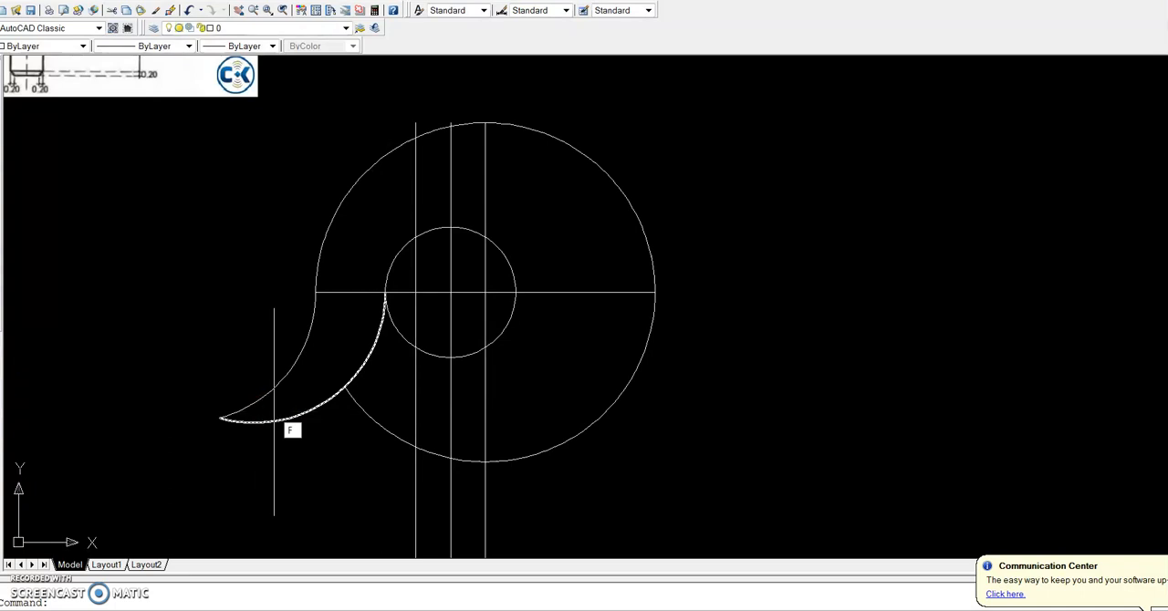
text(F)
key(Return)
text(R)
key(Return)
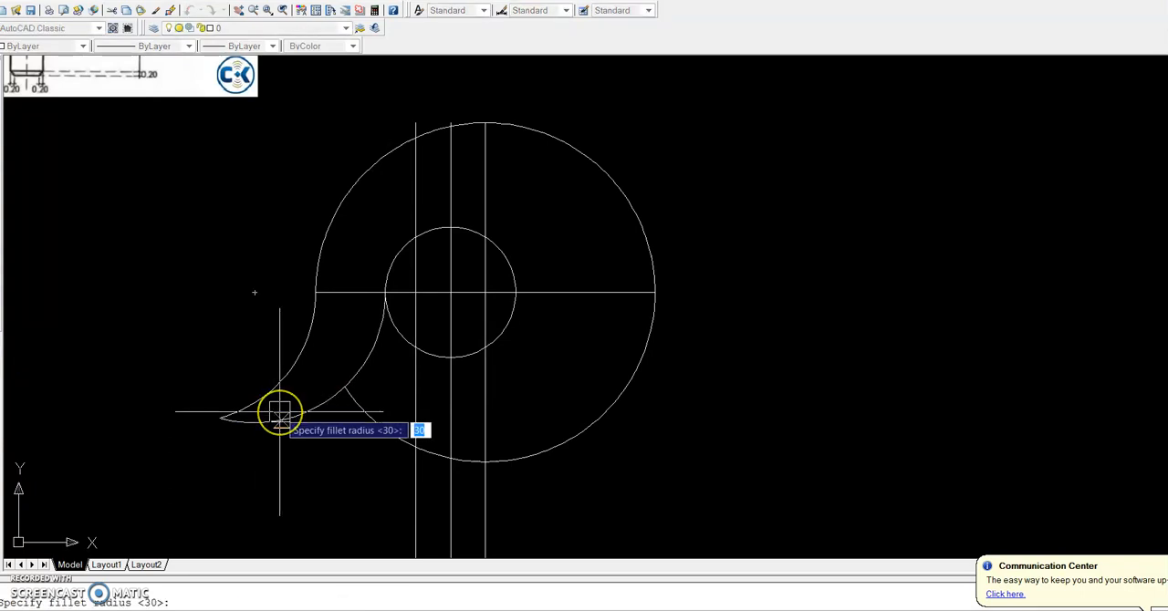
key(Return)
click(274, 384)
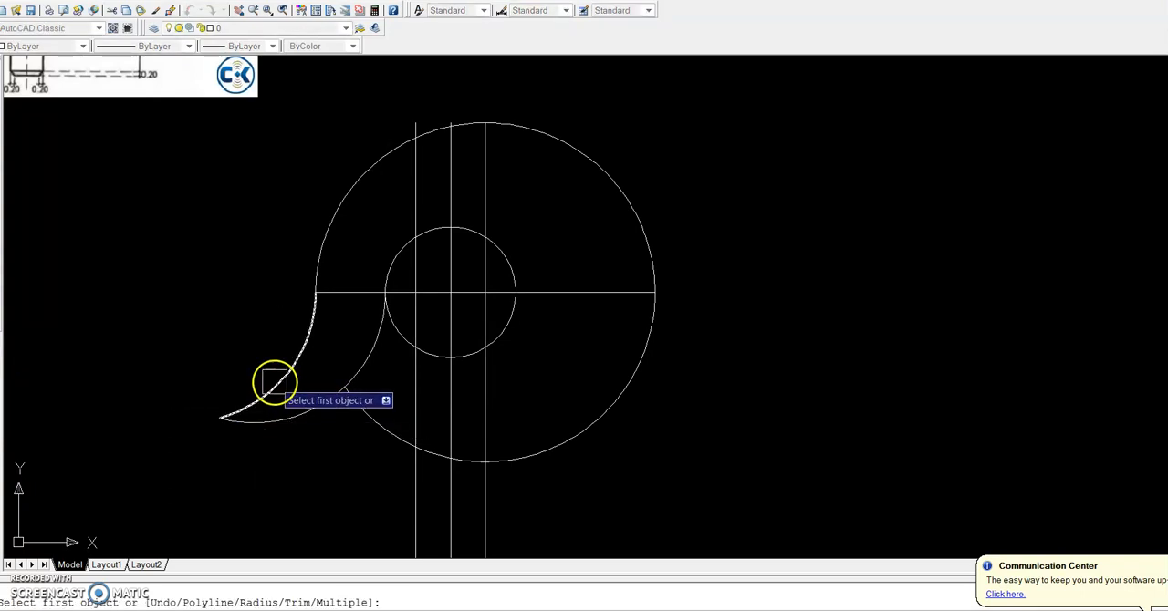
click(304, 420)
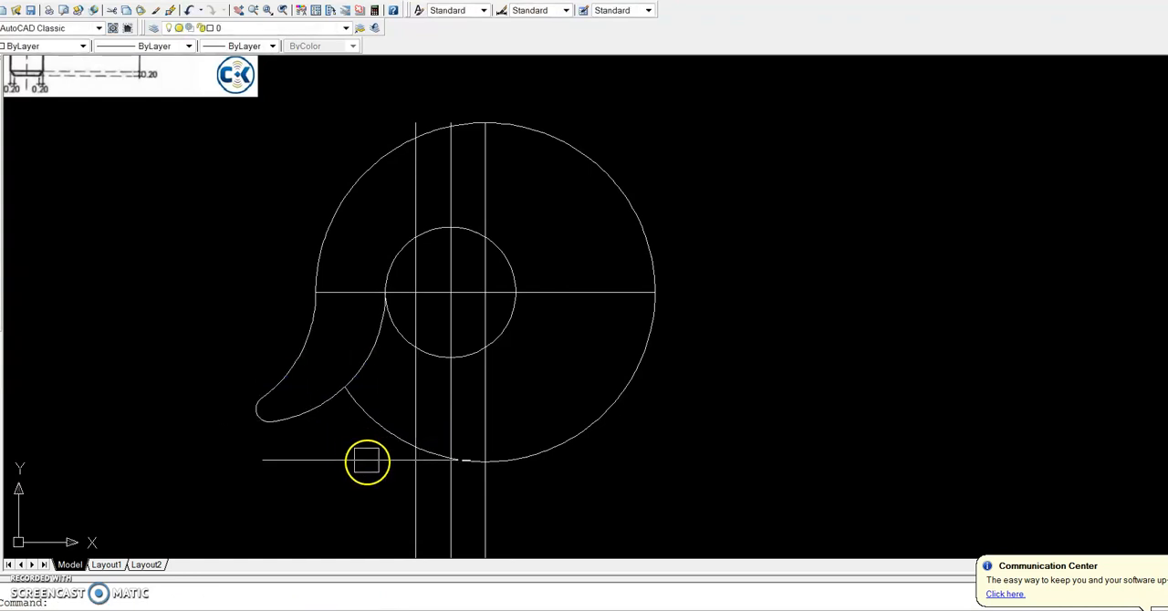
Calculate 240+330 in QuickCalc for the distance from the centre line to the collar
scroll(383, 469, down, 2)
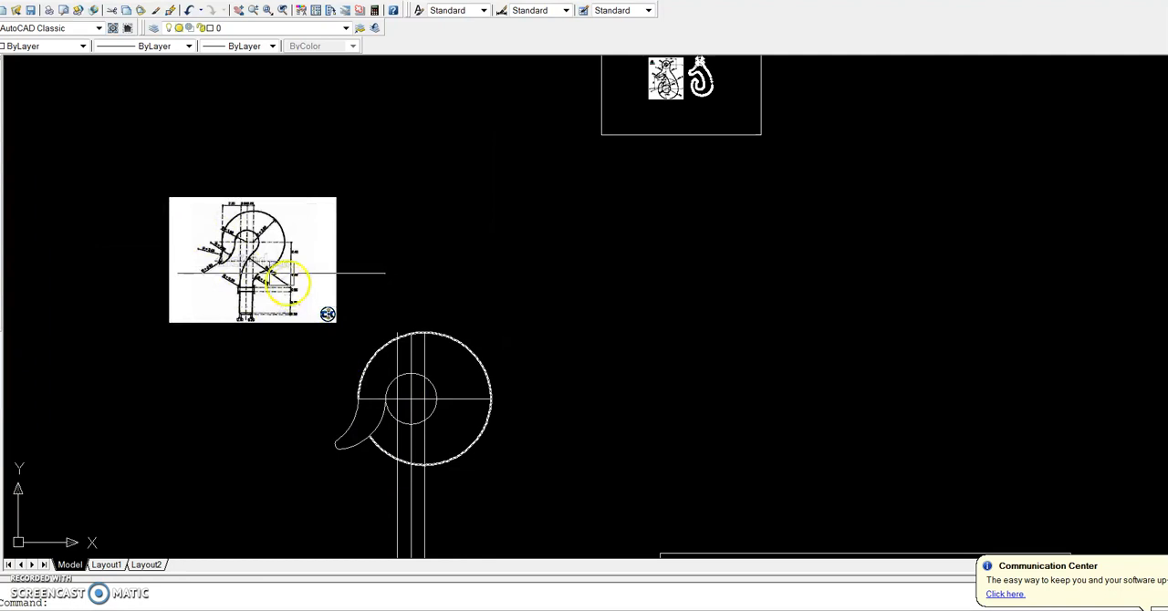
scroll(290, 272, up, 6)
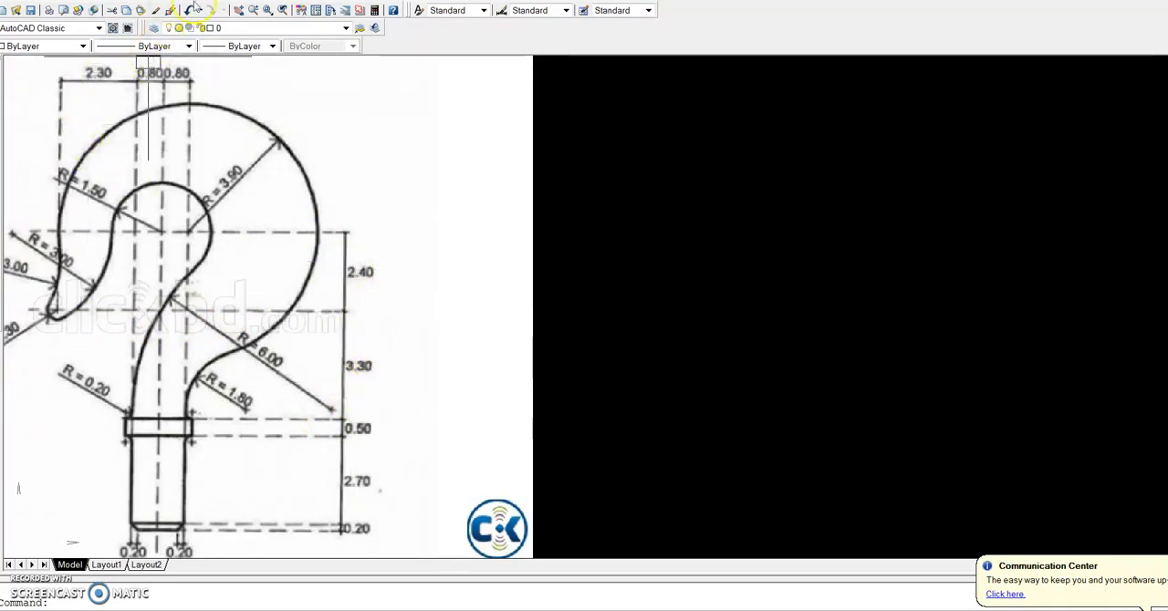
click(374, 14)
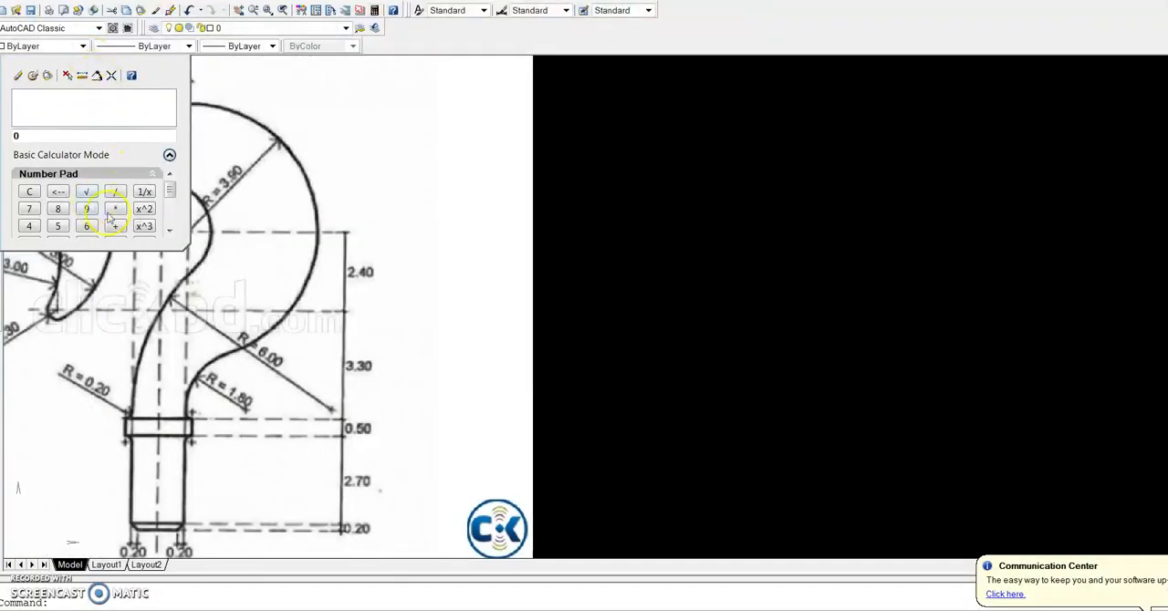
drag(135, 249, 133, 365)
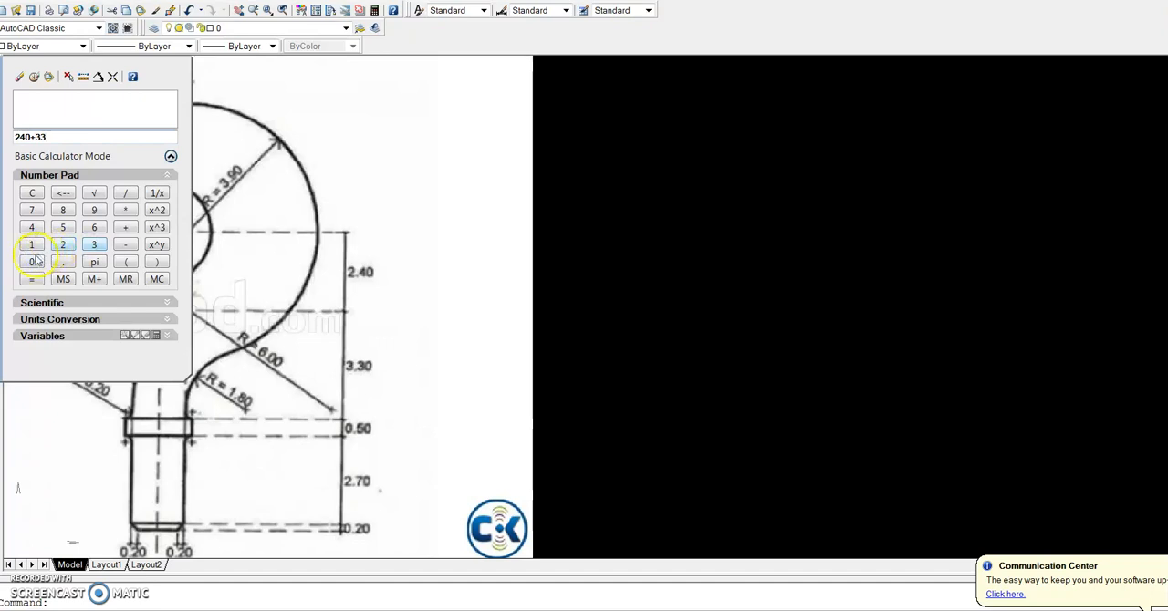
click(571, 200)
click(399, 158)
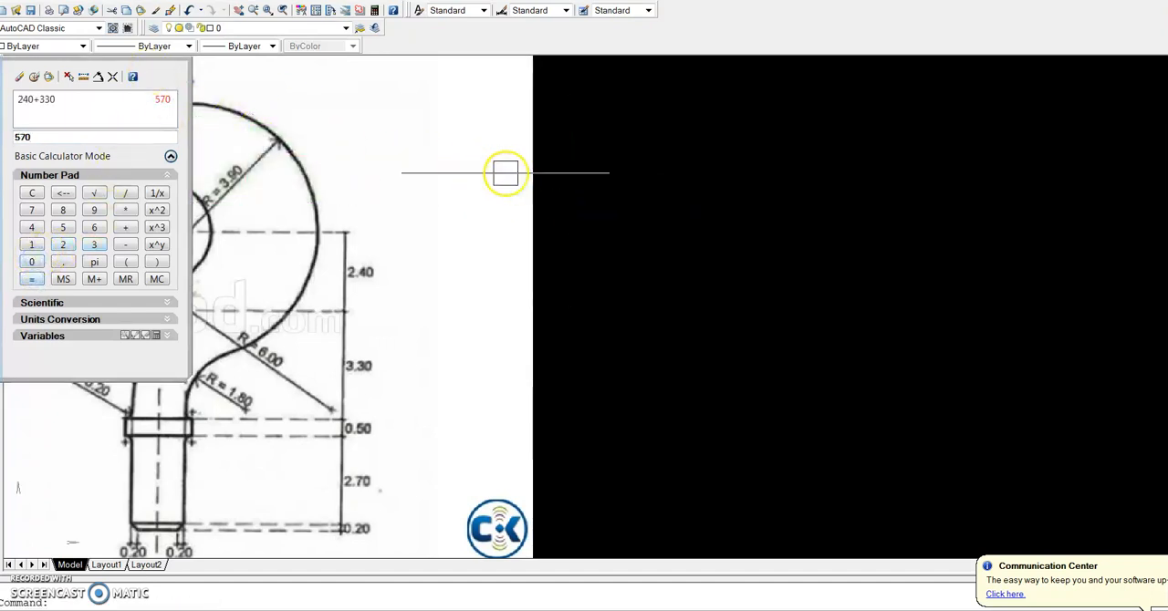
Offset the horizontal centre line 570 downwards to mark the collar's upper edge
scroll(391, 255, down, 6)
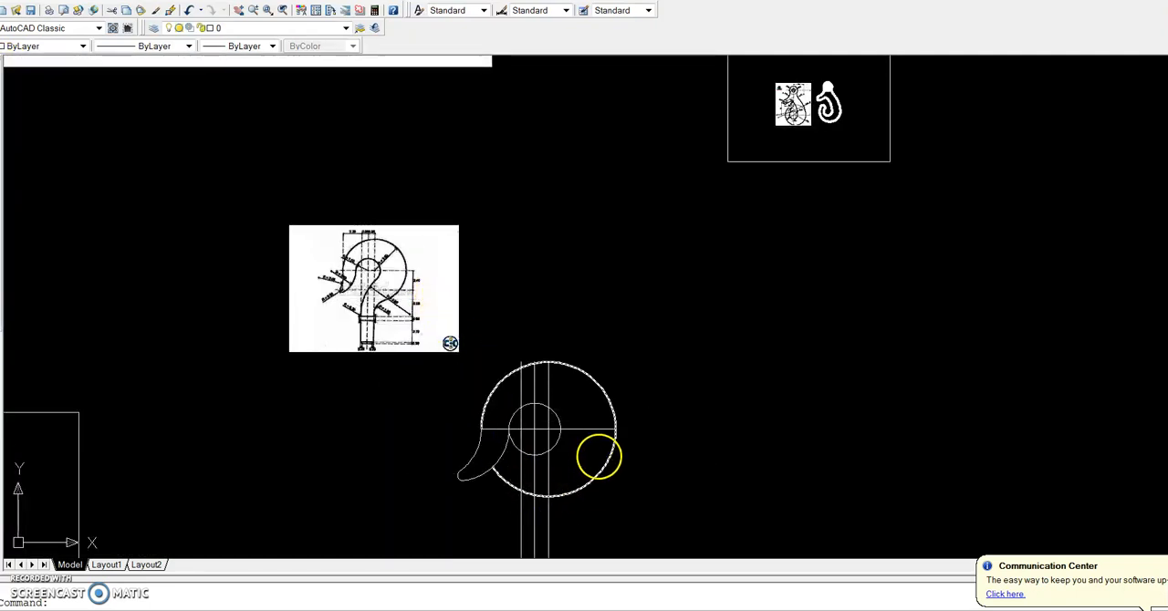
scroll(595, 454, up, 3)
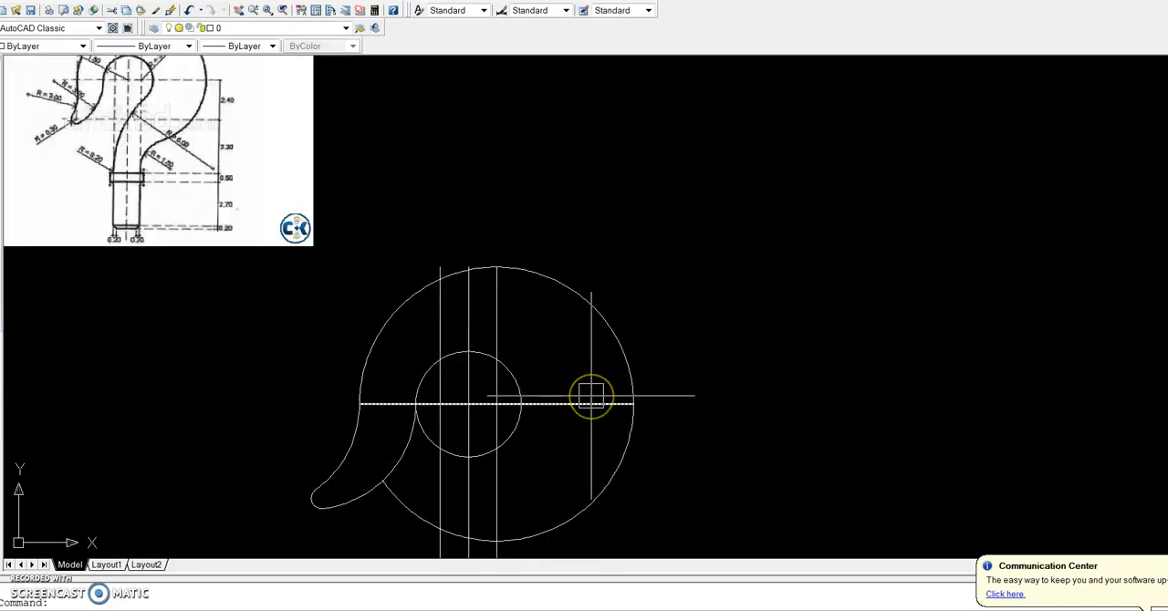
text(o)
key(Return)
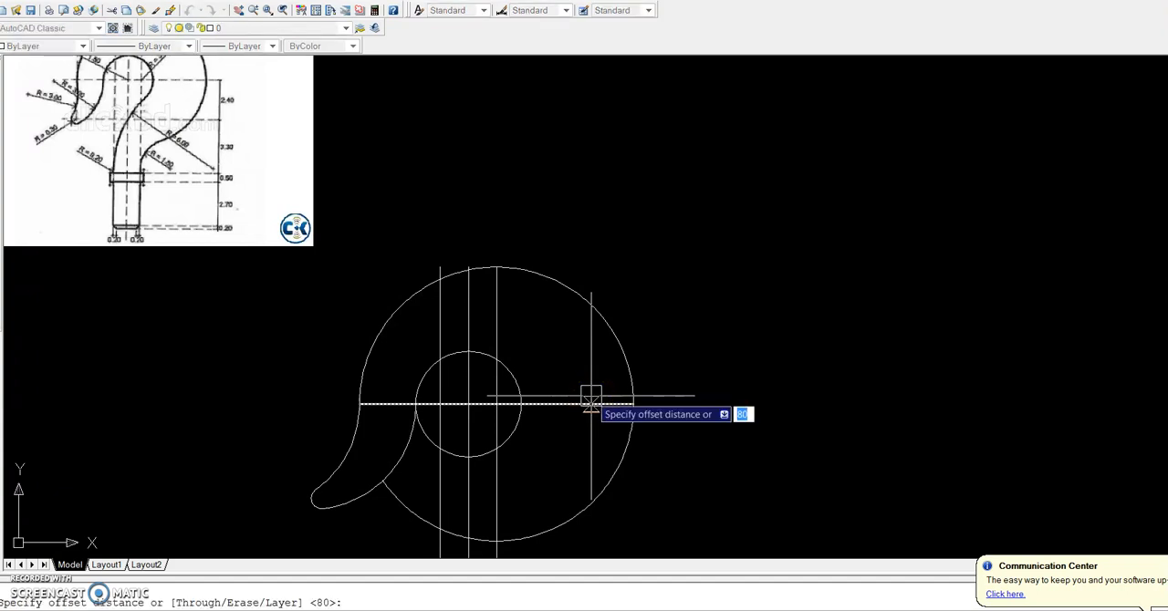
text(570)
key(Return)
click(586, 403)
click(584, 462)
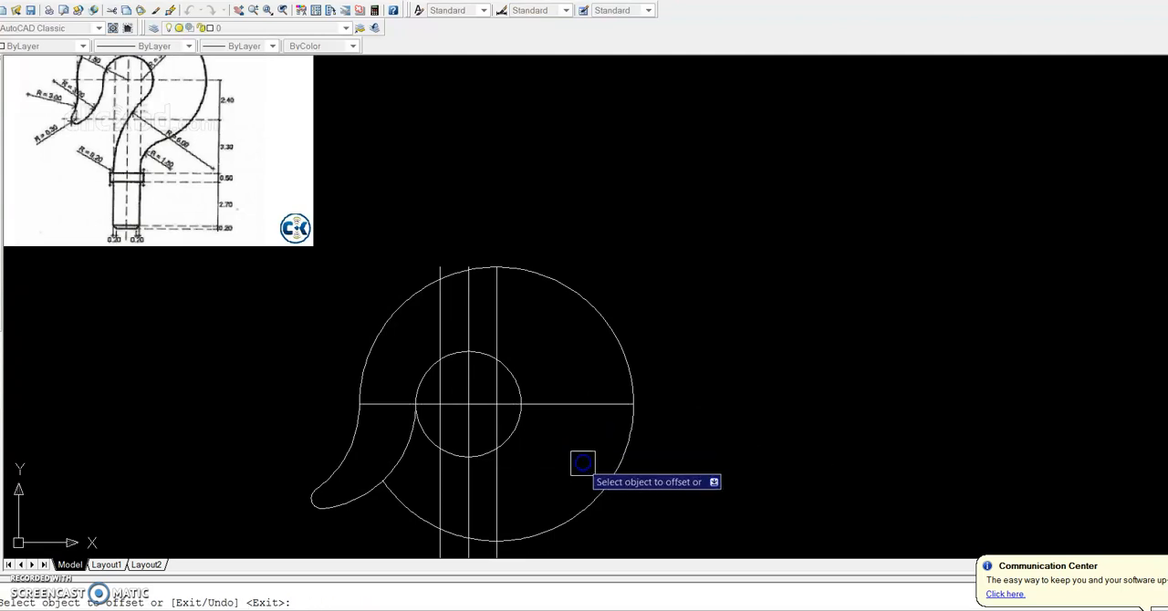
Offset the collar's upper edge line 50 downwards to mark the collar's lower edge
scroll(591, 460, down, 3)
scroll(584, 534, up, 3)
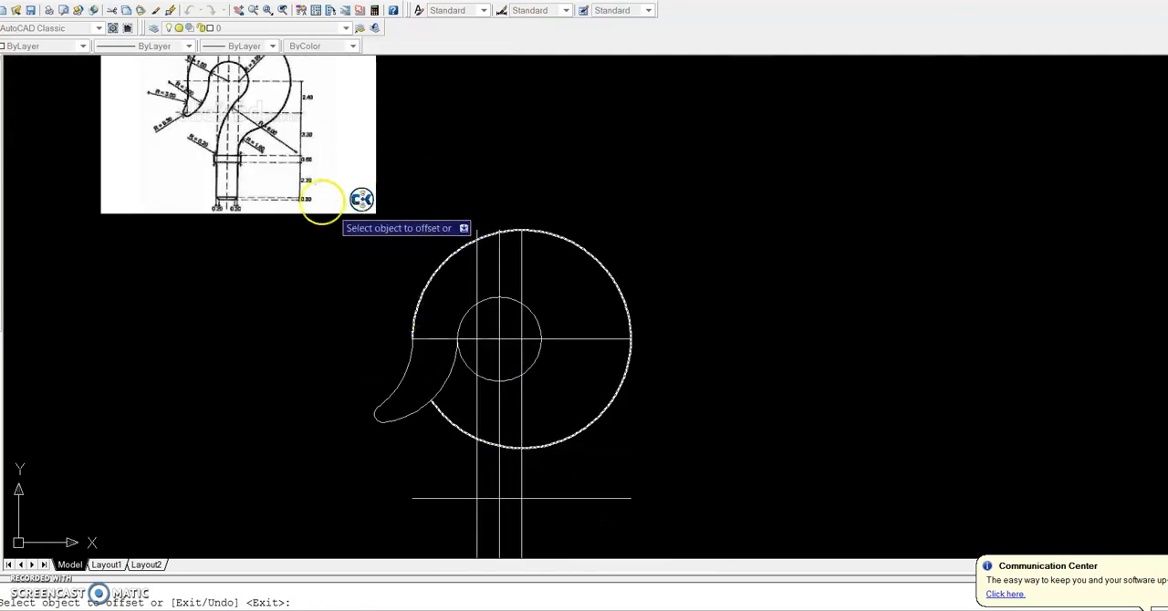
scroll(292, 177, up, 3)
scroll(306, 145, up, 3)
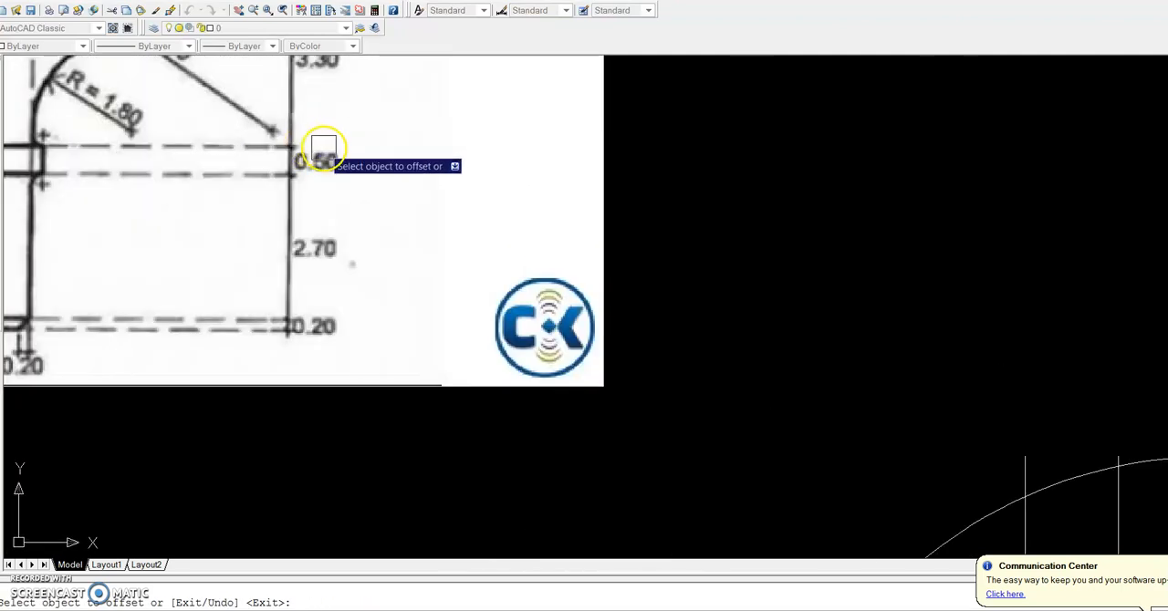
scroll(302, 156, down, 2)
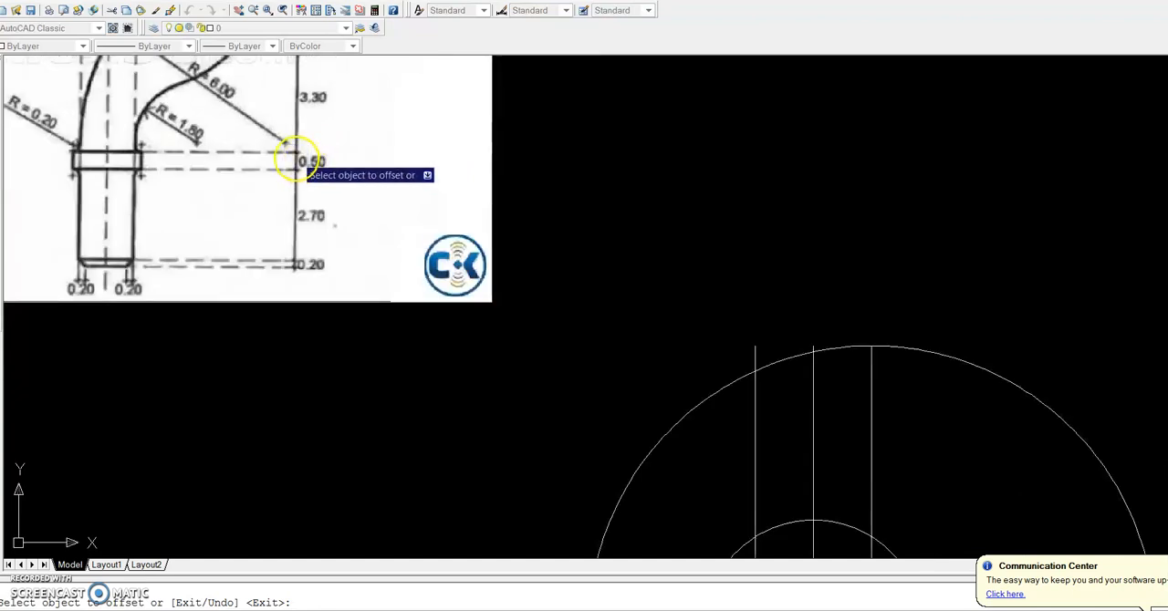
key(Return)
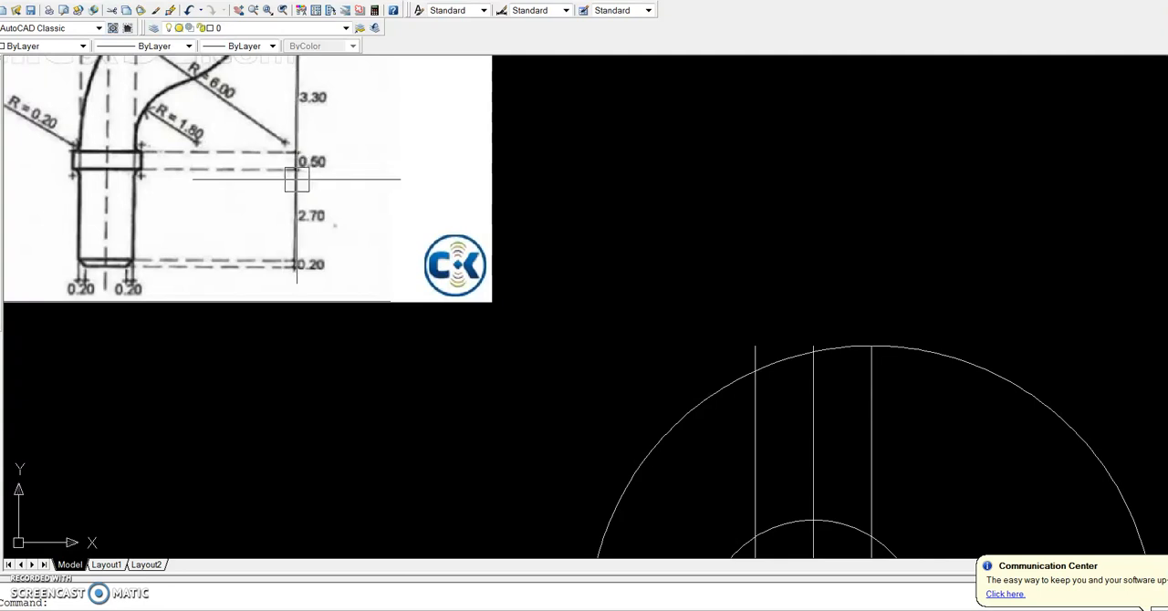
key(Return)
key(Return)
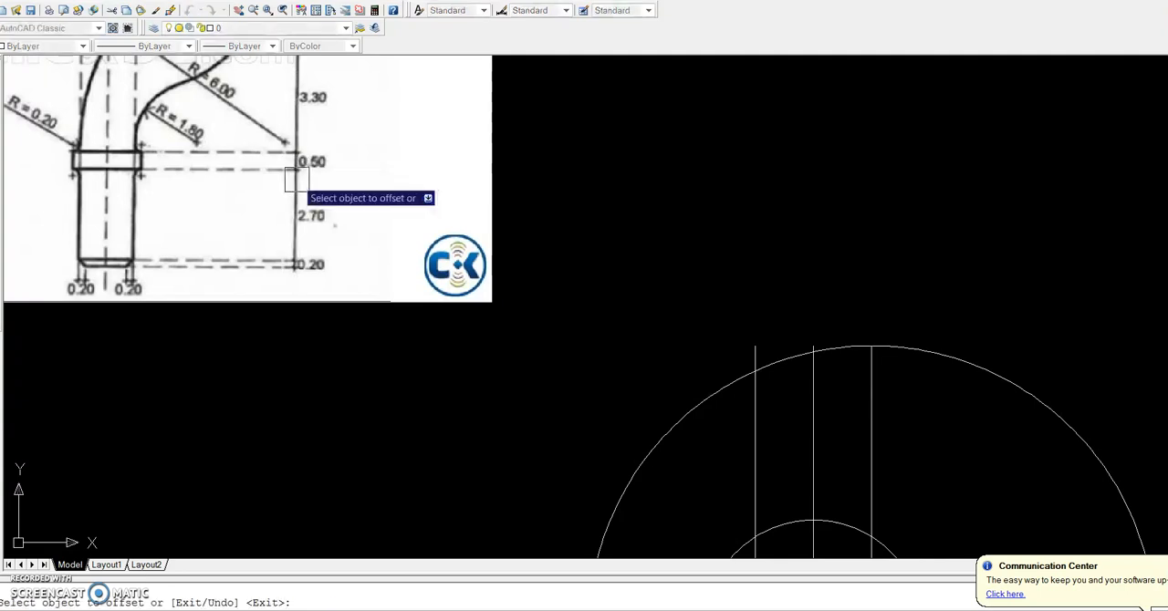
scroll(299, 186, down, 3)
scroll(301, 189, down, 3)
scroll(417, 325, up, 3)
click(481, 408)
click(483, 416)
scroll(253, 117, up, 5)
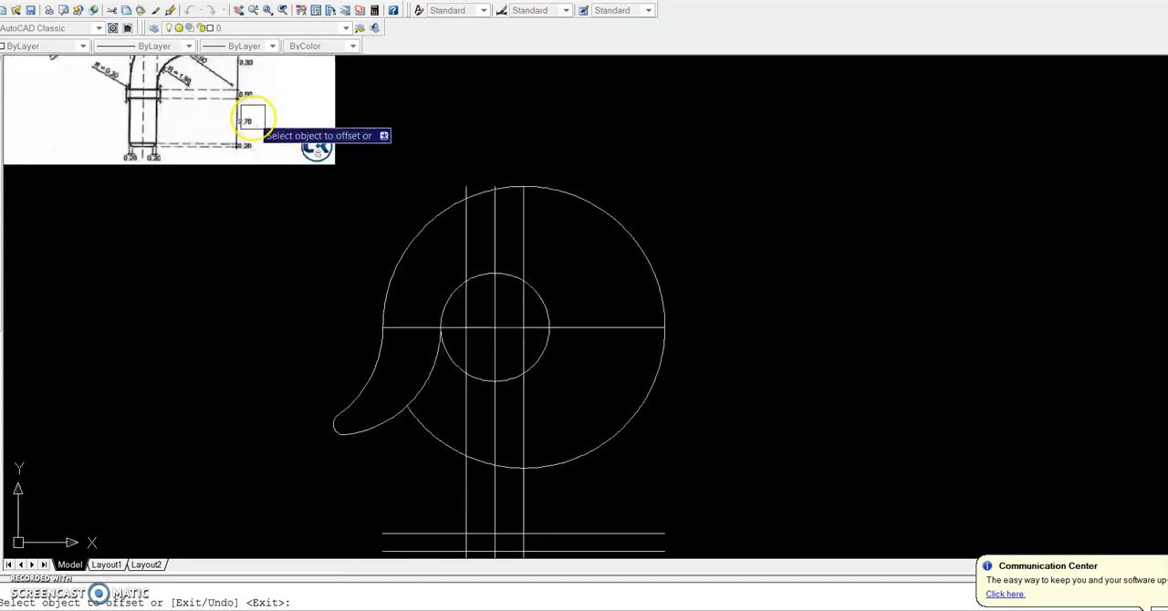
Offset the collar's lower edge line 270 downwards to mark the start of the shank's end chamfer
scroll(229, 115, up, 2)
scroll(229, 119, down, 6)
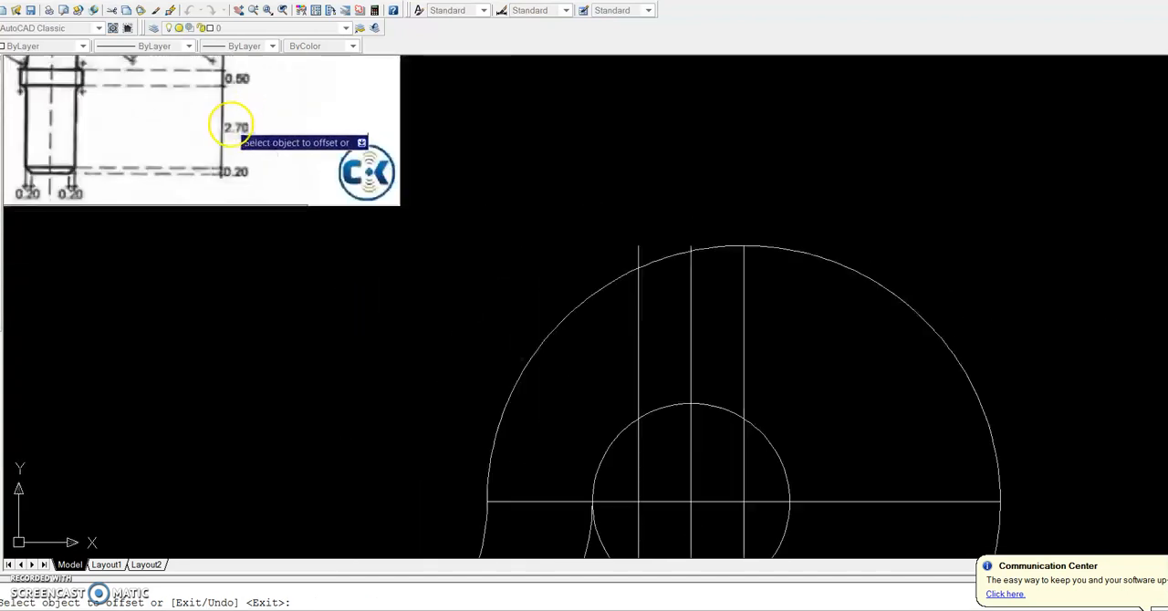
key(Return)
key(Return)
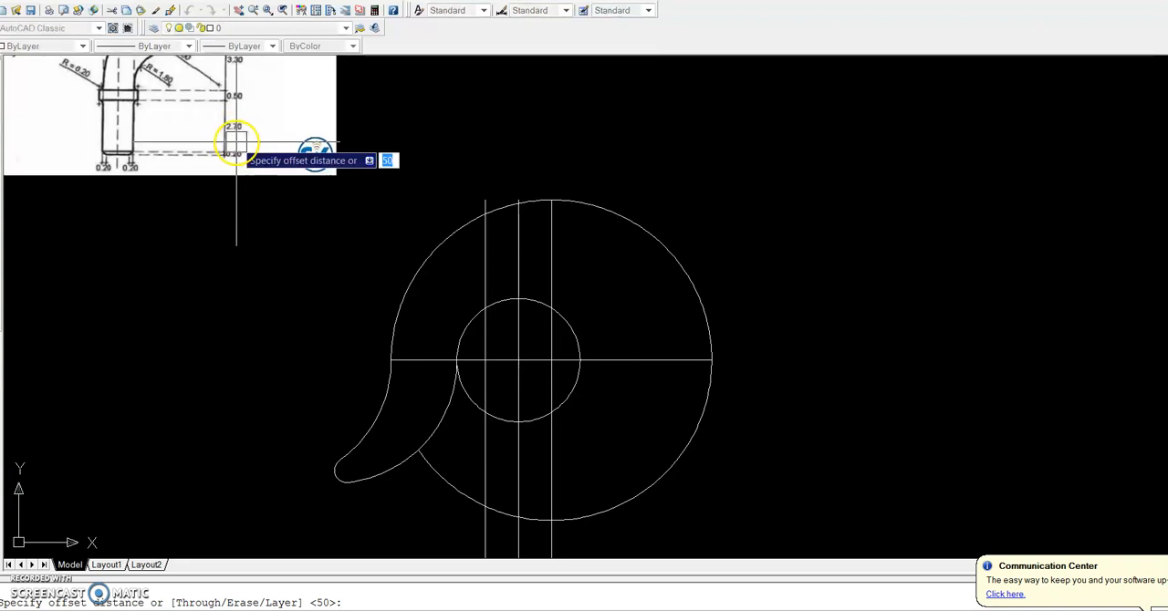
text(27)
key(Return)
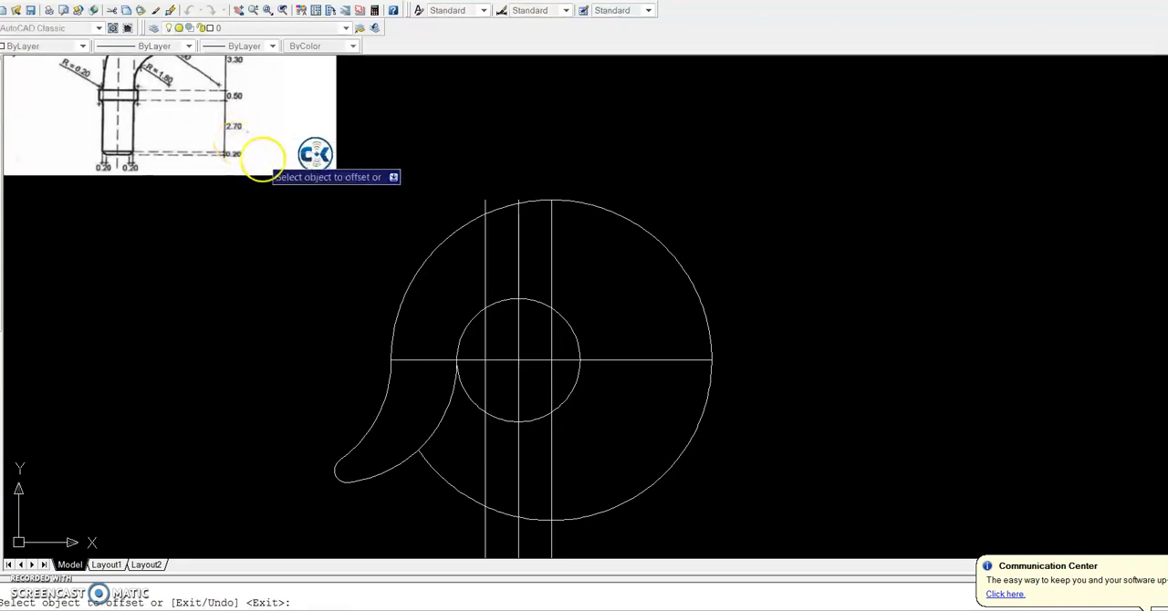
scroll(264, 169, down, 4)
scroll(427, 424, up, 2)
click(429, 304)
click(438, 365)
scroll(381, 267, down, 2)
scroll(274, 173, up, 10)
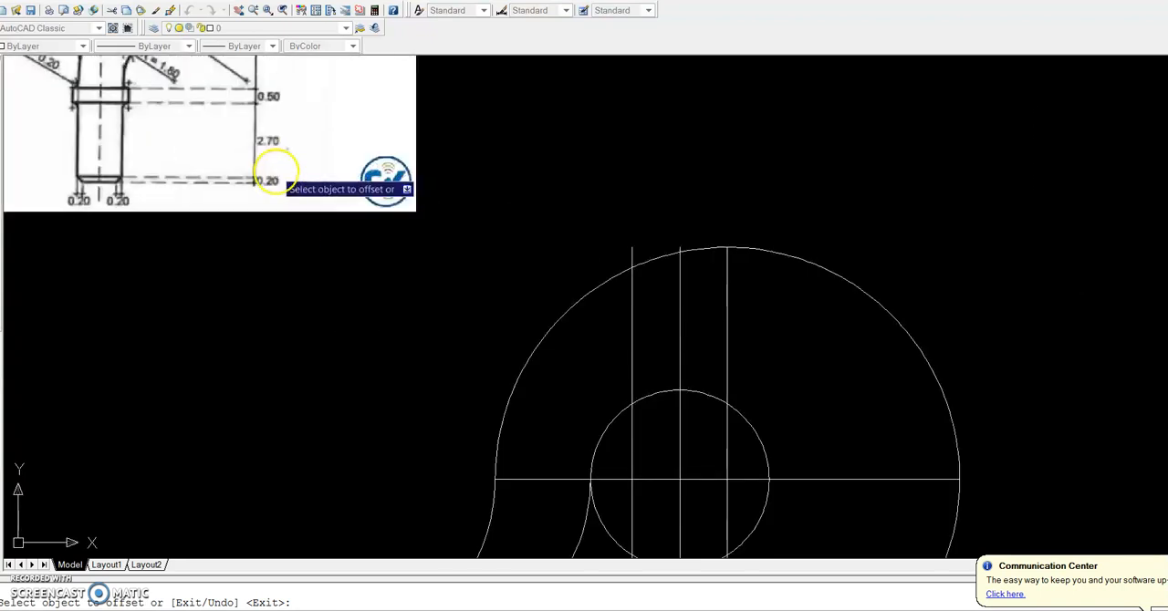
scroll(271, 176, down, 8)
key(Return)
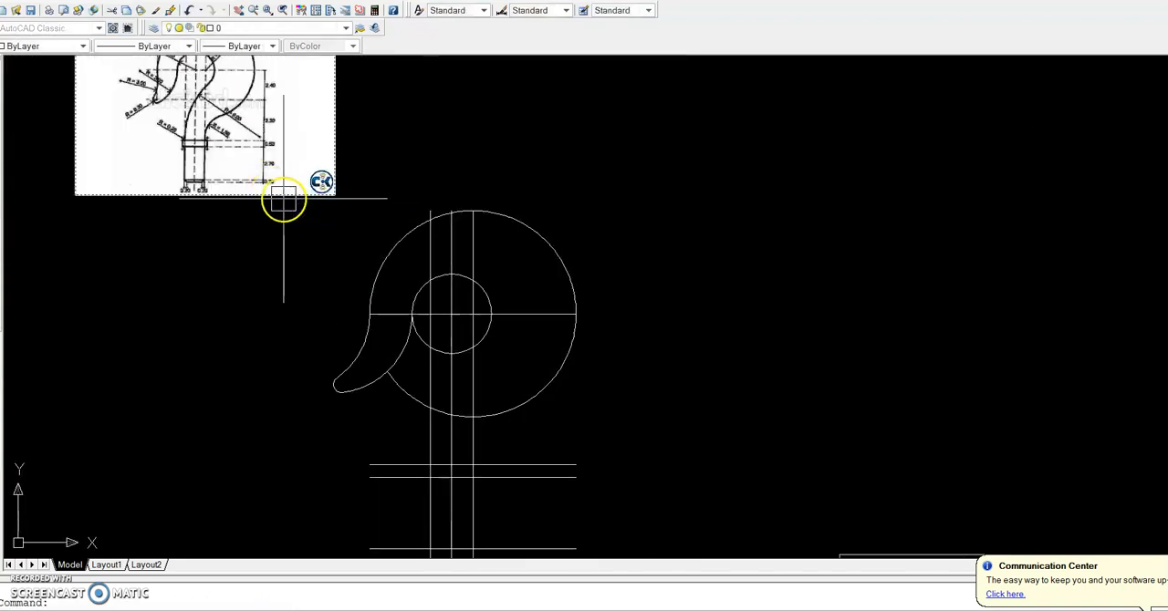
Offset the chamfer start line 20 downwards to mark the shank's bottom end
scroll(338, 239, down, 2)
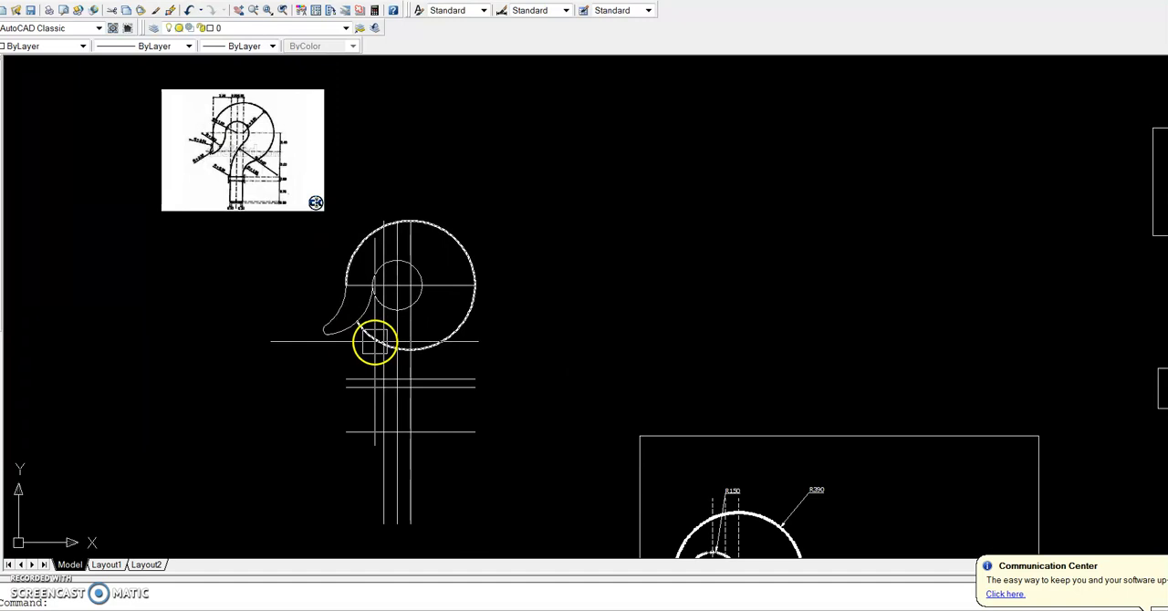
text(o)
key(Return)
key(Return)
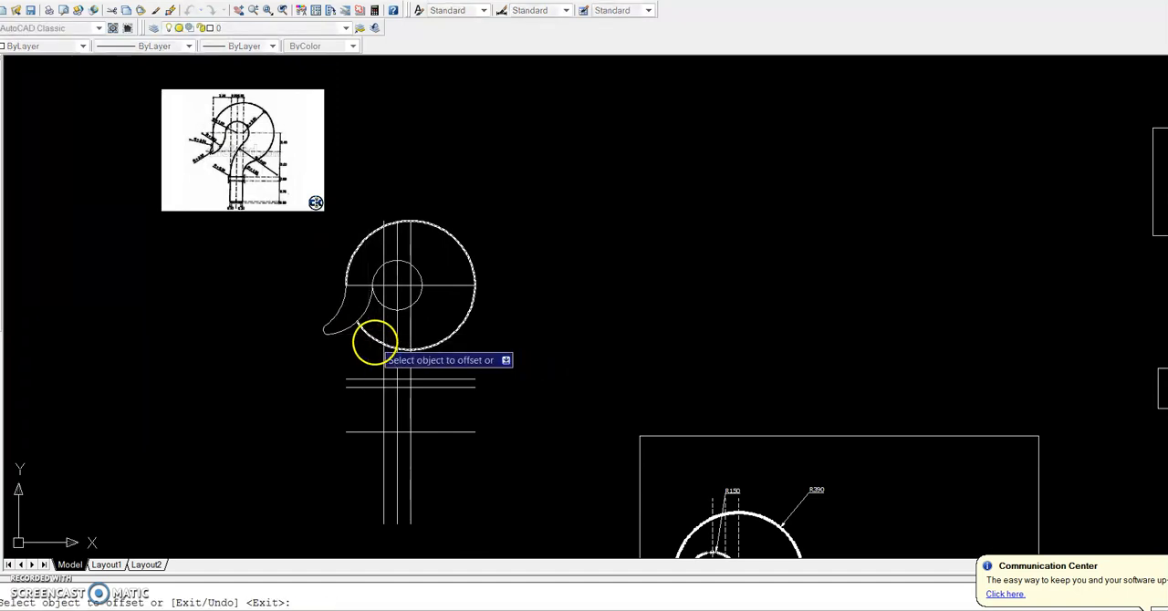
click(442, 431)
click(439, 452)
scroll(426, 442, up, 2)
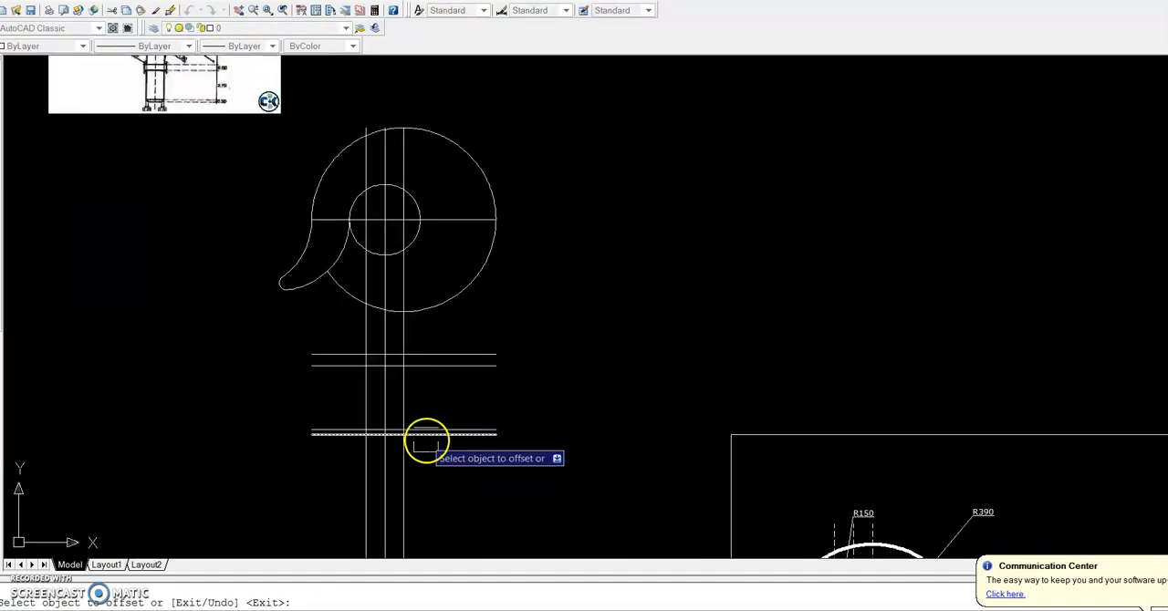
Examine the collar and shank dimensions in the reference image against the drawn shank side lines
scroll(419, 393, down, 2)
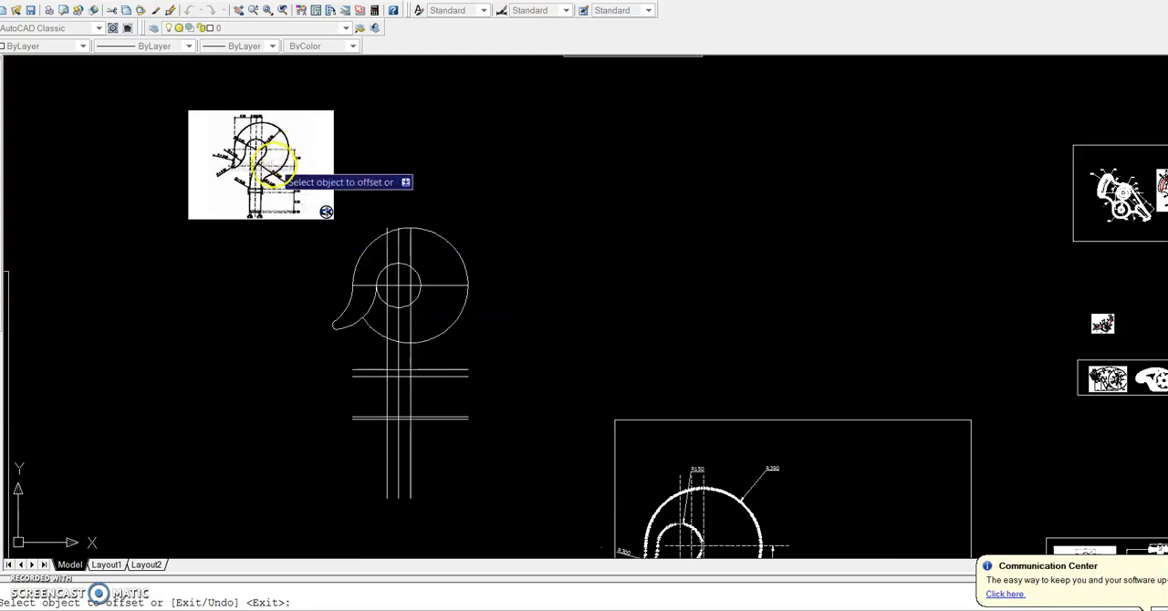
scroll(260, 210, up, 4)
scroll(260, 238, down, 2)
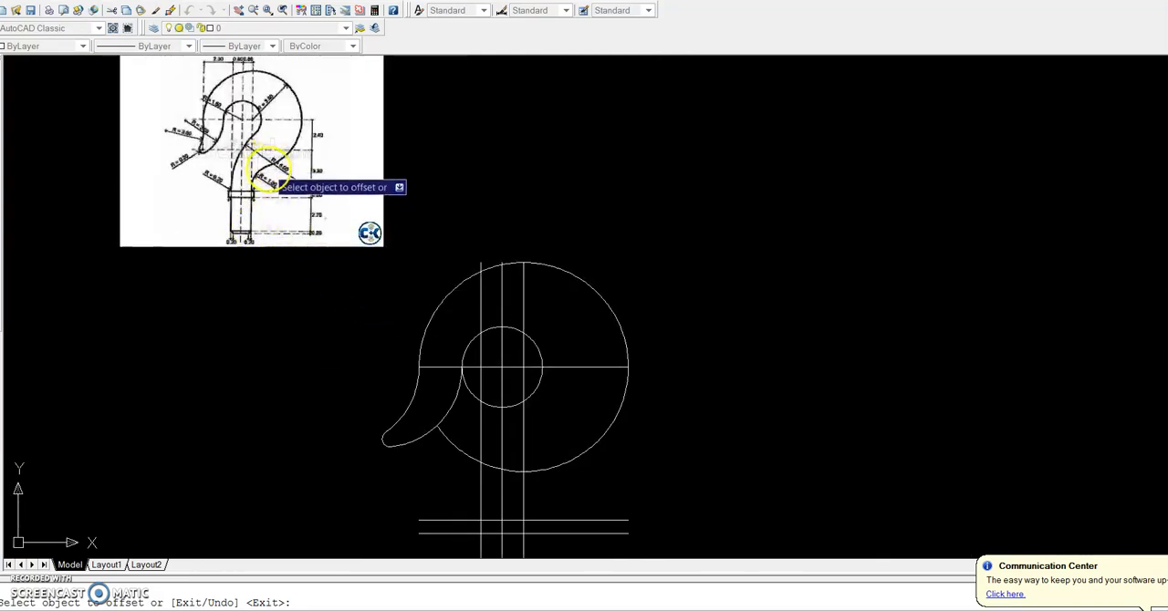
key(Escape)
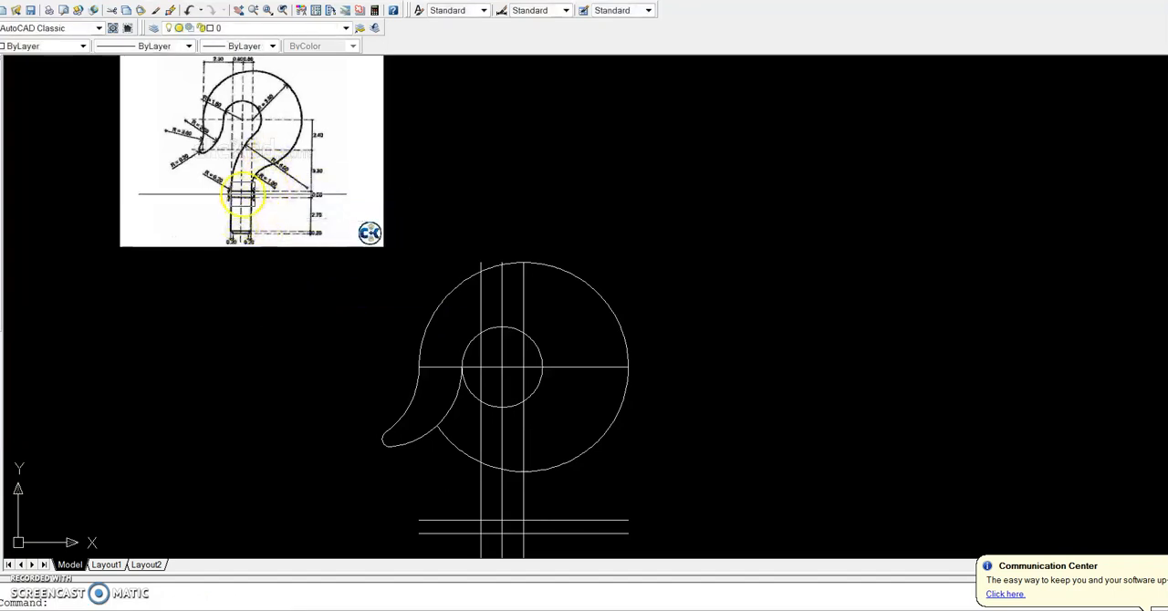
click(504, 425)
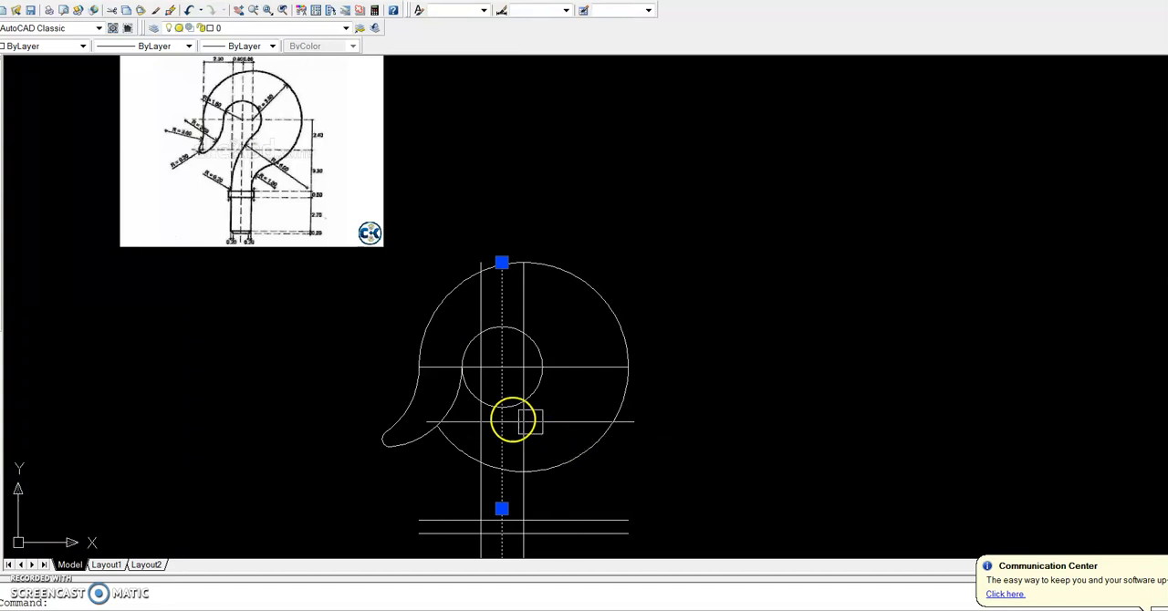
scroll(242, 174, up, 5)
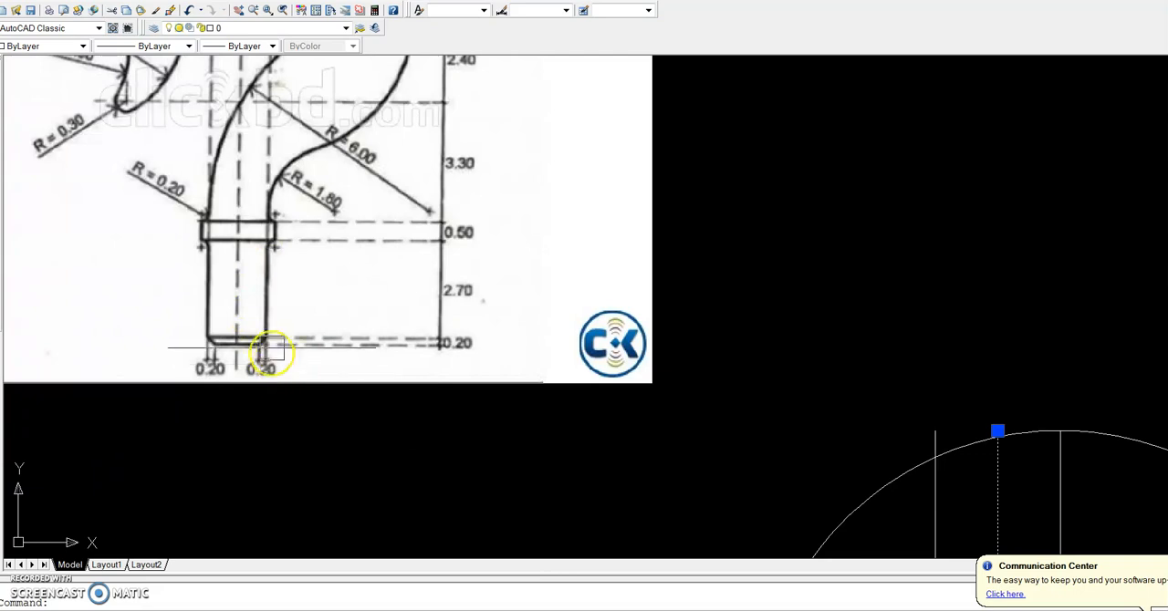
scroll(270, 350, down, 3)
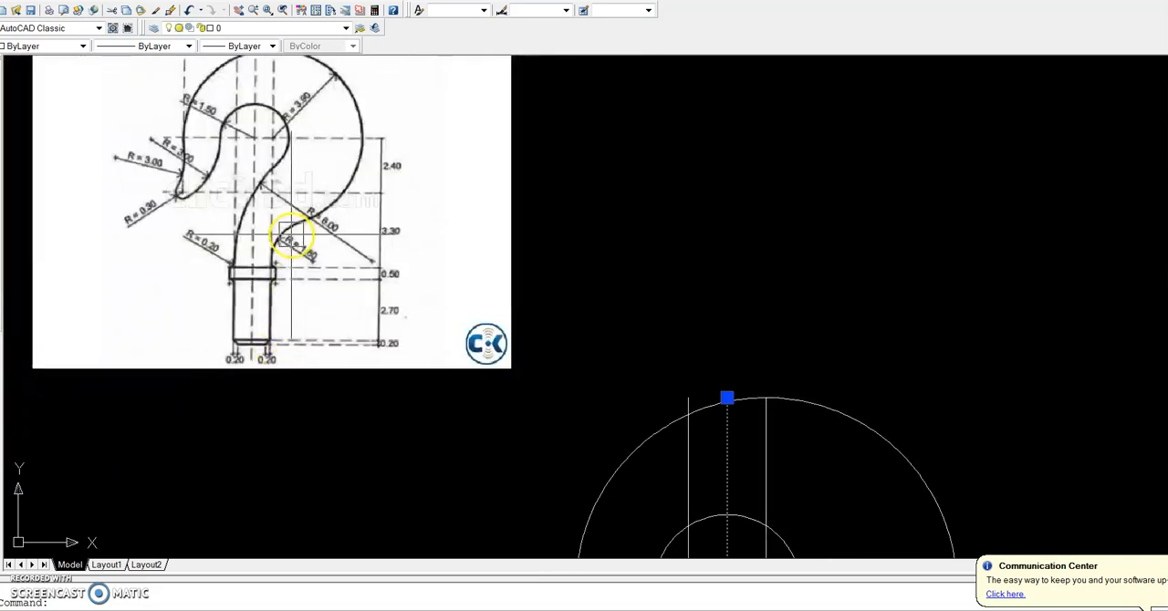
scroll(246, 270, up, 3)
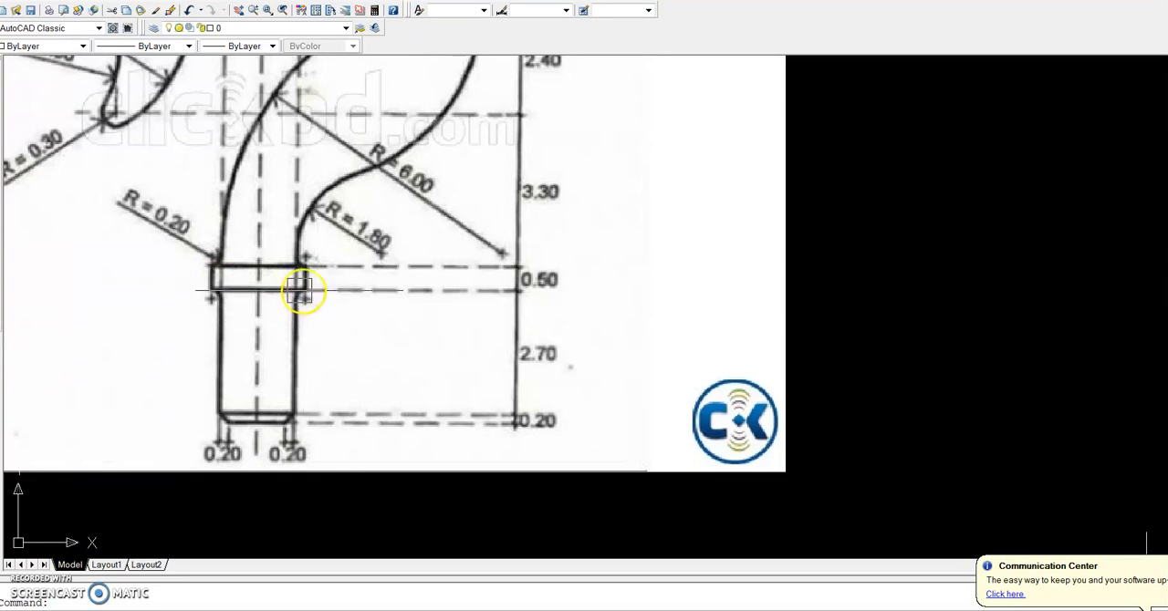
scroll(303, 271, up, 3)
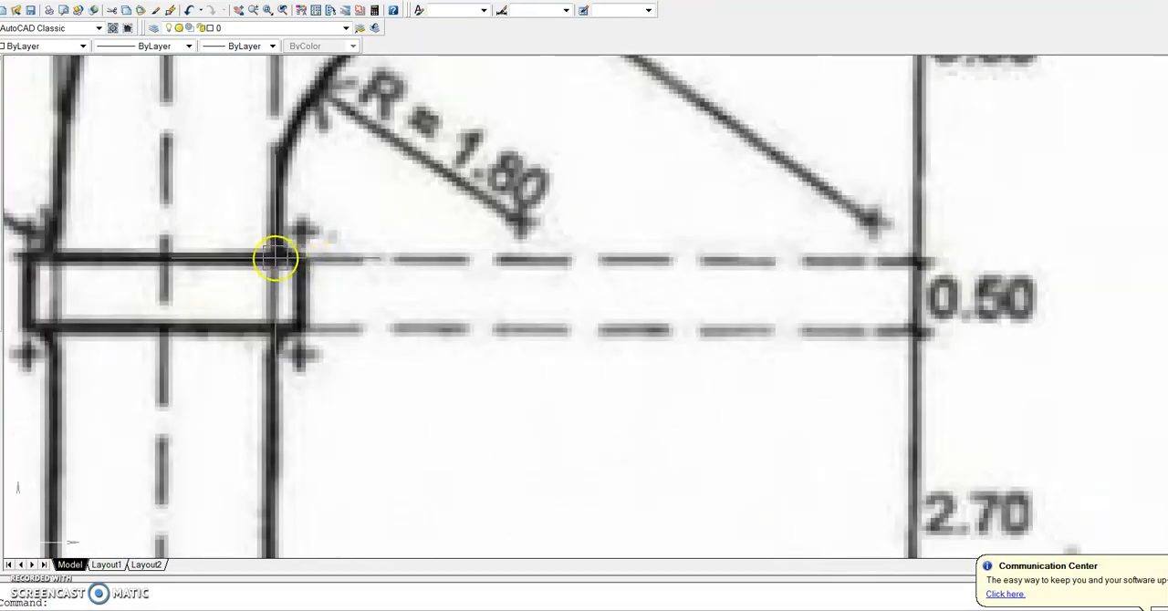
scroll(294, 265, down, 3)
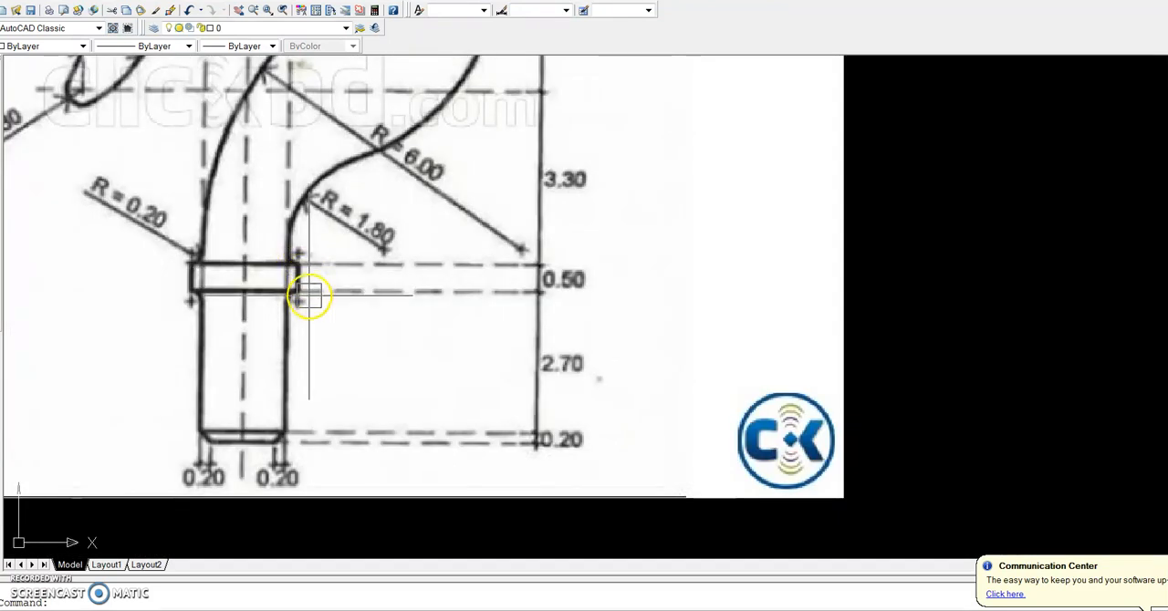
scroll(308, 294, down, 5)
scroll(378, 402, down, 2)
scroll(471, 483, down, 3)
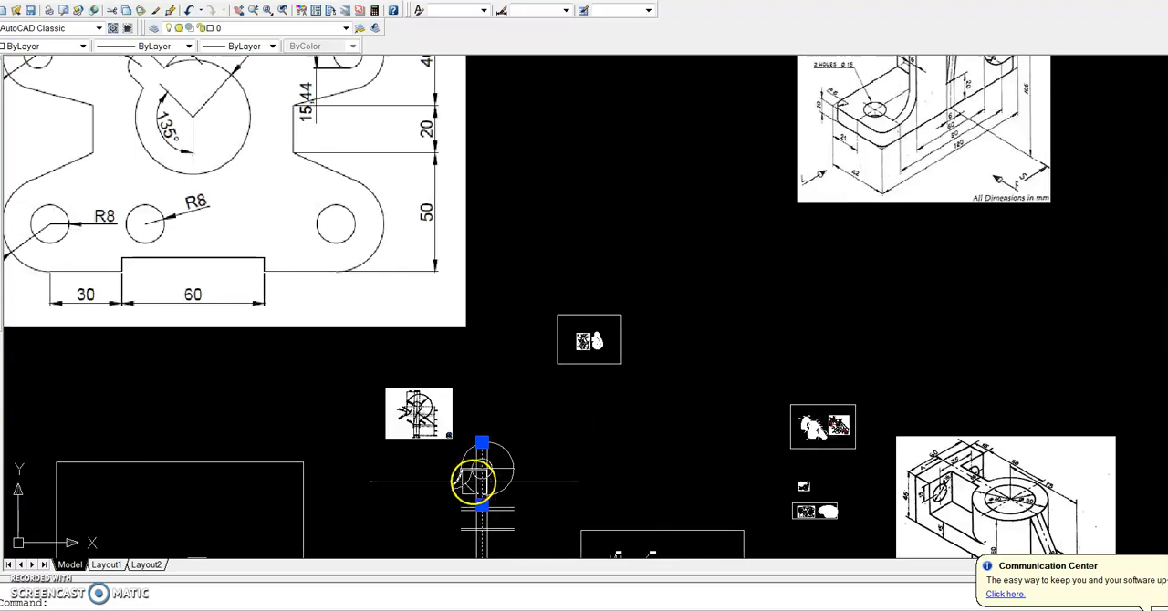
scroll(474, 483, up, 6)
scroll(480, 513, down, 5)
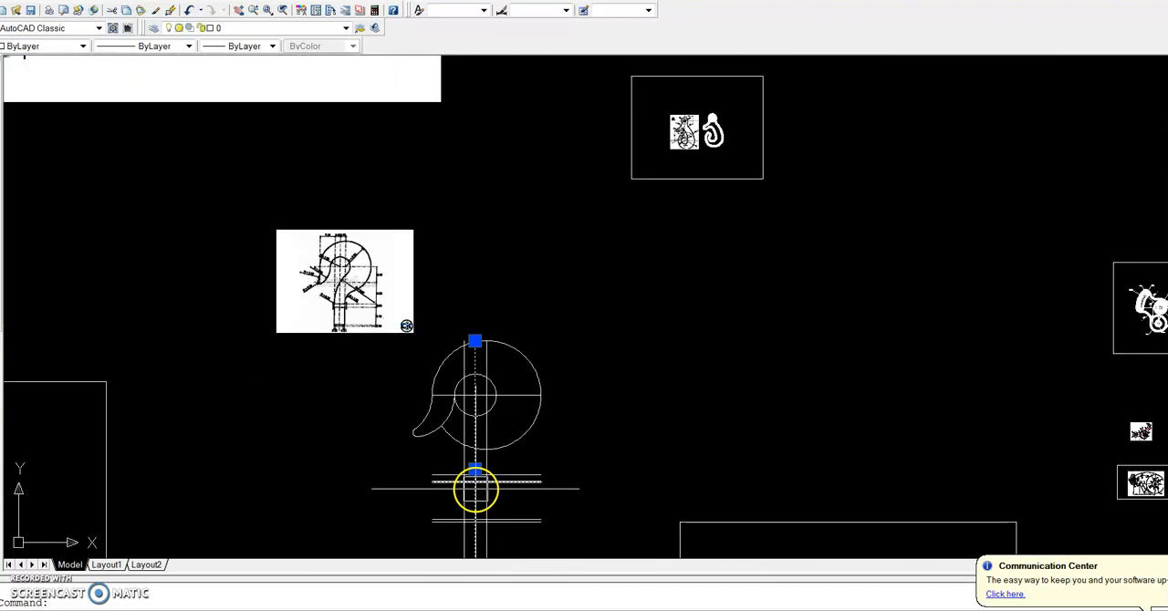
scroll(341, 313, up, 3)
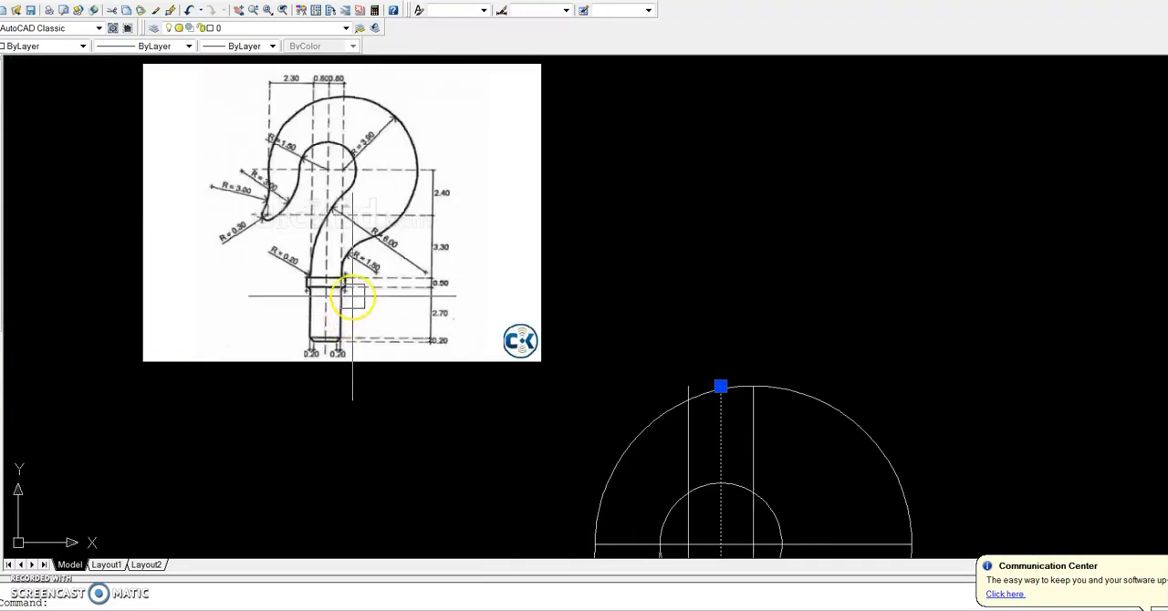
scroll(352, 294, down, 5)
scroll(495, 487, up, 6)
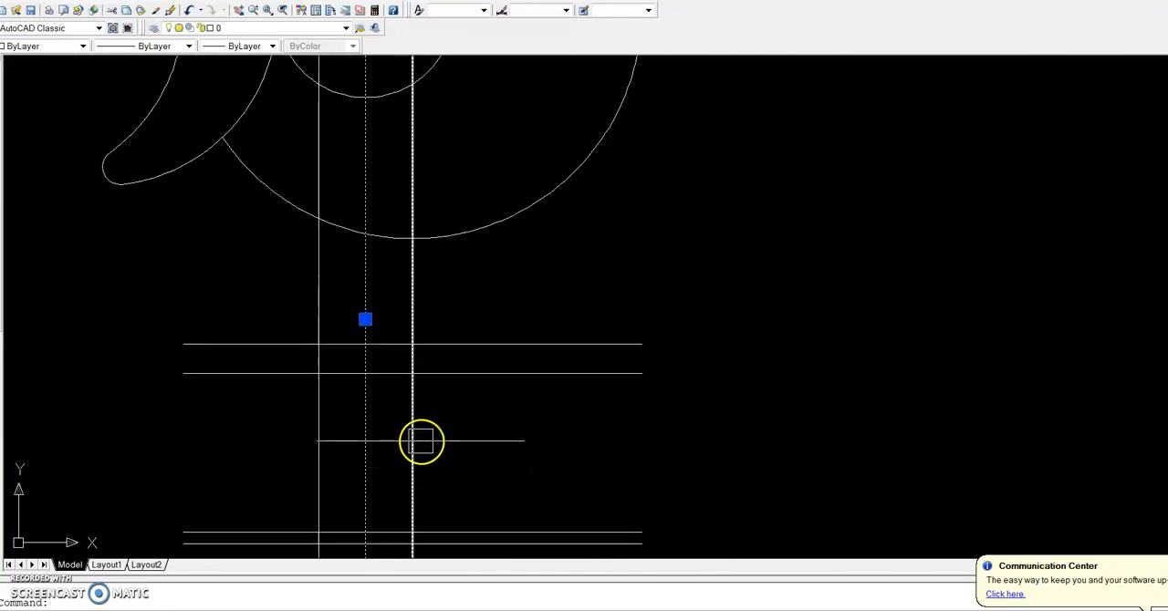
click(420, 442)
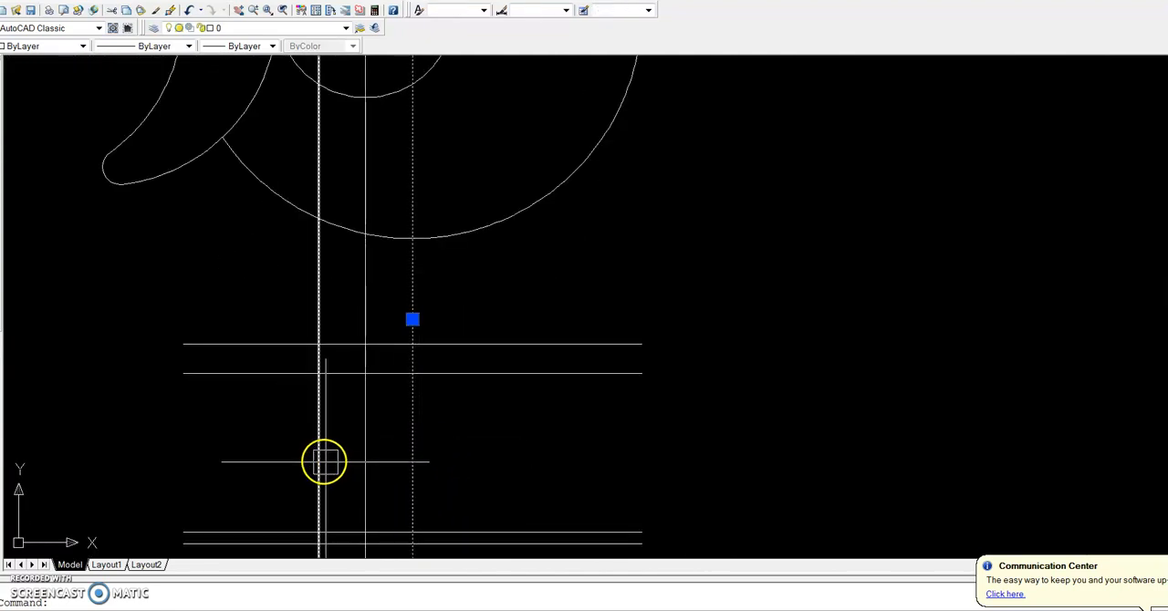
click(320, 461)
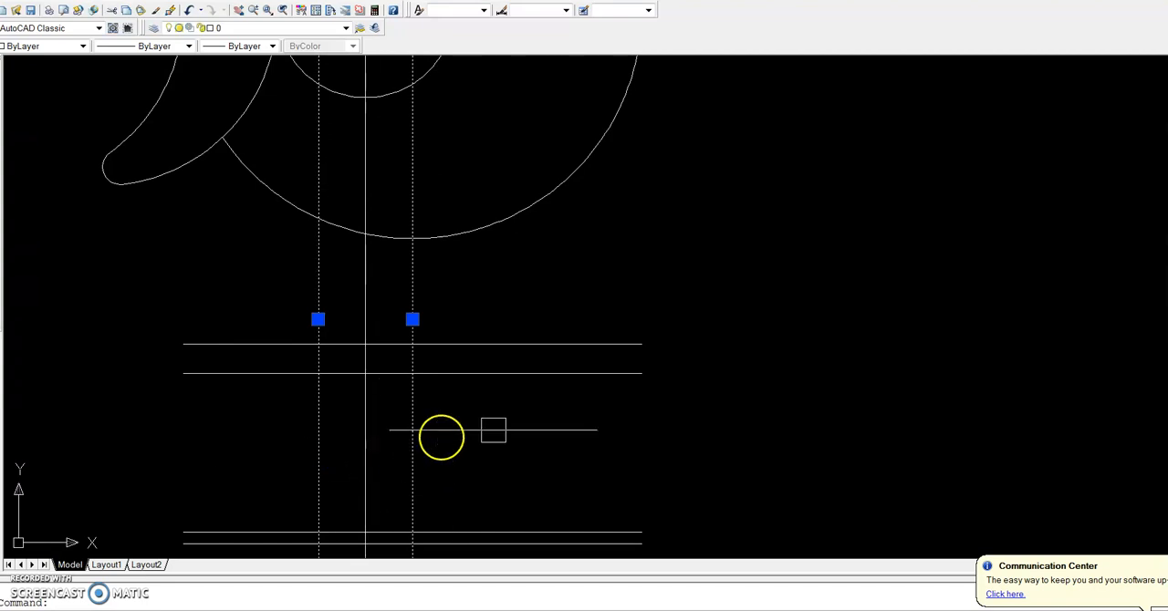
key(Escape)
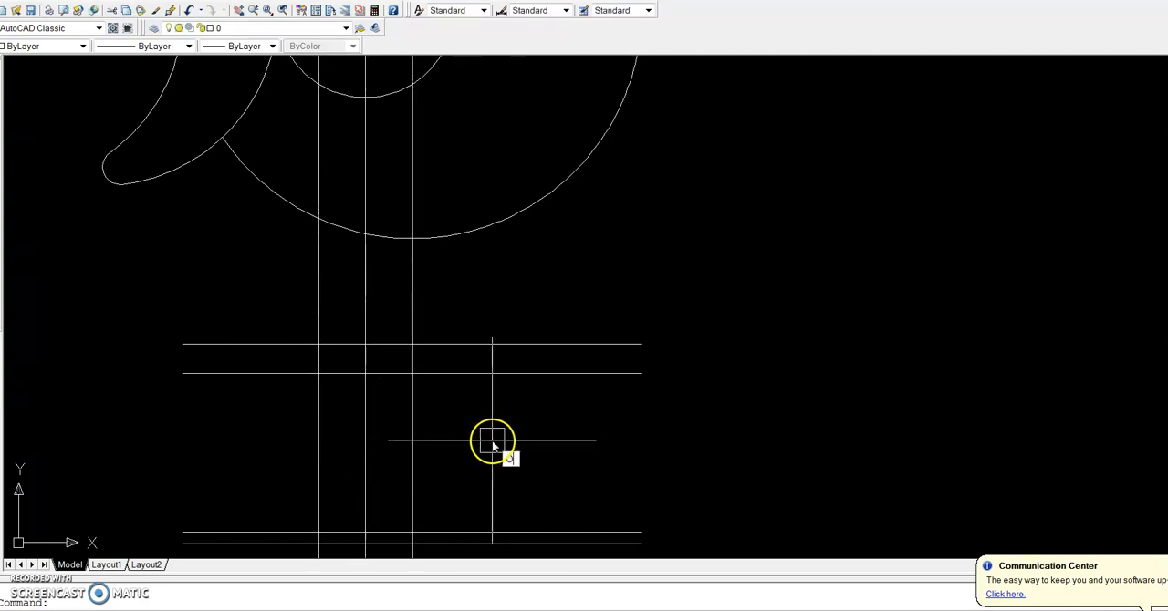
Offset the two shank side lines 20 outwards to mark the collar's sides
key(Return)
key(Return)
click(414, 423)
click(438, 405)
click(318, 417)
click(308, 422)
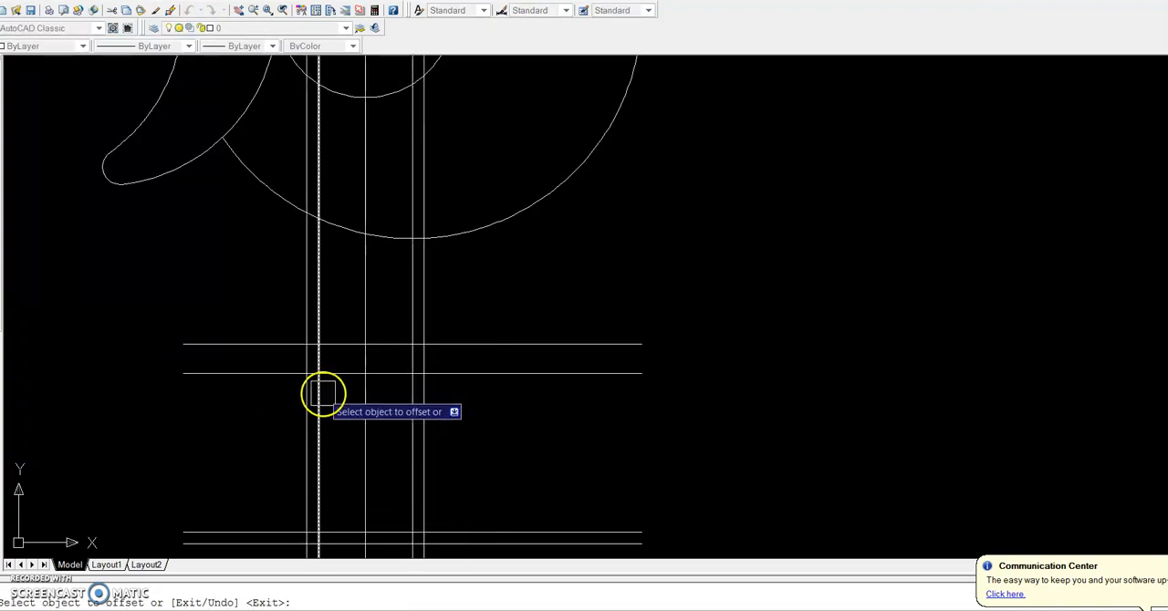
scroll(330, 396, down, 2)
scroll(329, 386, up, 3)
key(Return)
Trim both overhanging ends of the collar's upper and lower edge lines back to the outer vertical lines
scroll(276, 358, up, 3)
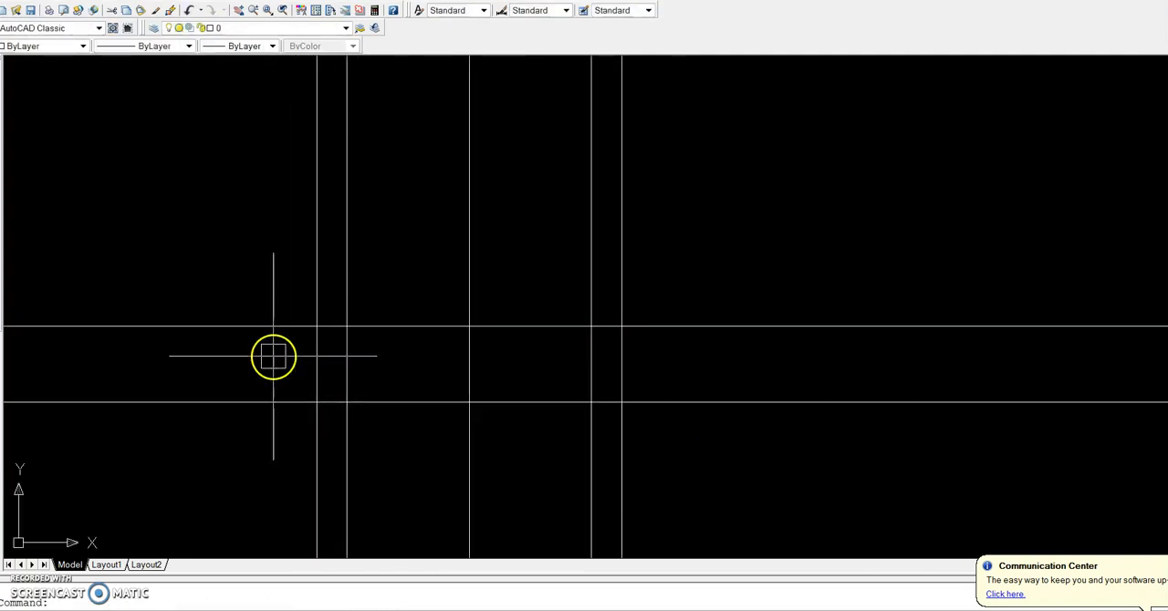
scroll(277, 378, down, 2)
key(Return)
key(Return)
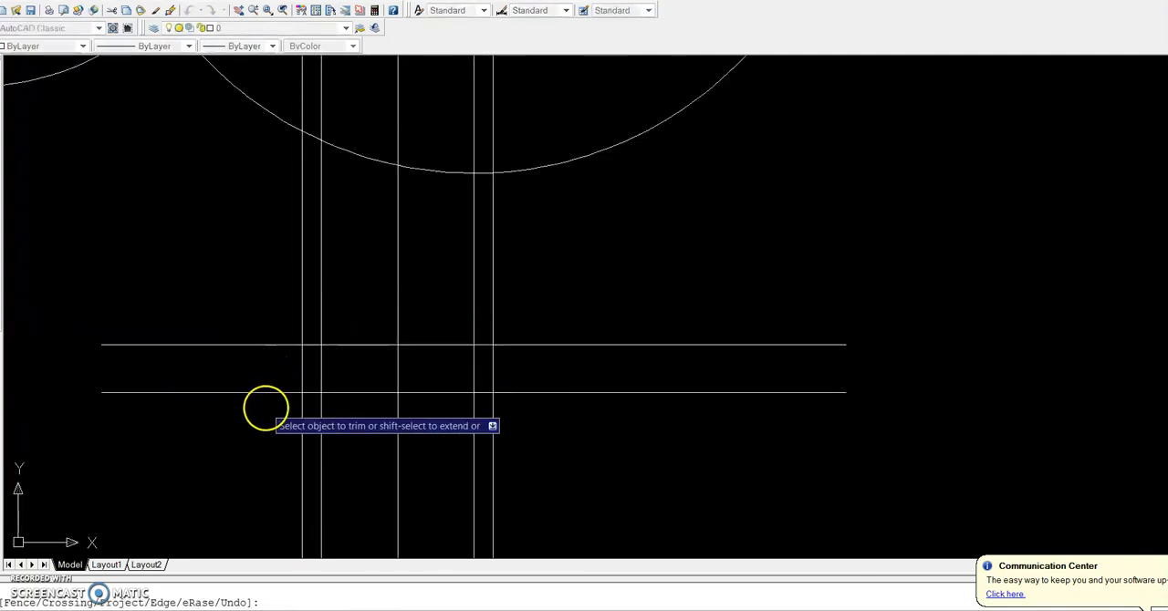
key(Escape)
text(TR)
key(Return)
key(Return)
click(259, 431)
click(221, 352)
click(578, 443)
click(535, 337)
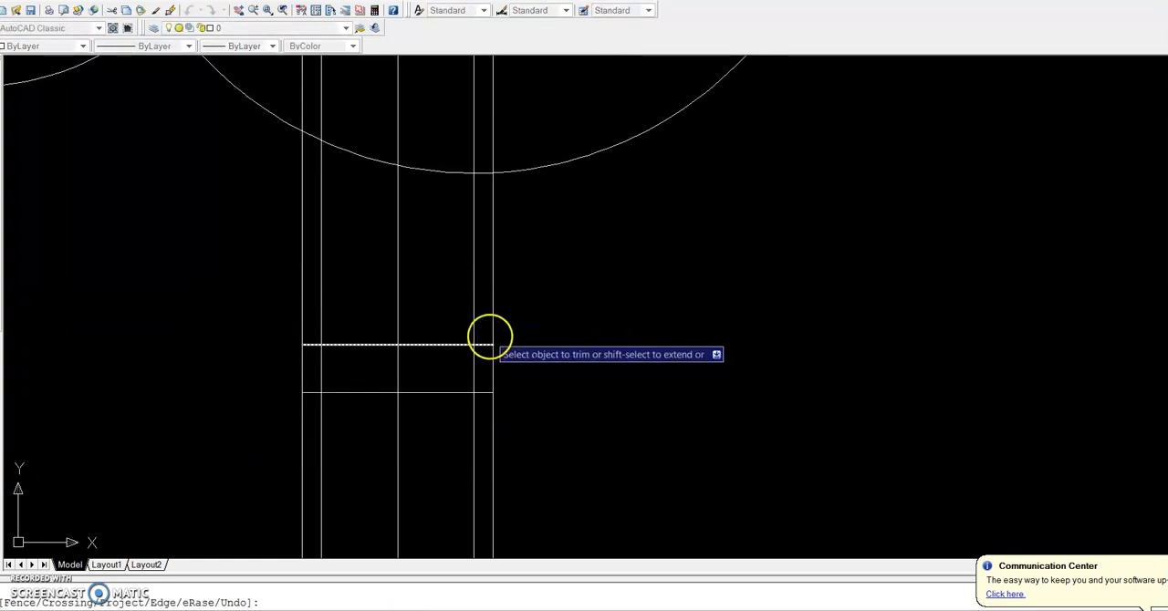
Trim the two outer vertical lines between the large arc and the collar and between the collar and the shank's end lines
click(497, 312)
click(497, 417)
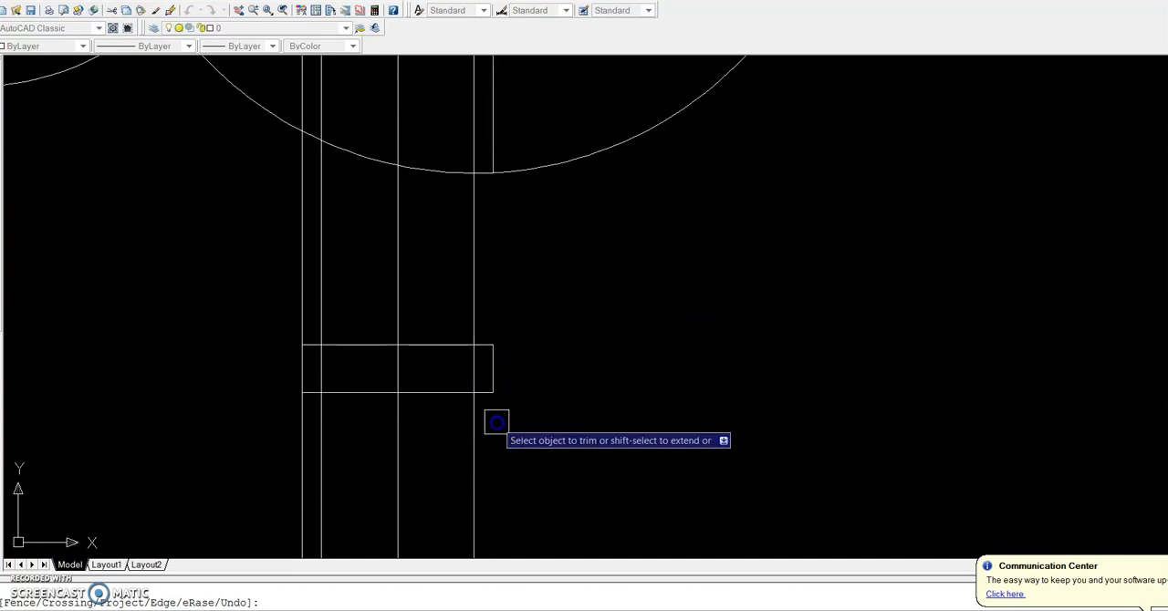
scroll(496, 420, down, 5)
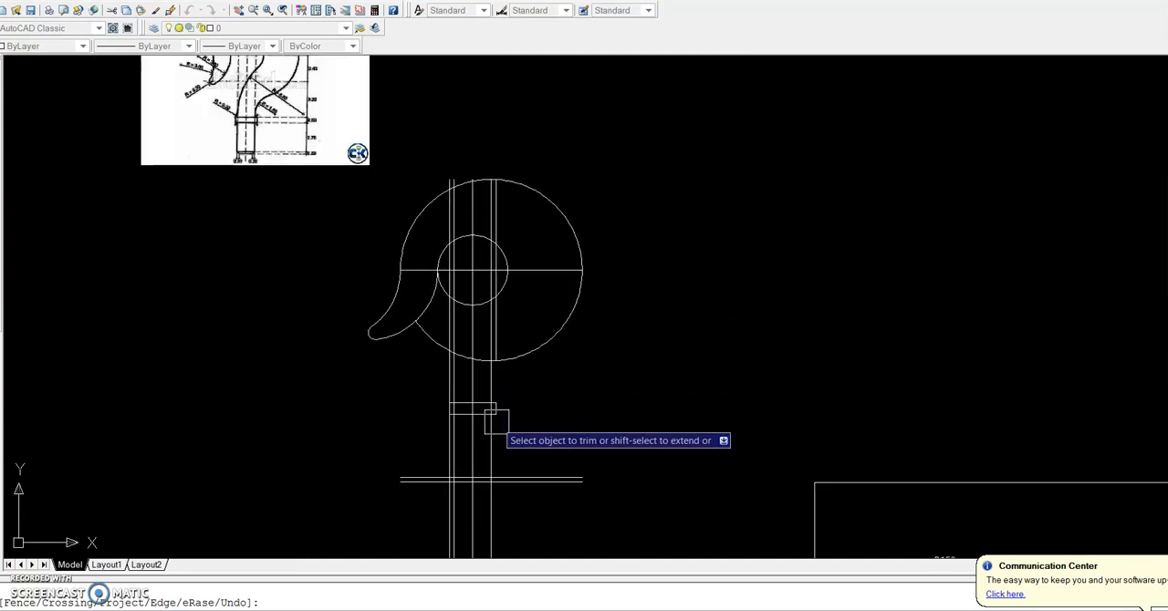
scroll(496, 419, up, 6)
scroll(495, 429, down, 4)
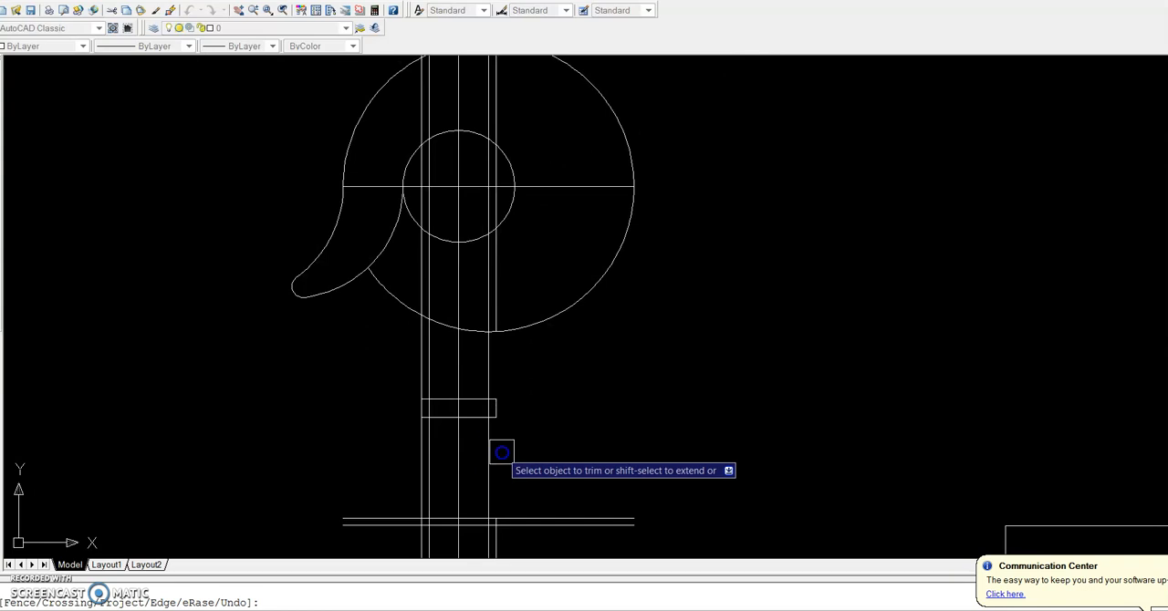
click(420, 447)
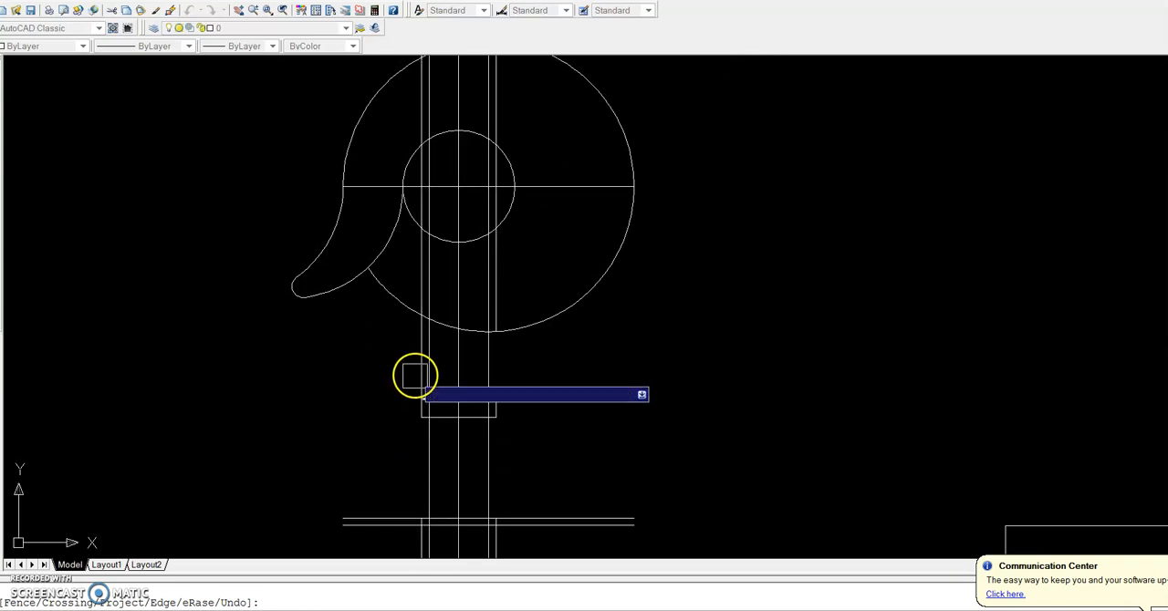
Trim the outer vertical lines below the shank's bottom end and the overhanging ends of the two horizontal shank end lines
scroll(442, 409, down, 2)
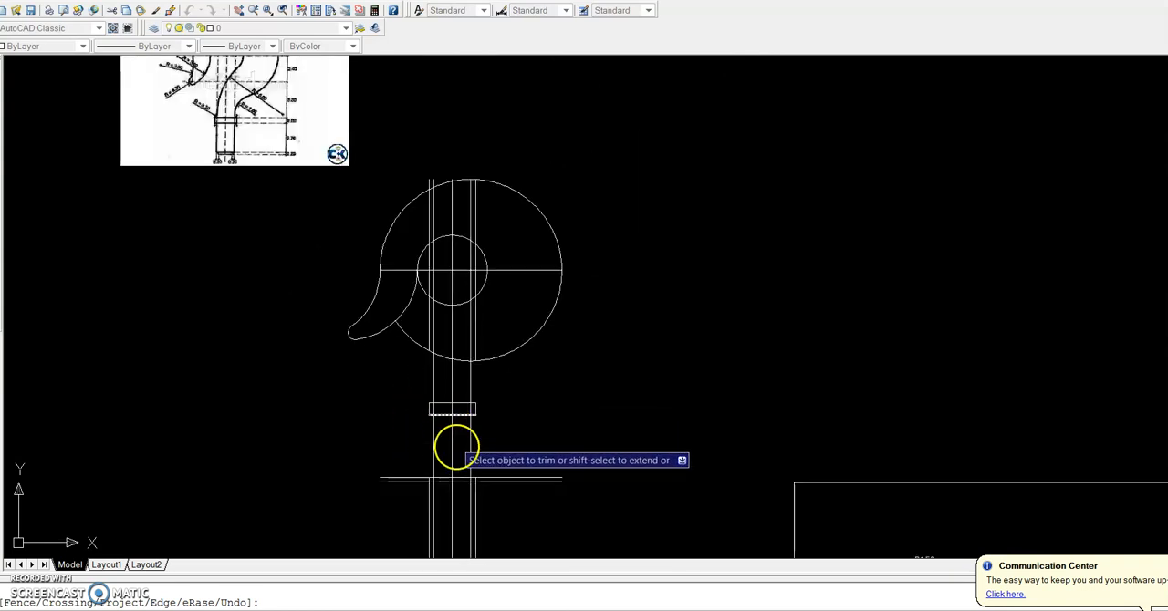
scroll(476, 513, up, 3)
click(475, 510)
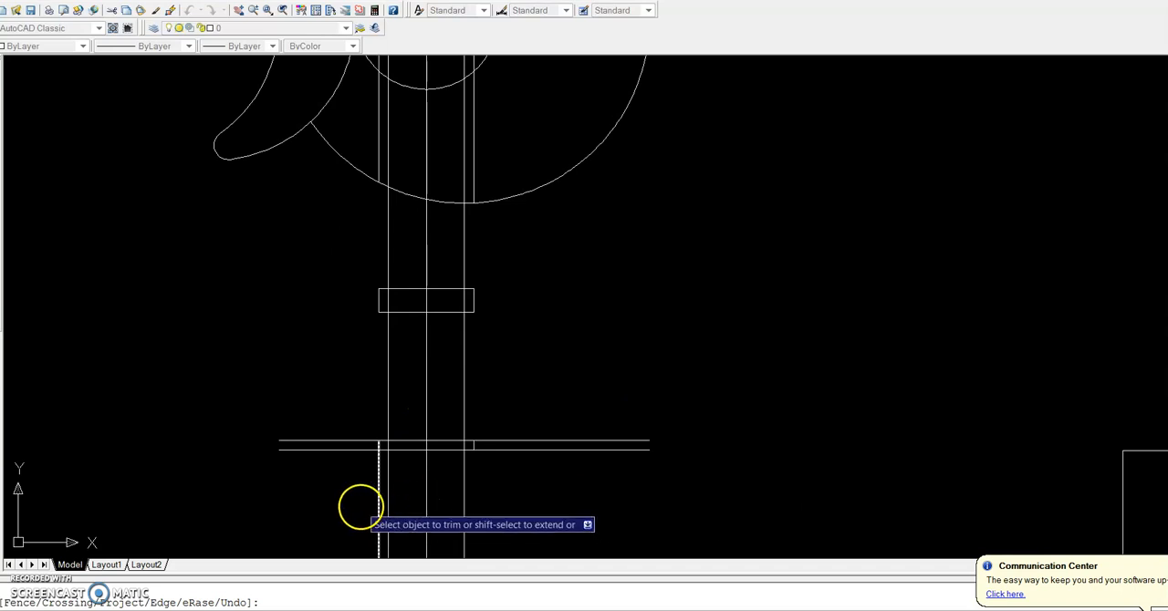
click(368, 506)
click(330, 445)
click(544, 445)
scroll(532, 435, down, 3)
scroll(519, 396, up, 1)
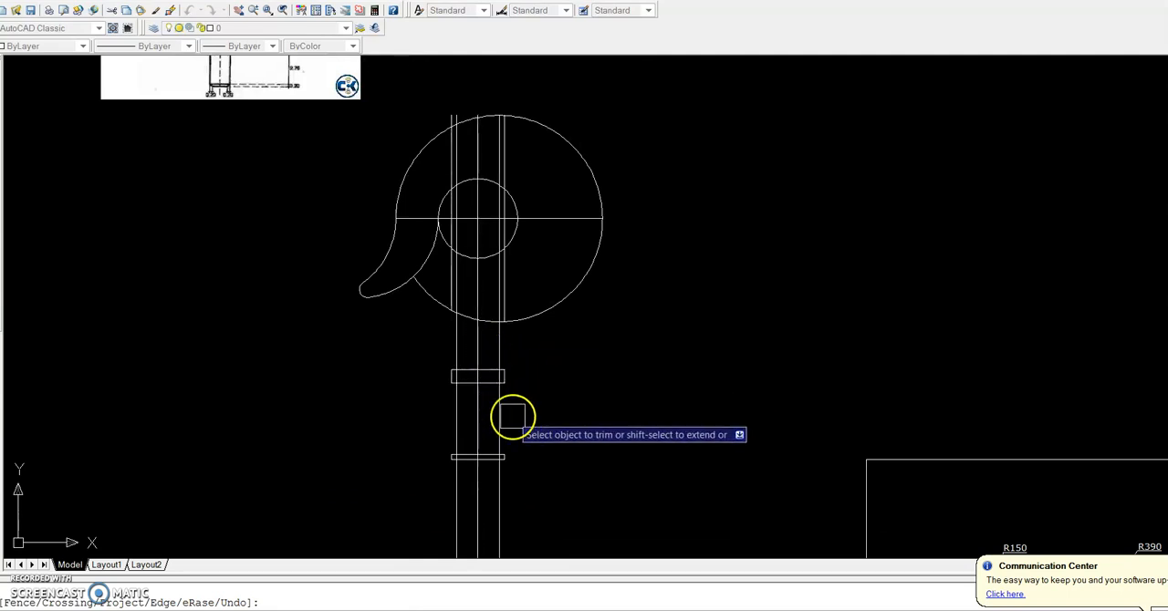
End trimming and move the reference image down beside the hook drawing
scroll(511, 416, down, 2)
key(Escape)
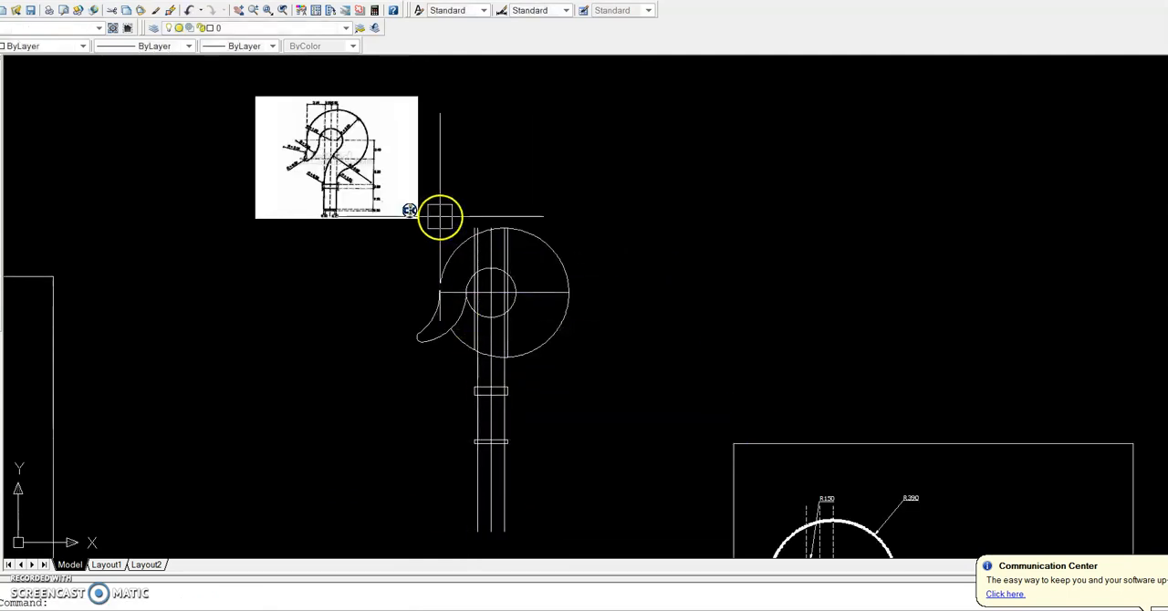
click(417, 217)
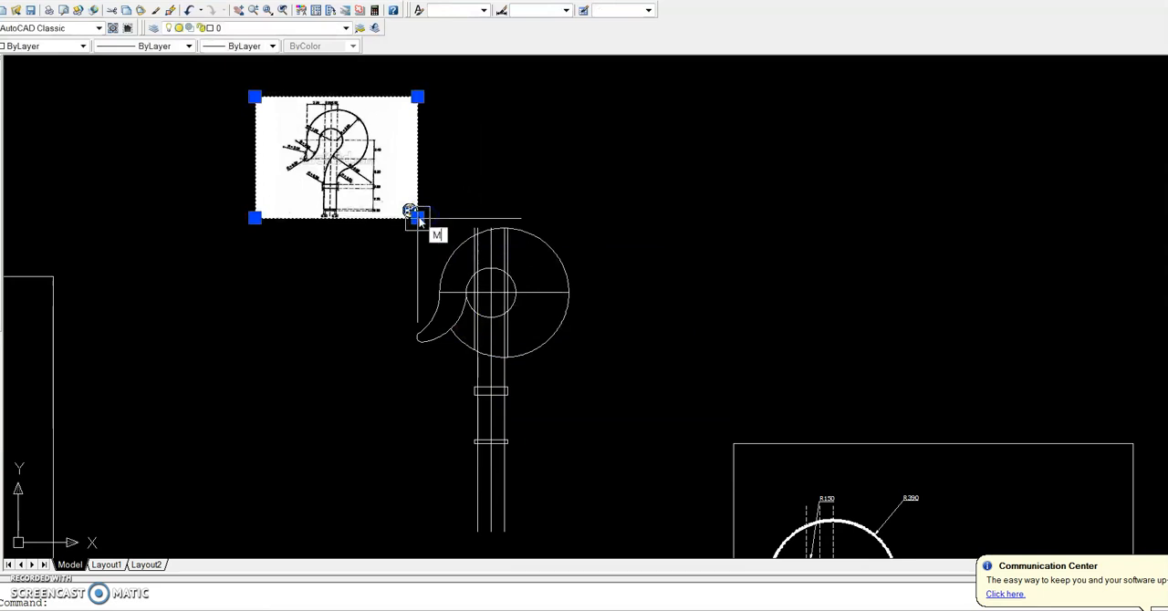
text(M)
key(Return)
click(416, 215)
click(370, 406)
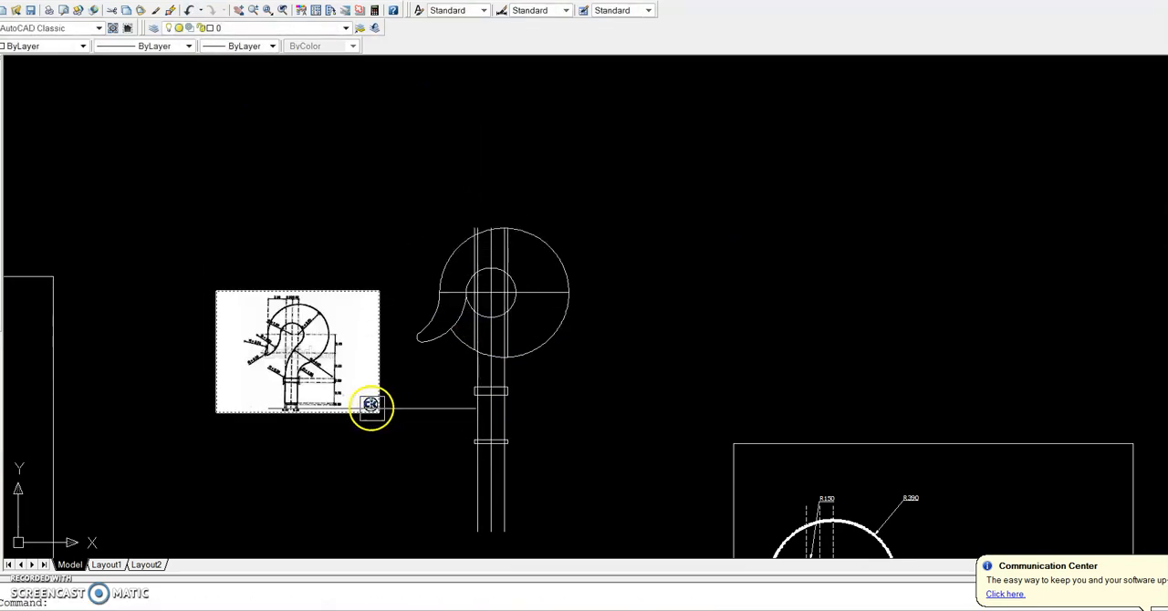
scroll(371, 406, up, 5)
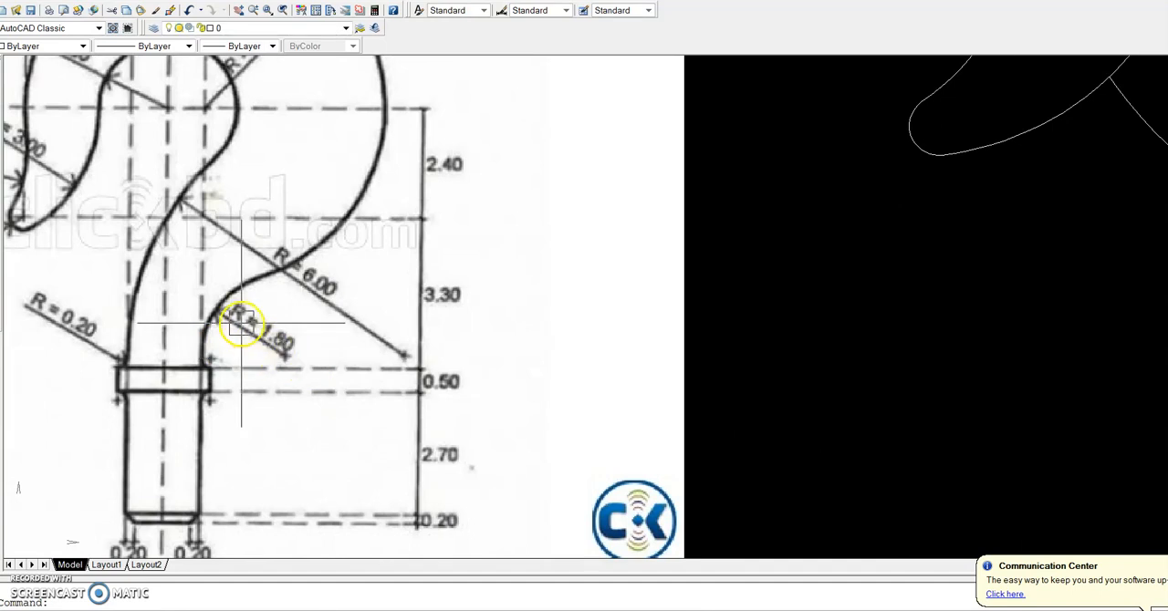
scroll(280, 291, down, 4)
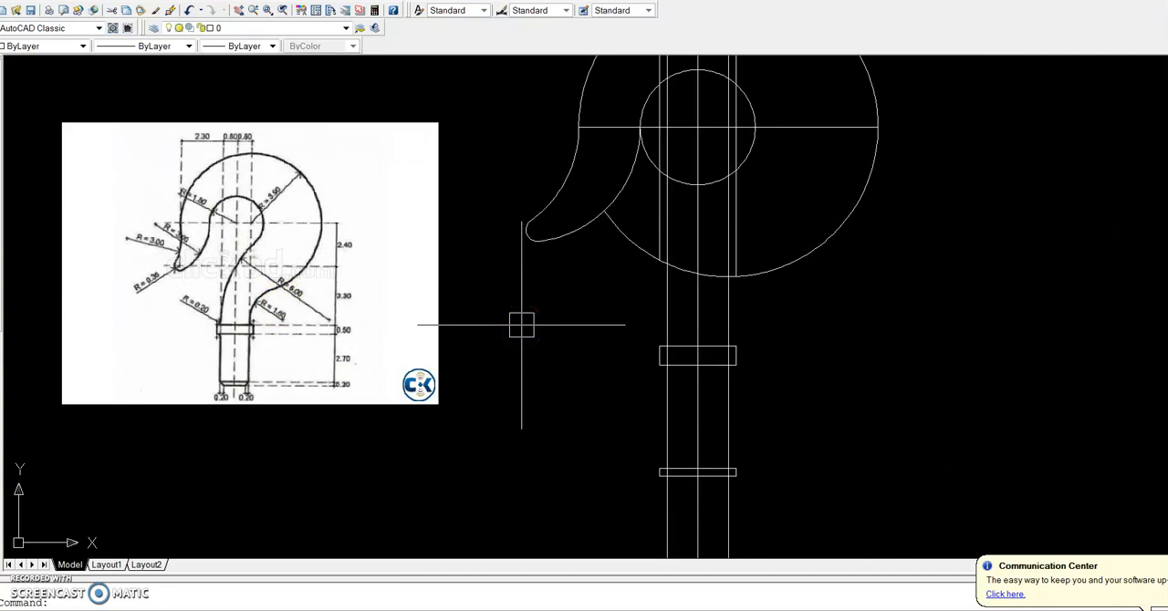
key(Return)
text(r)
key(Return)
key(Return)
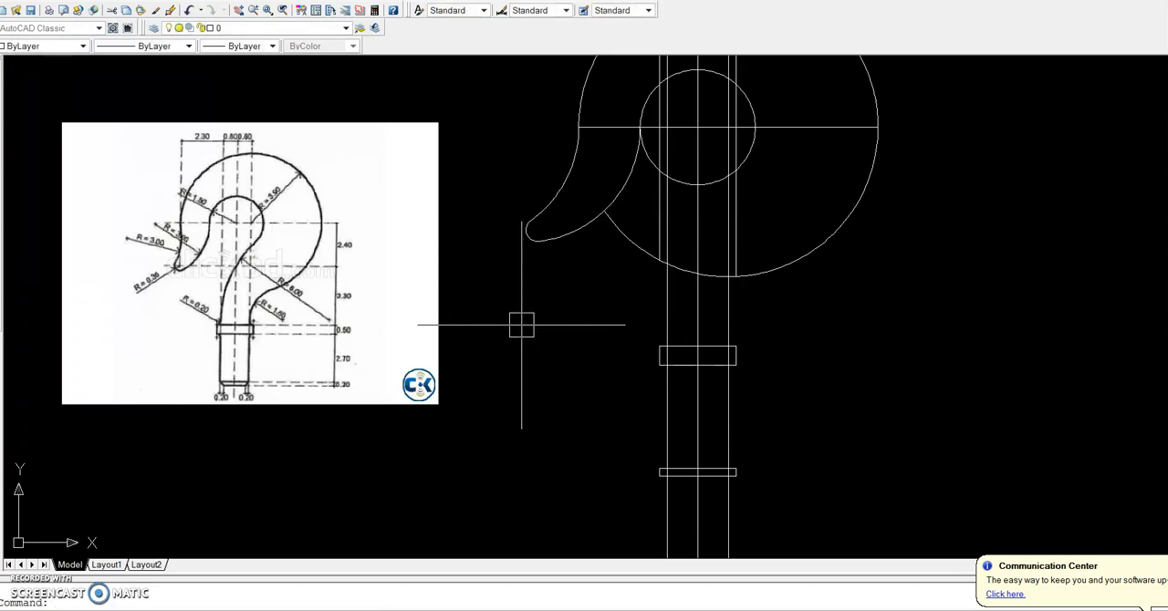
key(Return)
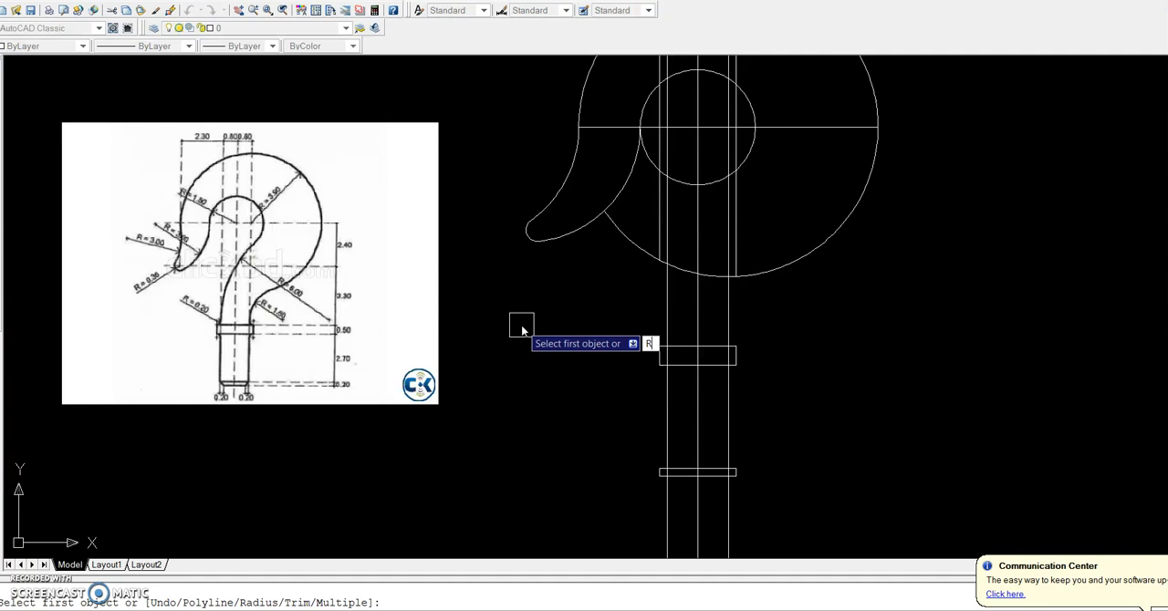
key(Escape)
Fillet the large outer arc to the shank's right side line above the collar with radius 180
text(F)
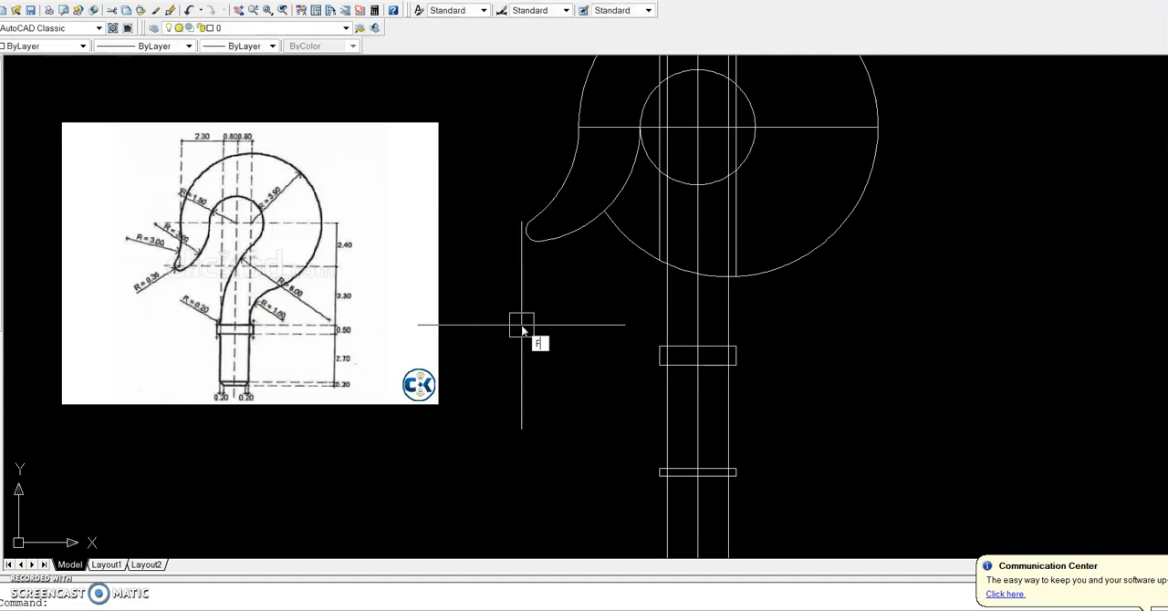
key(Return)
text(R)
key(Return)
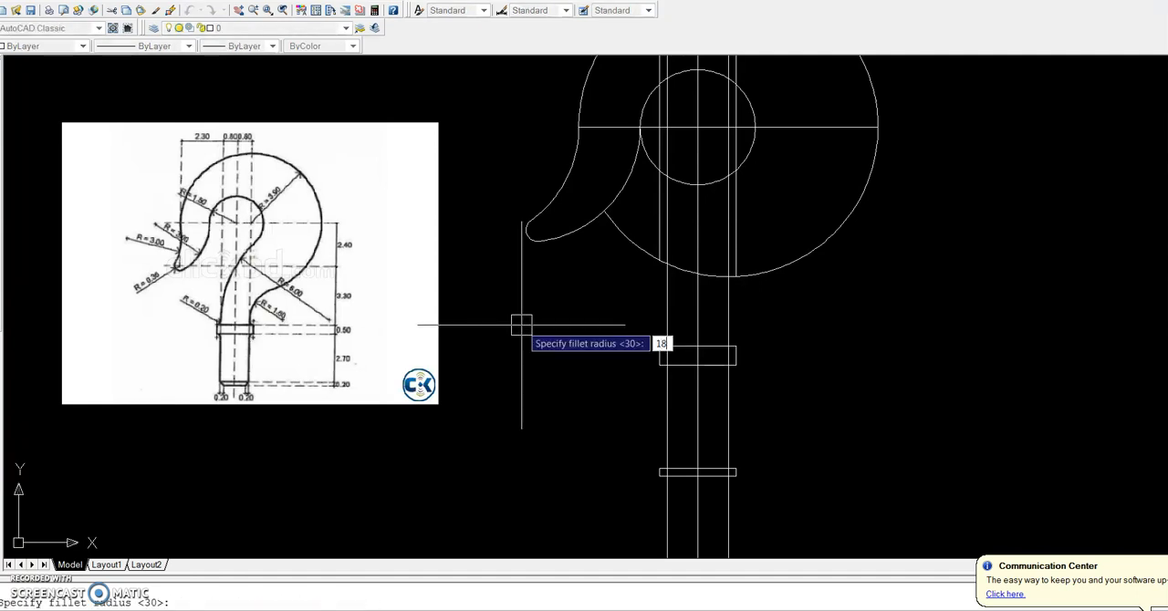
text(18)
key(Return)
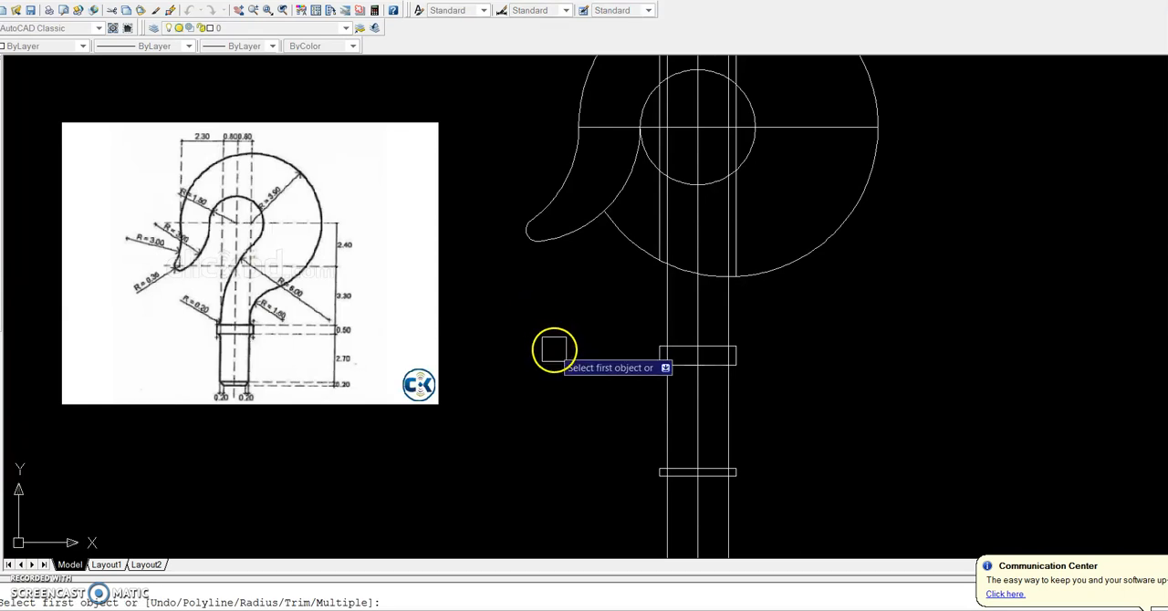
scroll(724, 346, up, 3)
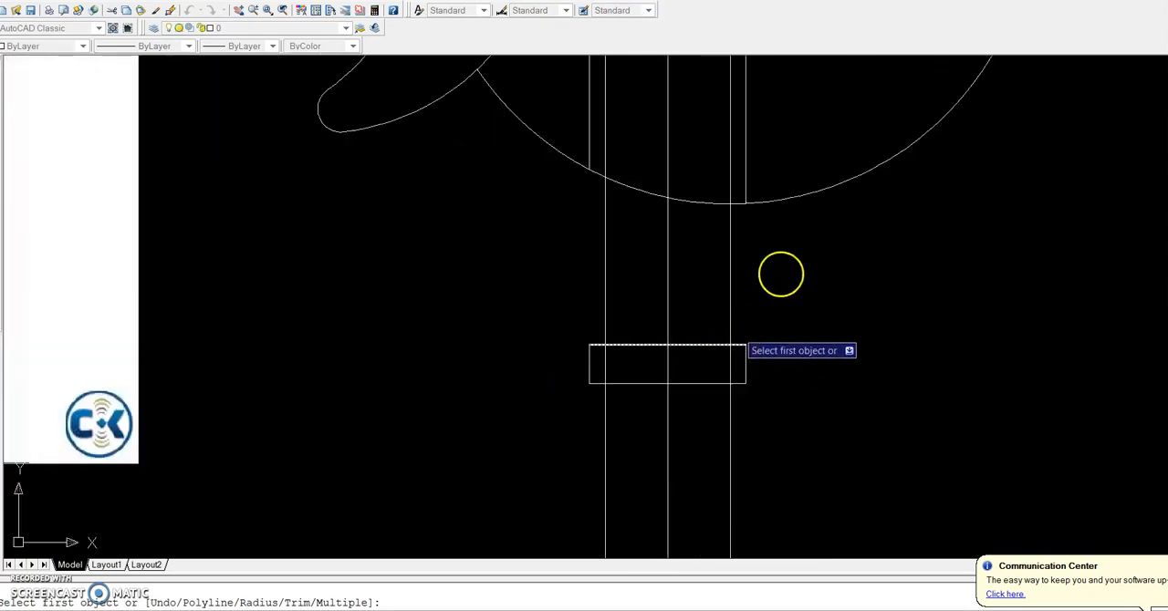
click(853, 176)
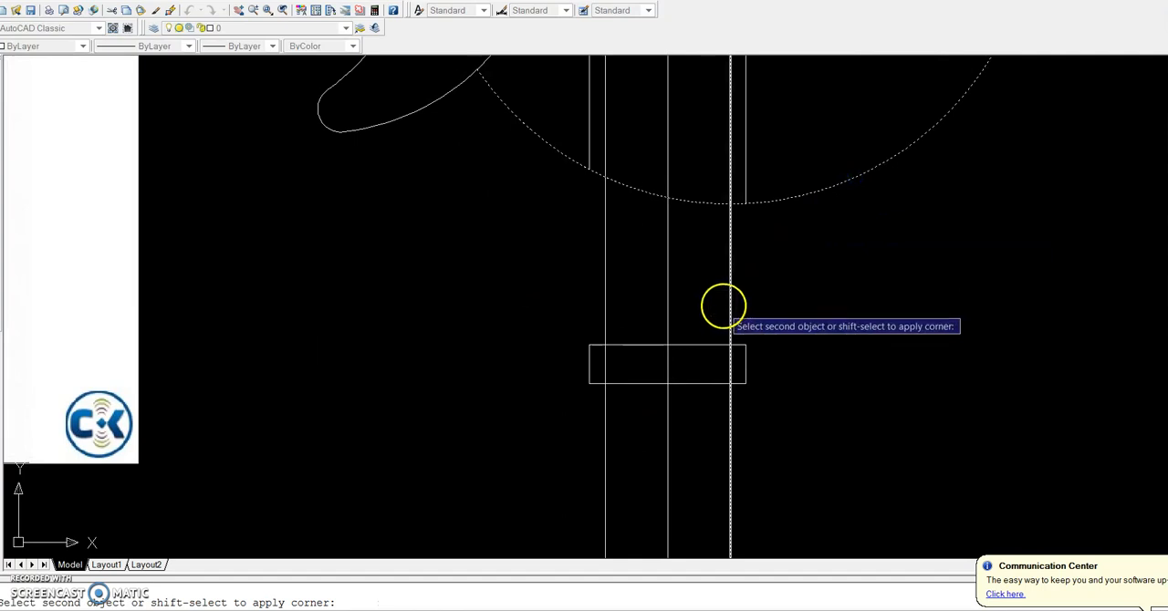
click(728, 304)
scroll(803, 335, down, 4)
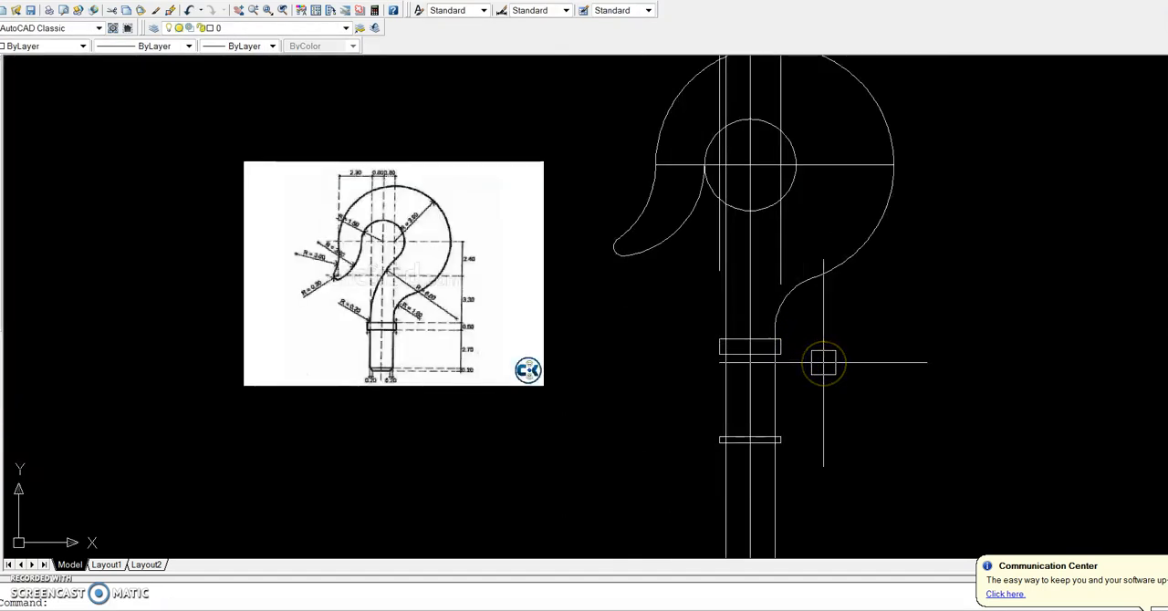
Fillet the inner circle's lower right side to the shank's left side line with radius 600
click(839, 369)
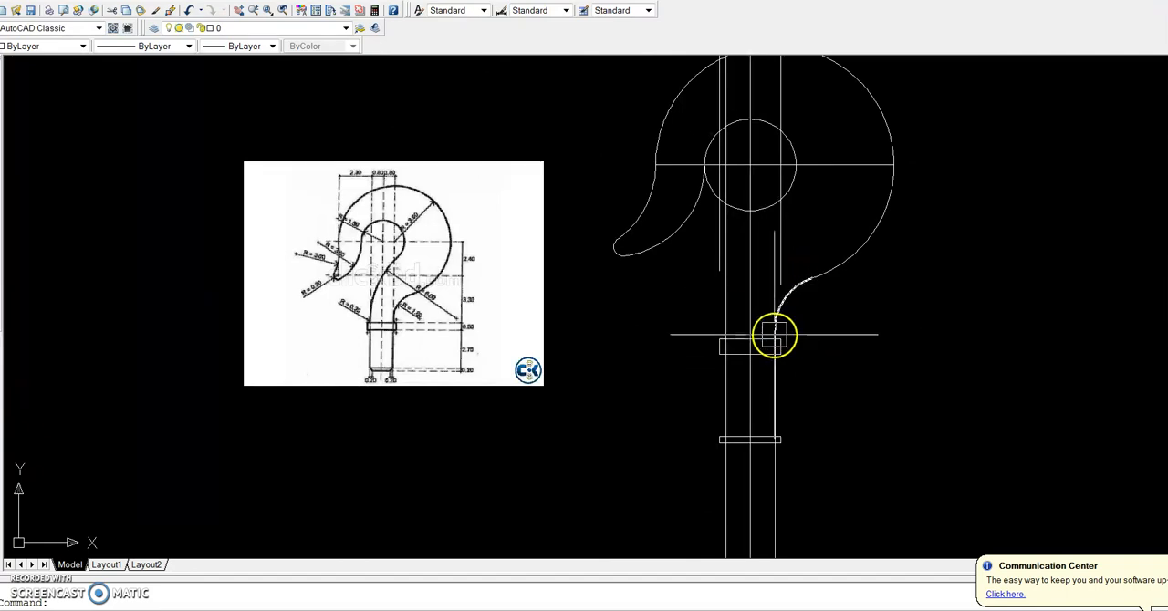
scroll(369, 307, up, 3)
scroll(379, 310, up, 2)
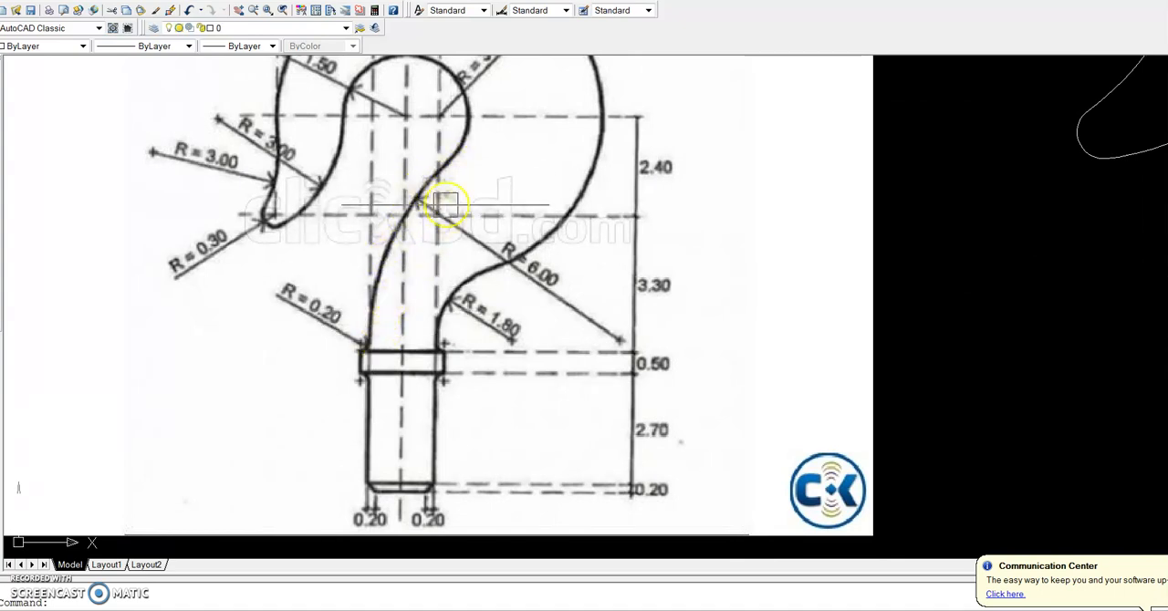
scroll(404, 285, down, 3)
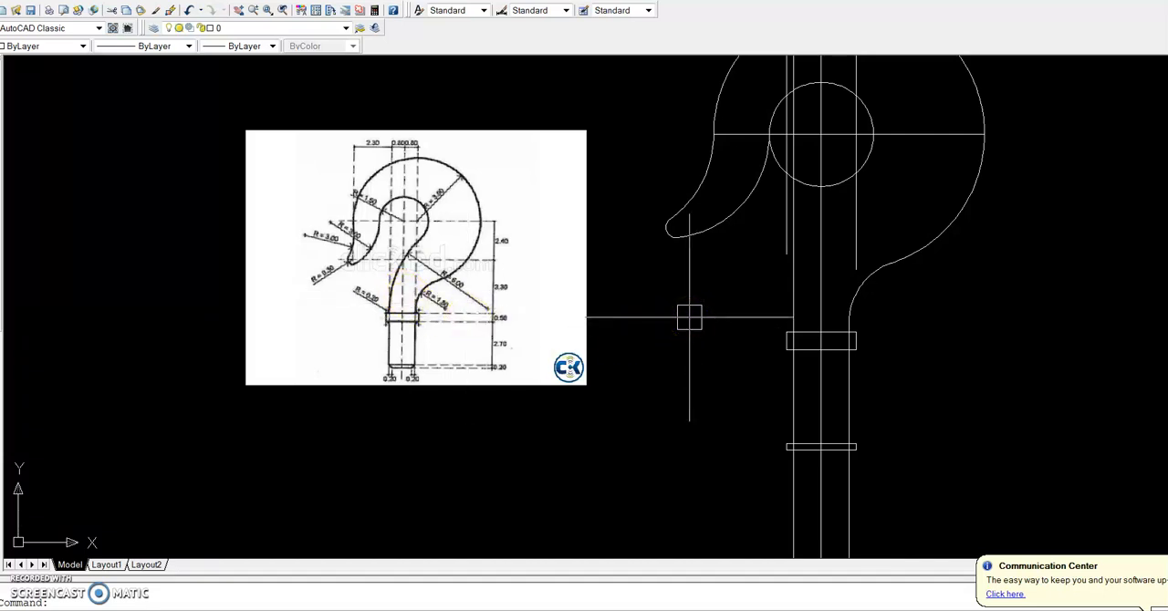
key(Return)
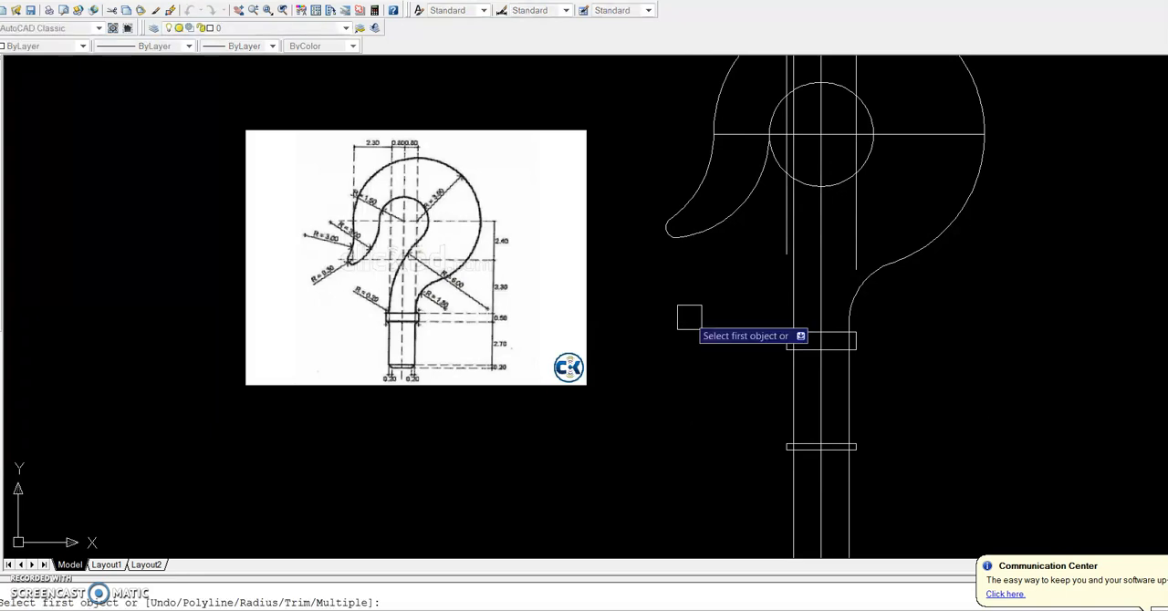
text(R)
key(Return)
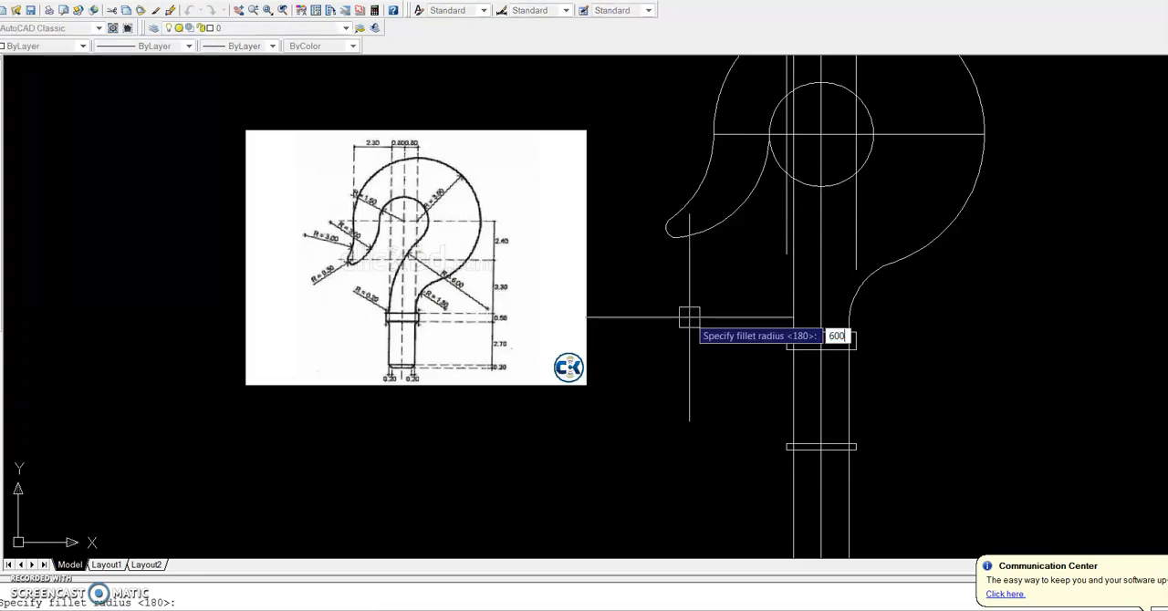
key(Return)
scroll(880, 187, up, 2)
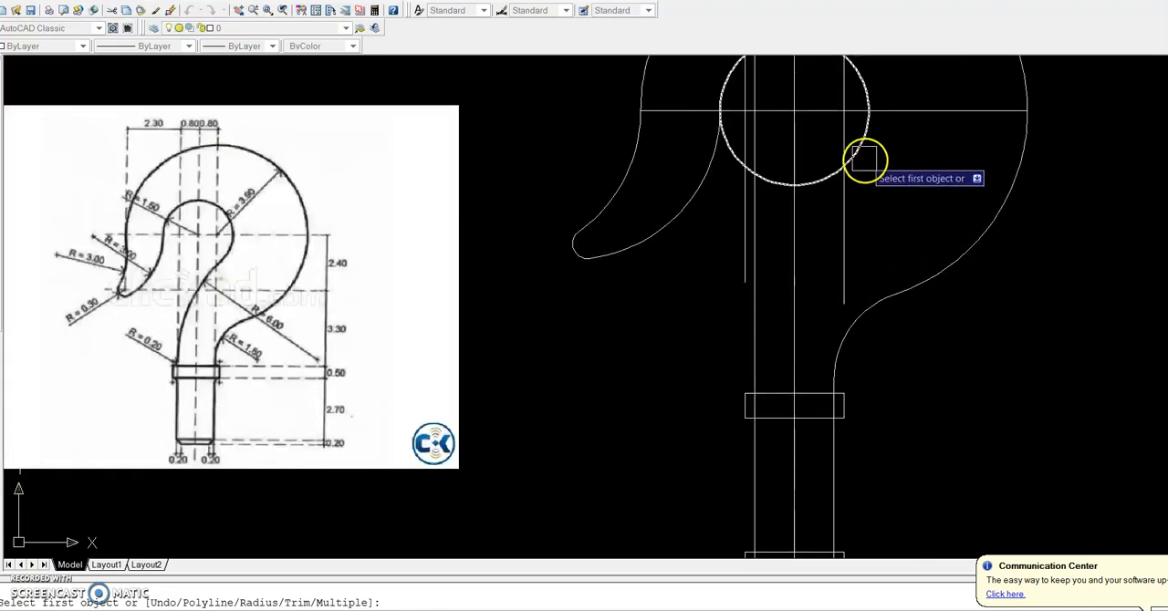
click(861, 153)
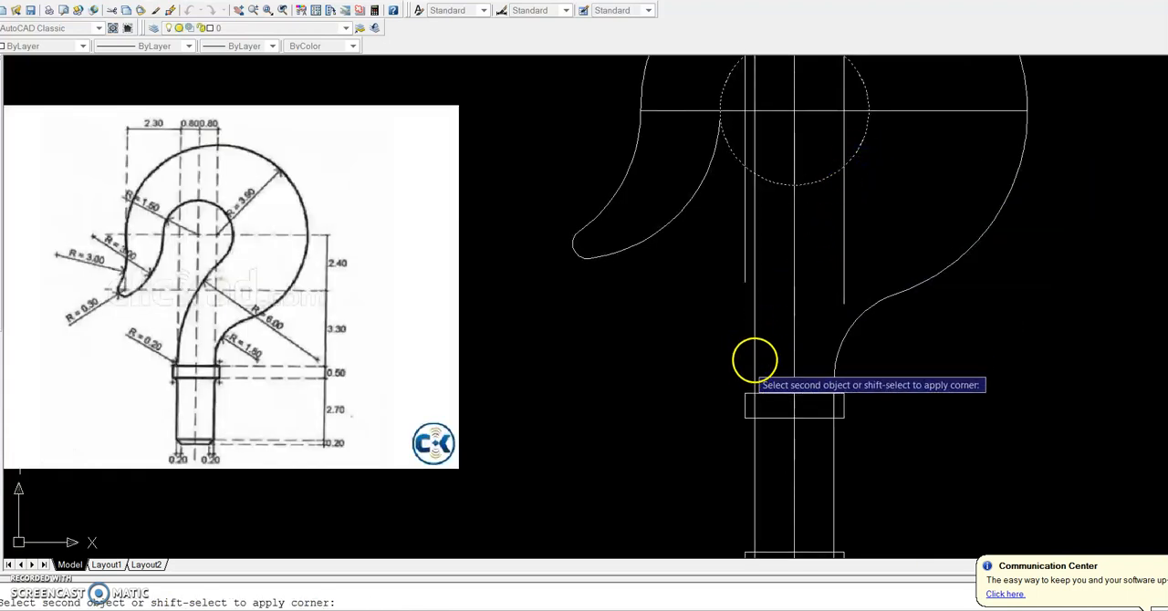
click(758, 347)
scroll(932, 429, down, 4)
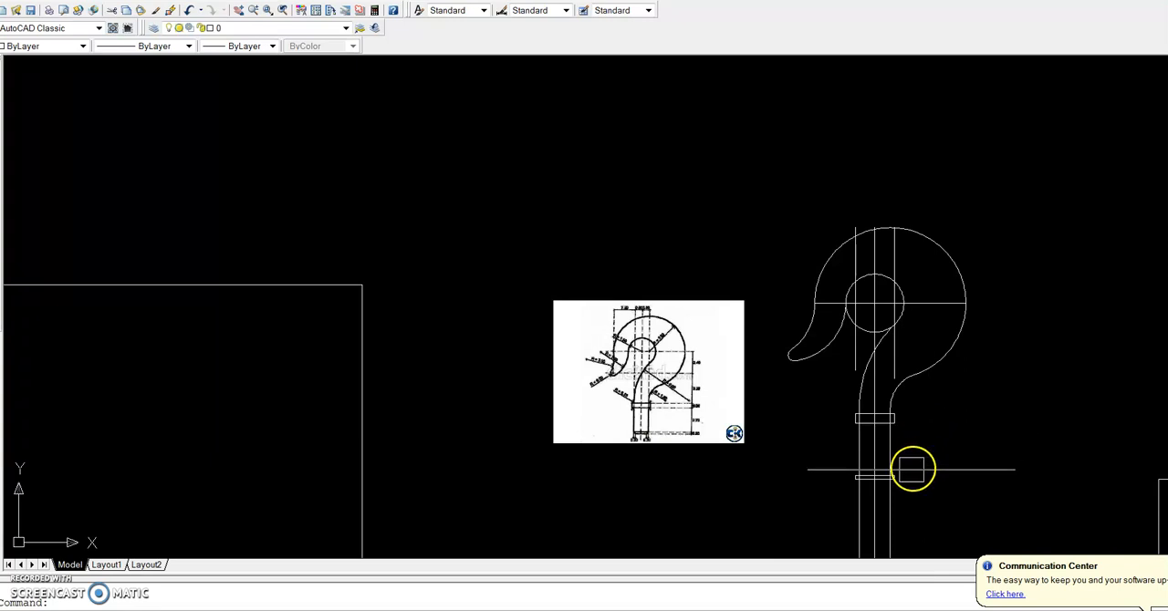
Trim the shank's side lines and centre line below the lower horizontal end line
scroll(904, 483, up, 3)
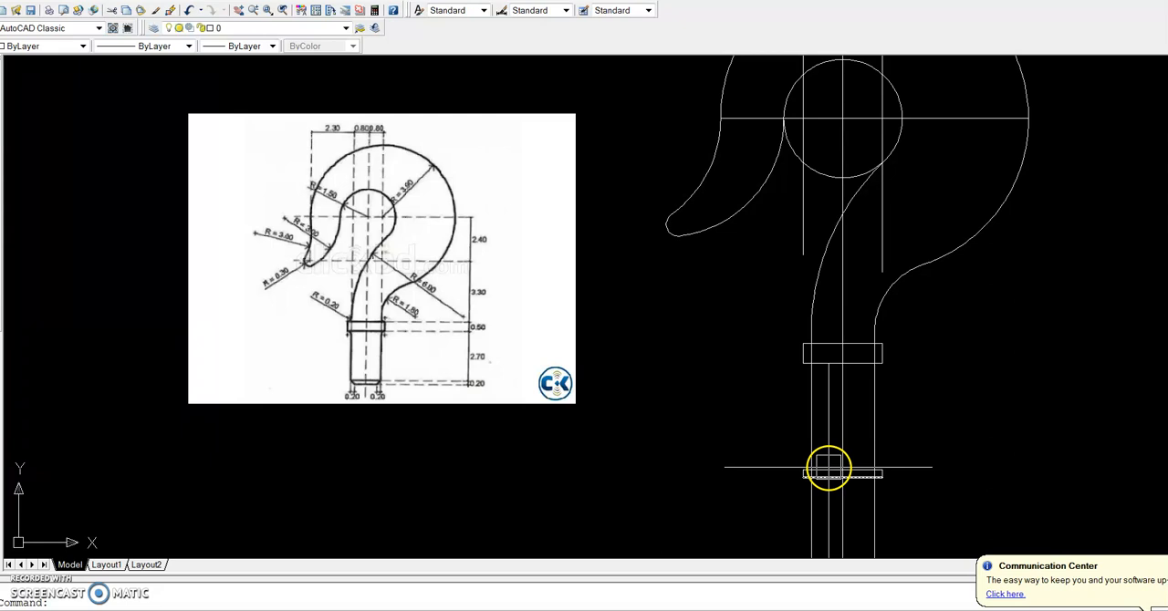
scroll(827, 468, up, 2)
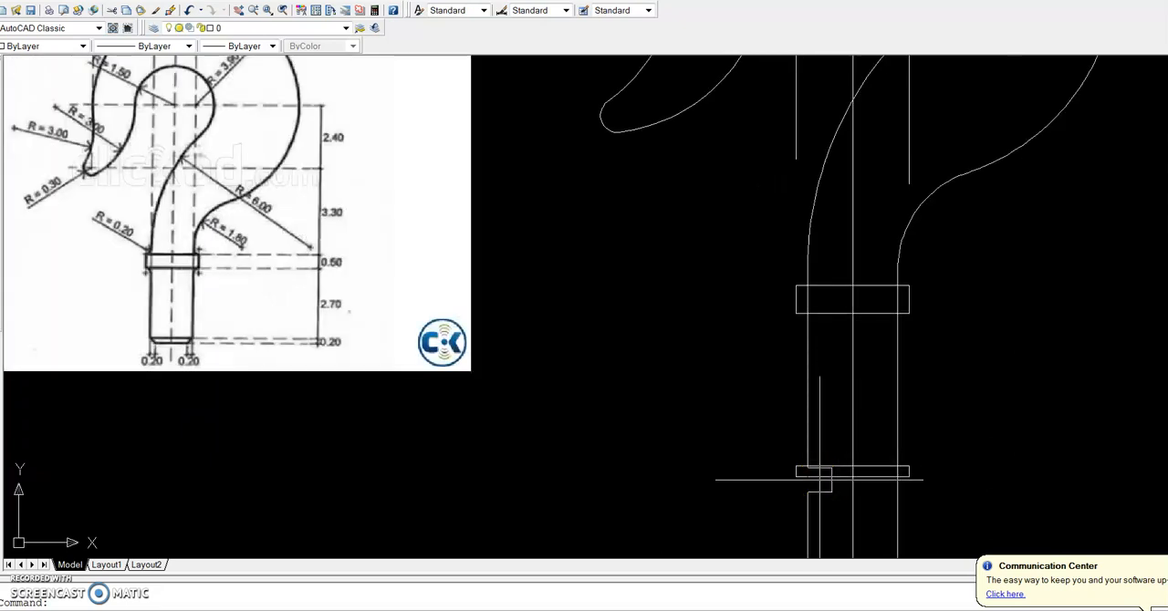
scroll(824, 489, down, 2)
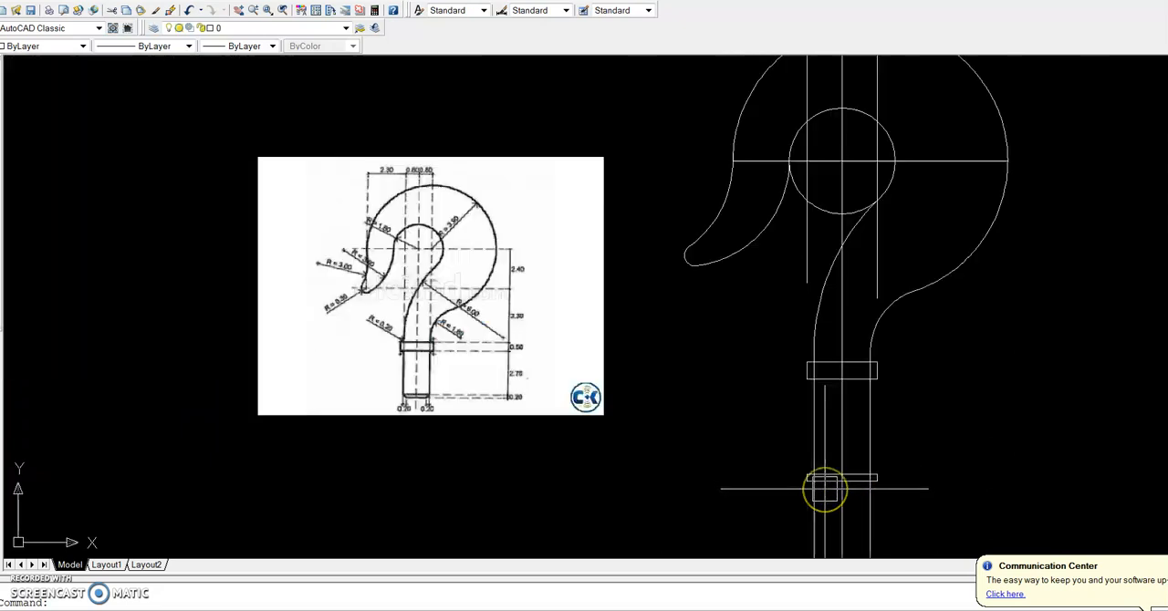
key(Return)
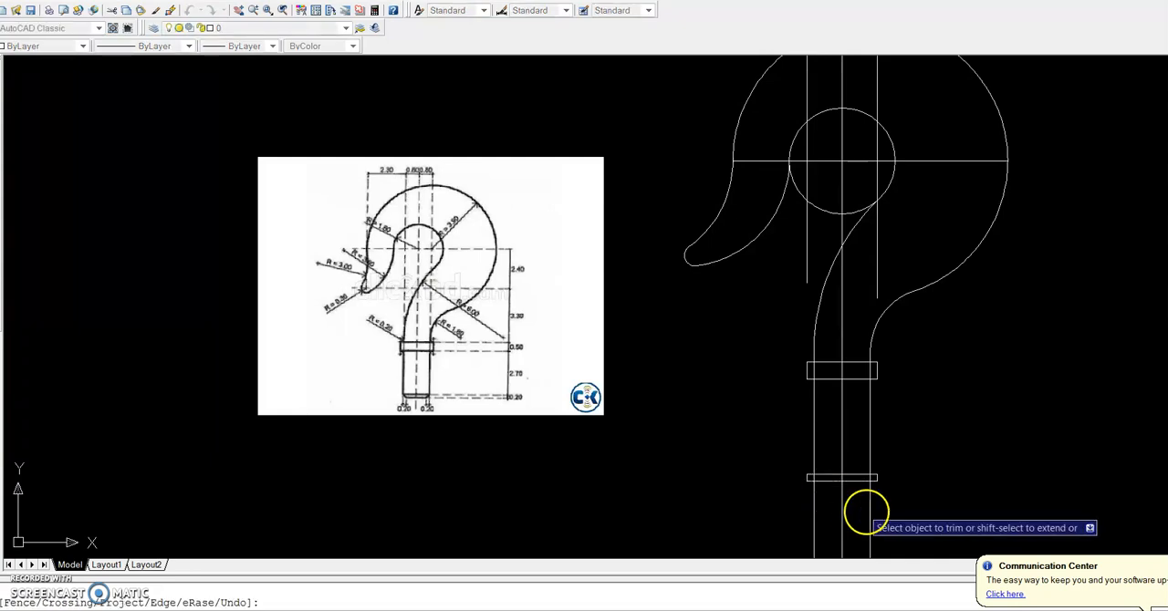
click(909, 526)
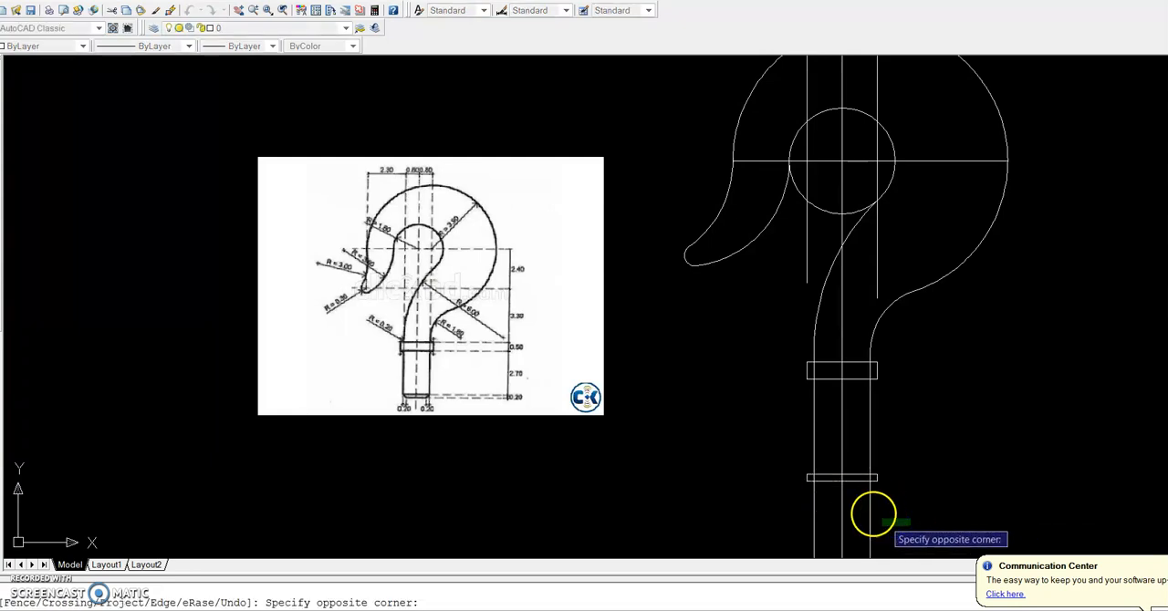
click(782, 493)
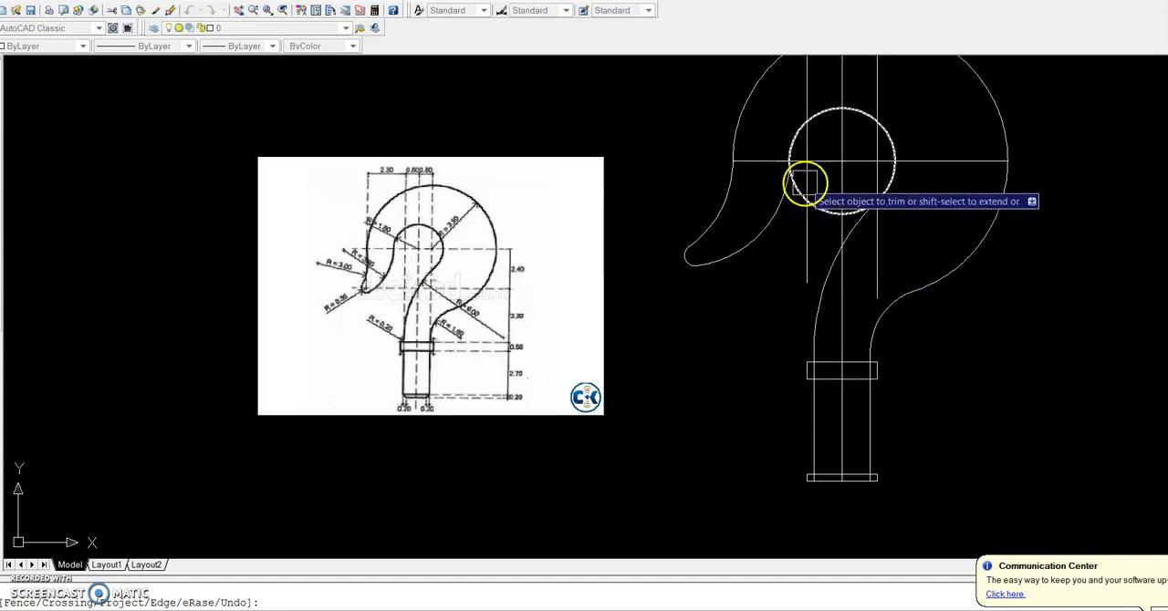
Trim away the inner circle's lower arc between the hook tip's inner curve and the radius 600 fillet
scroll(803, 185, up, 3)
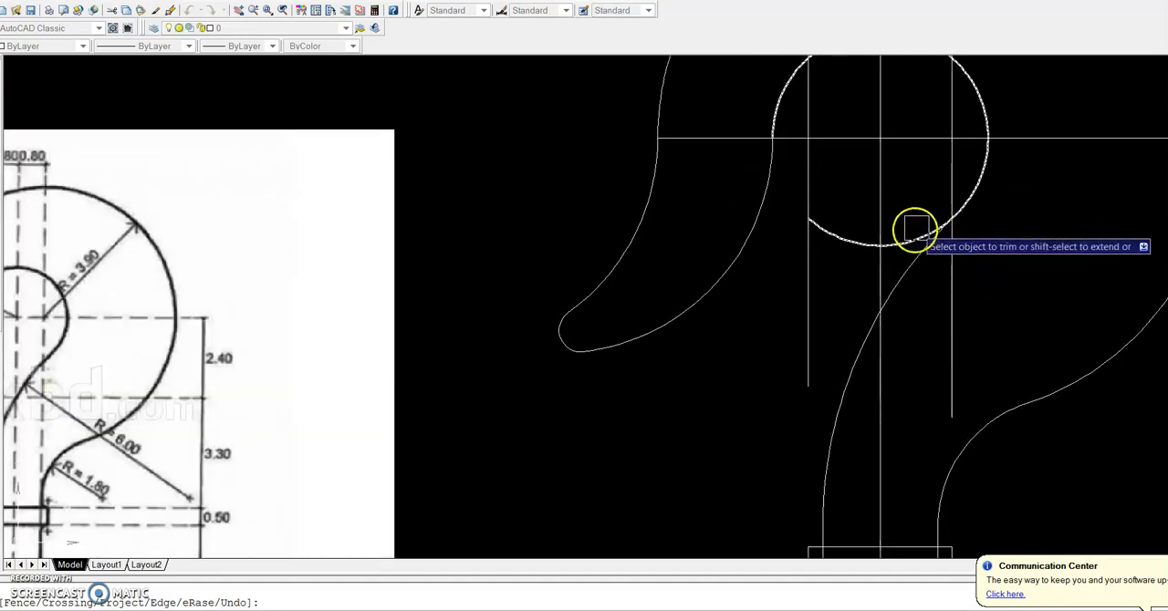
scroll(894, 242, down, 2)
scroll(899, 274, down, 3)
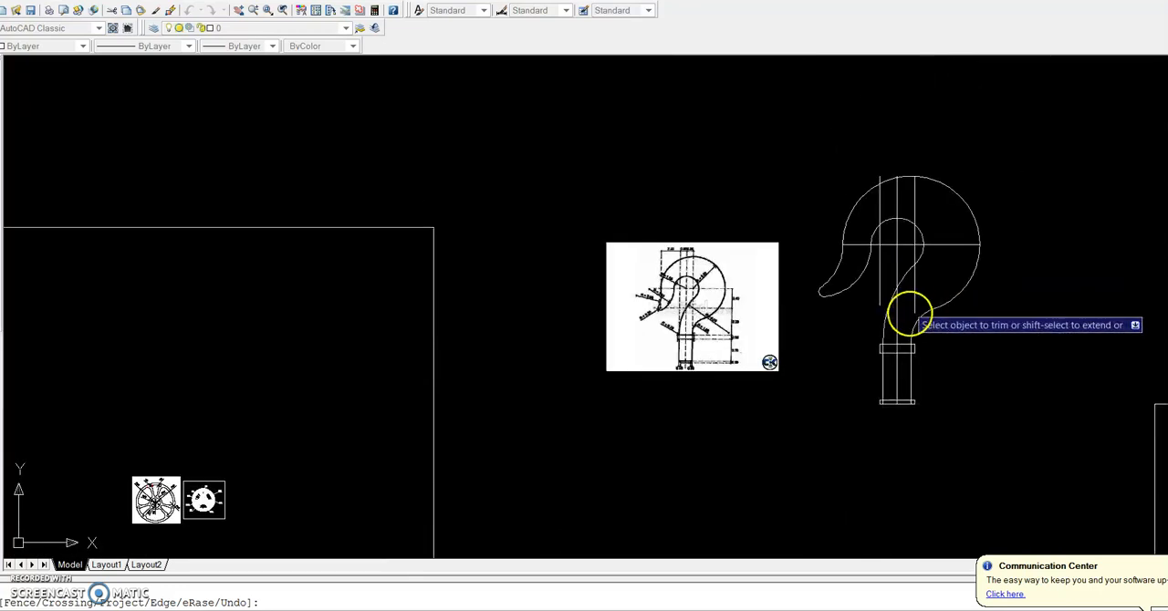
scroll(908, 369, up, 3)
scroll(903, 408, up, 5)
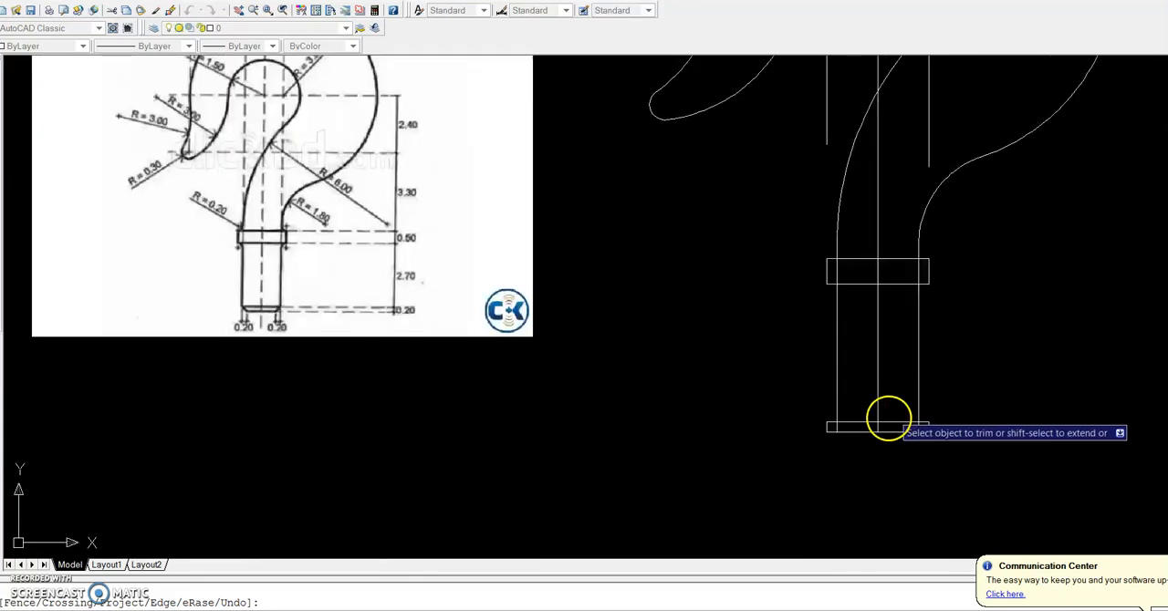
key(Escape)
Offset the shank's right and left side lines inward by 20
scroll(457, 356, down, 5)
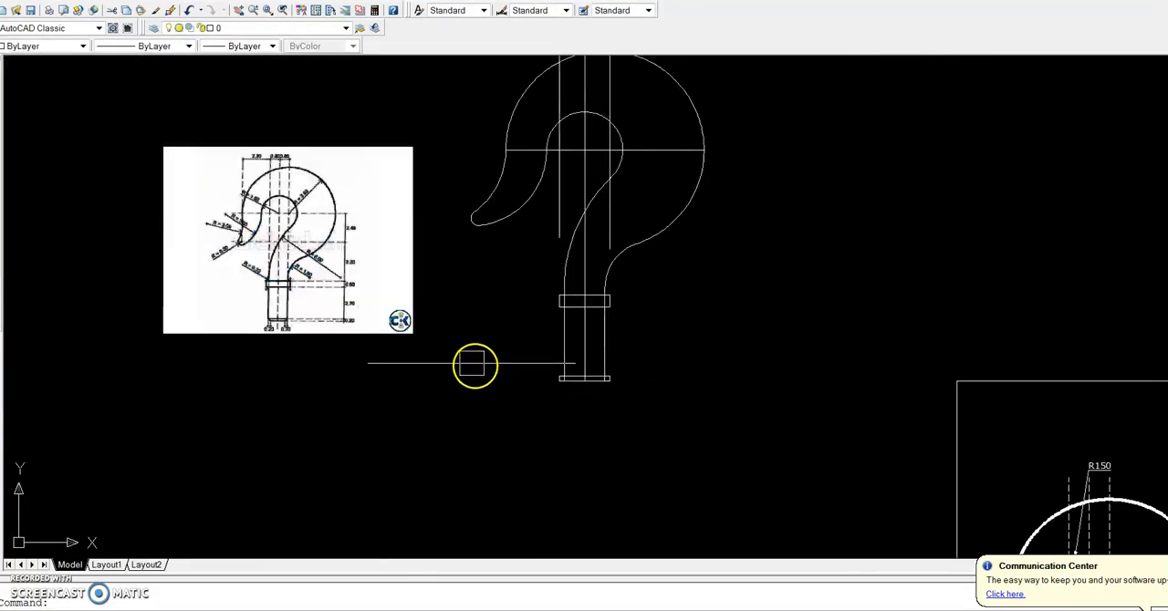
scroll(282, 323, up, 8)
scroll(387, 312, up, 2)
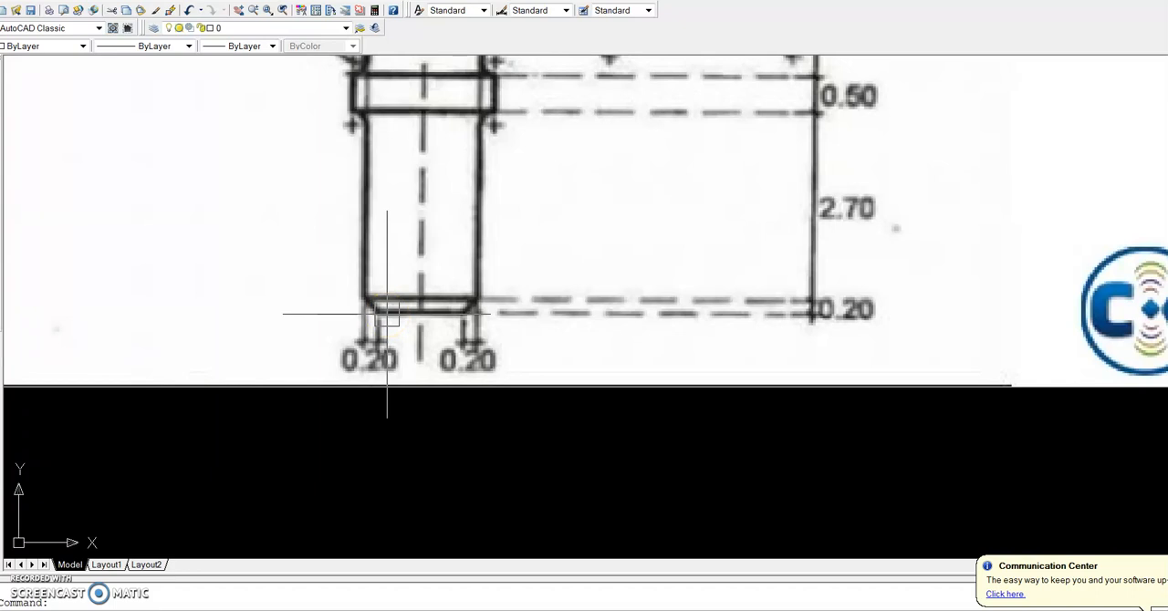
scroll(387, 315, down, 5)
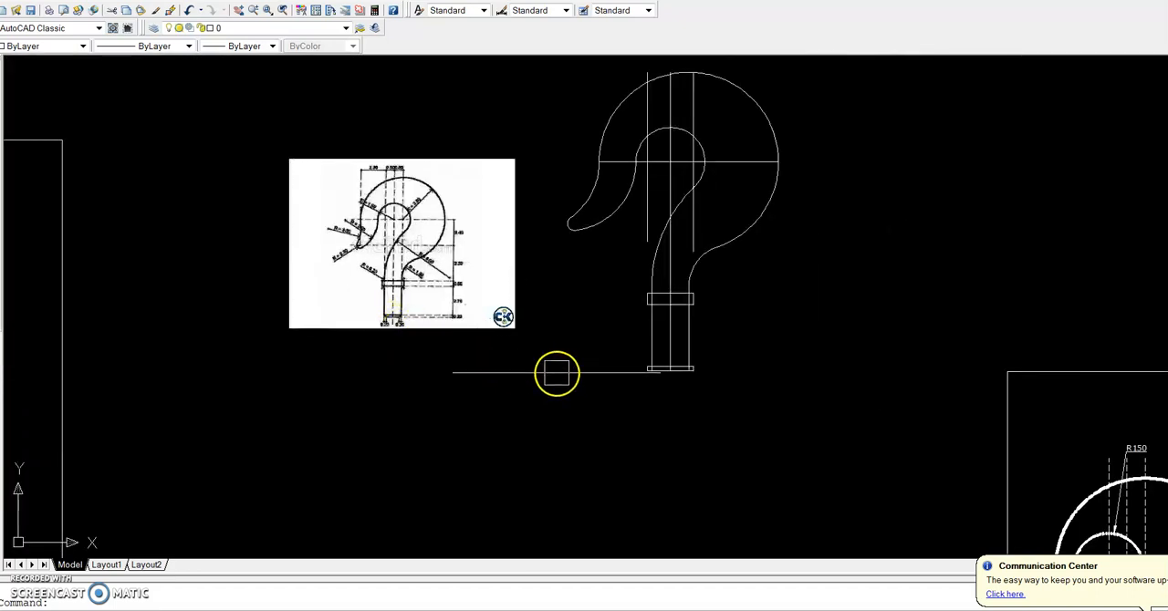
scroll(639, 380, up, 5)
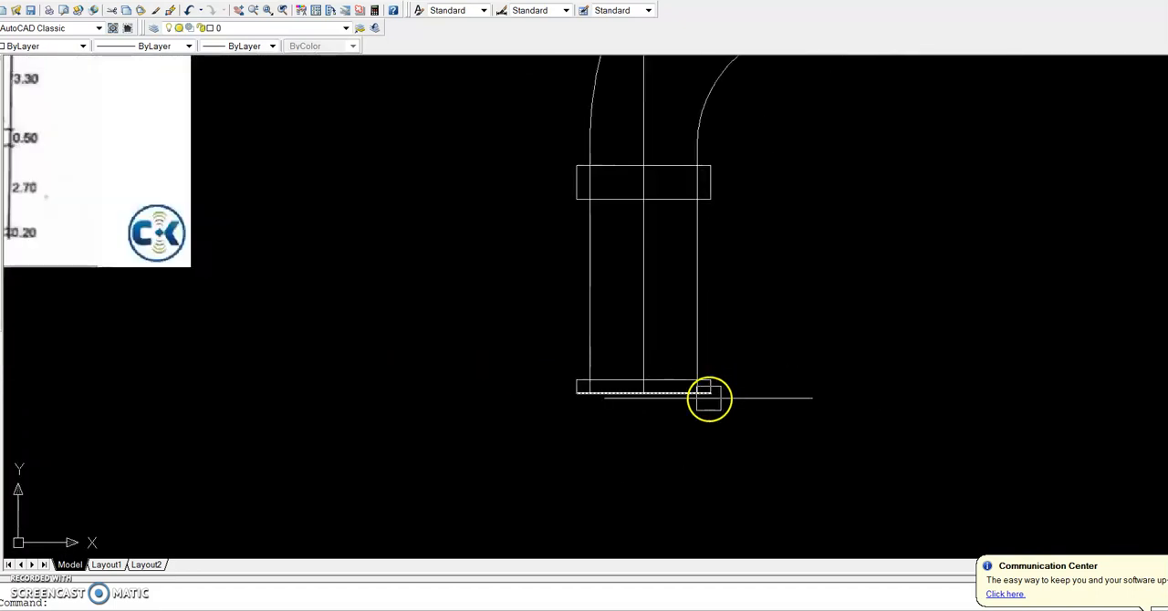
scroll(706, 391, up, 2)
click(692, 333)
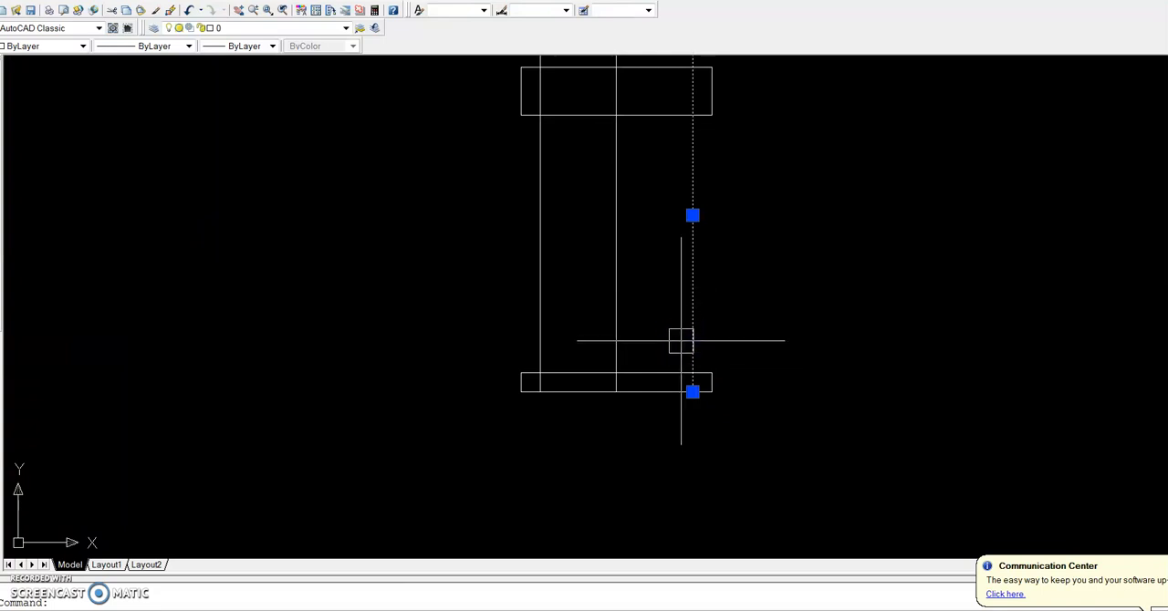
text(o)
key(Return)
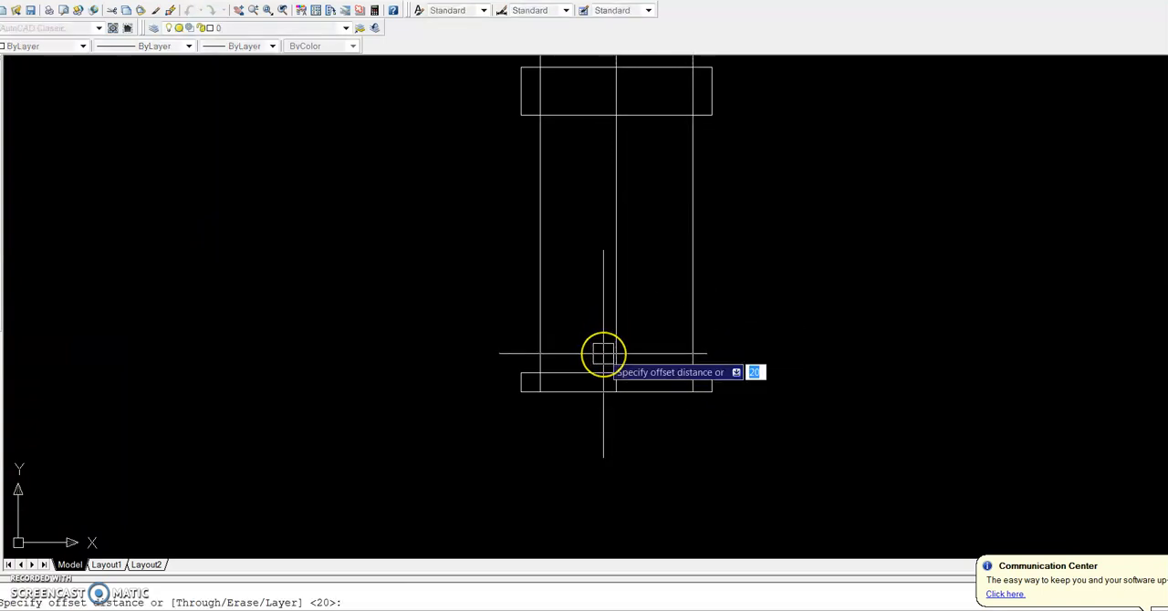
key(Return)
click(692, 331)
click(670, 331)
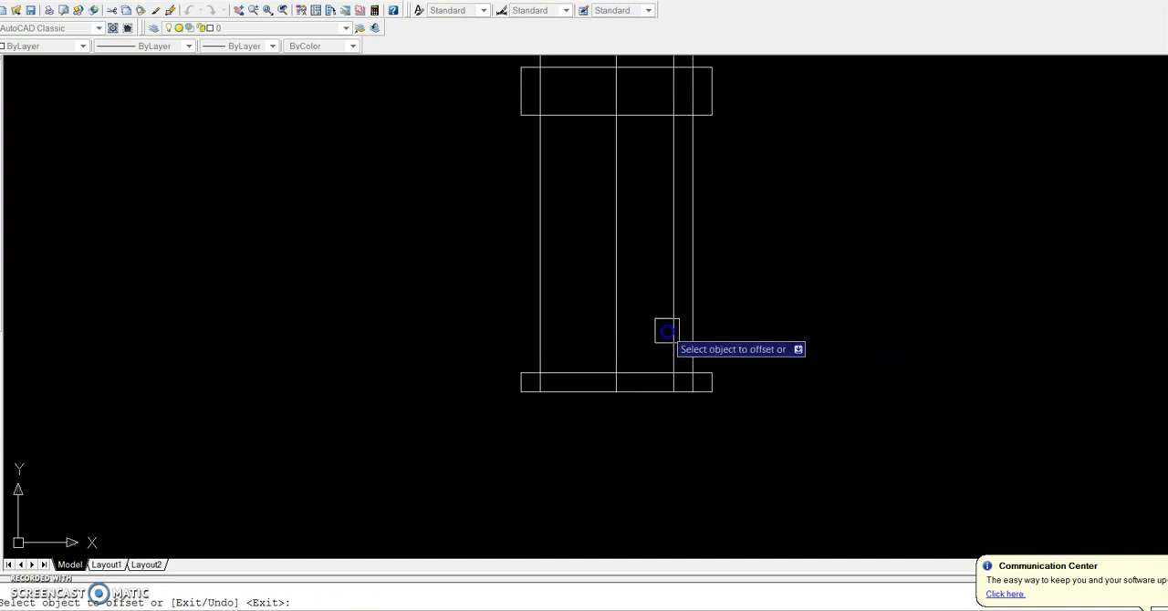
click(544, 339)
click(567, 340)
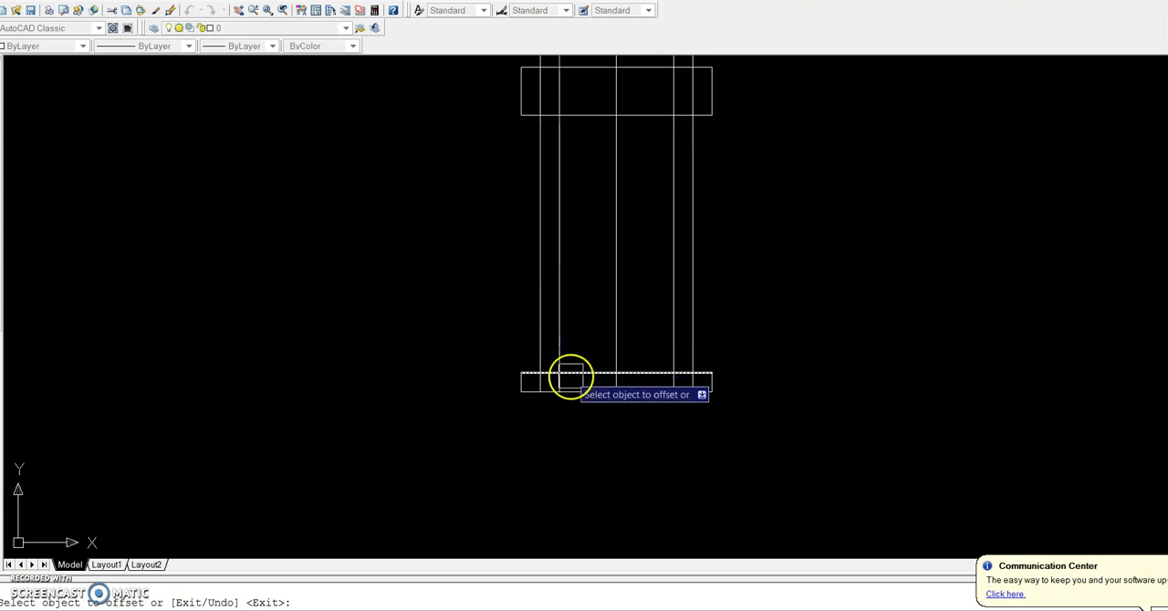
key(Return)
Draw diagonal chamfer lines across both lower corners of the shank, from the side lines inward to the lower ends of the offset lines
key(l)
key(Return)
scroll(548, 380, up, 3)
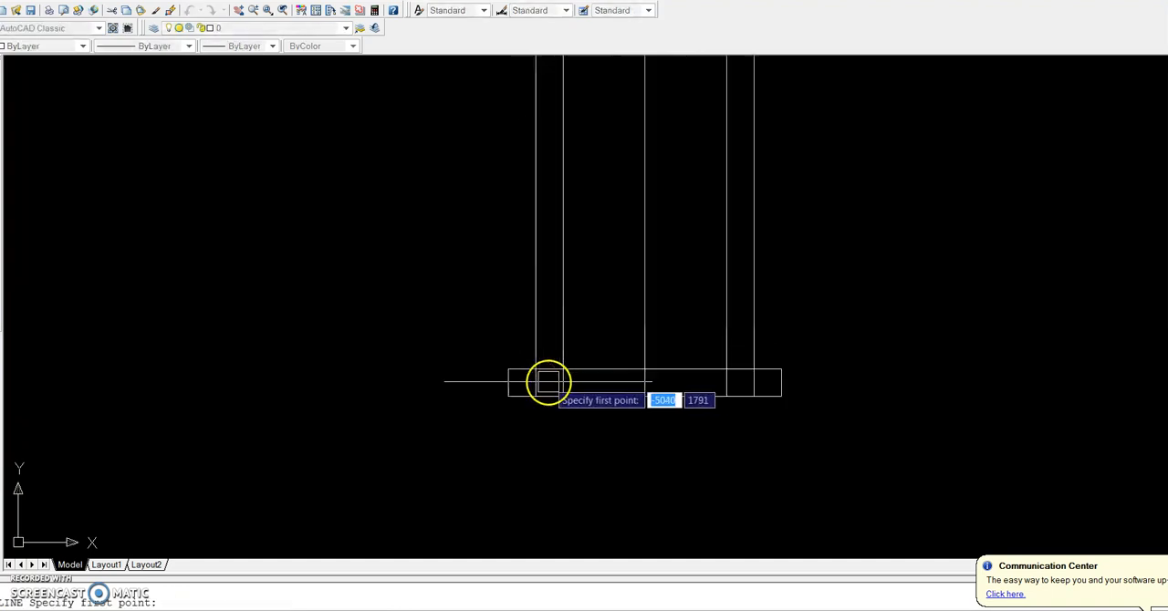
click(530, 364)
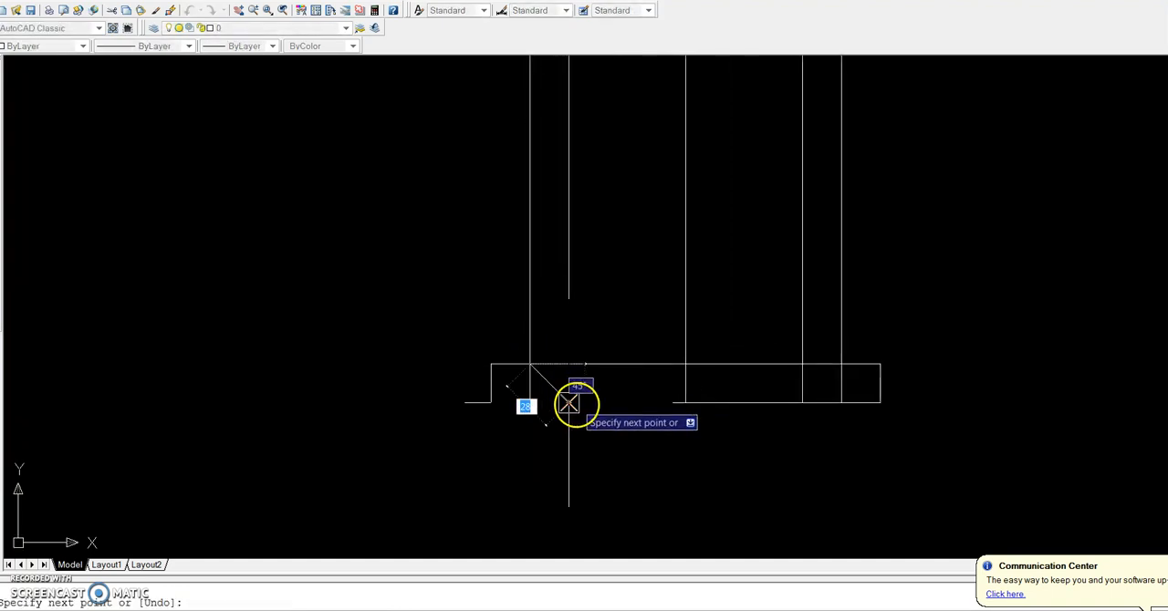
click(569, 401)
key(Return)
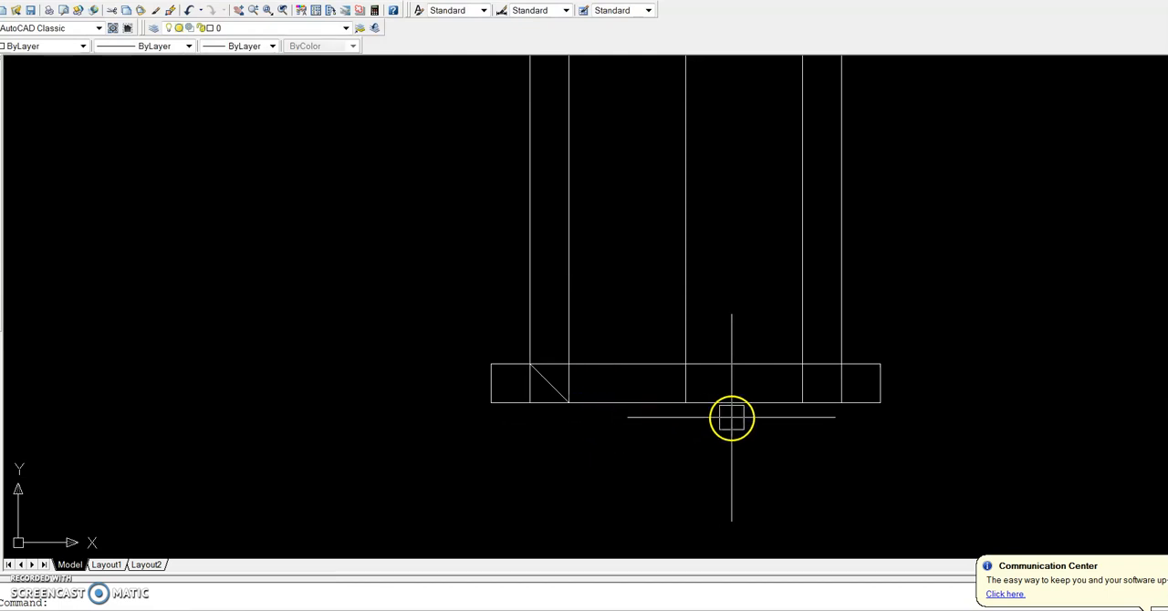
key(Return)
click(840, 364)
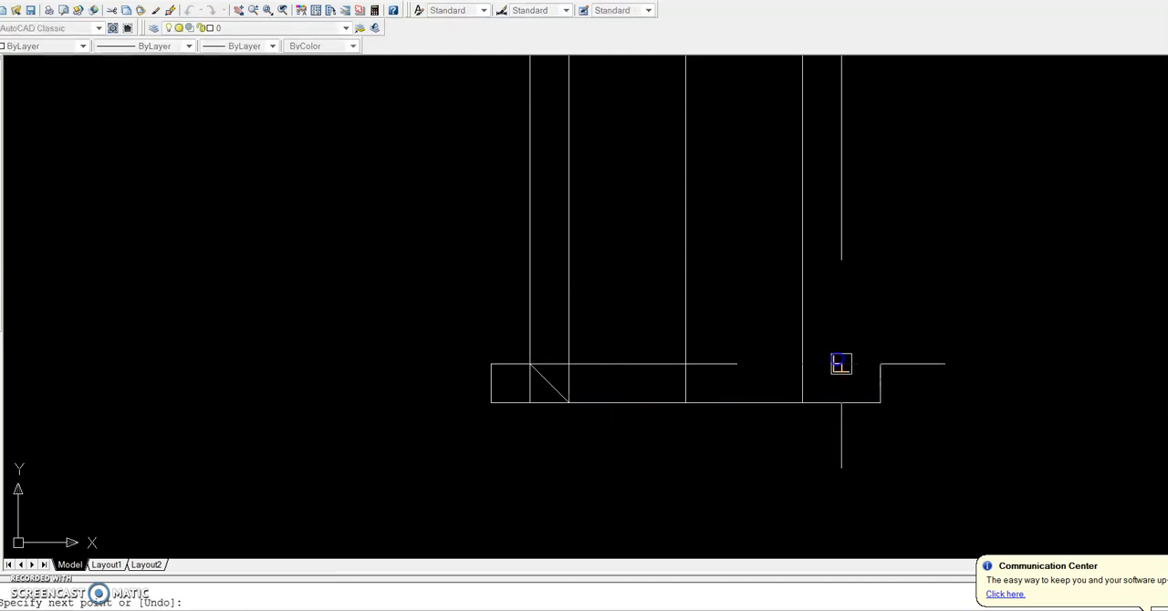
click(801, 402)
key(Return)
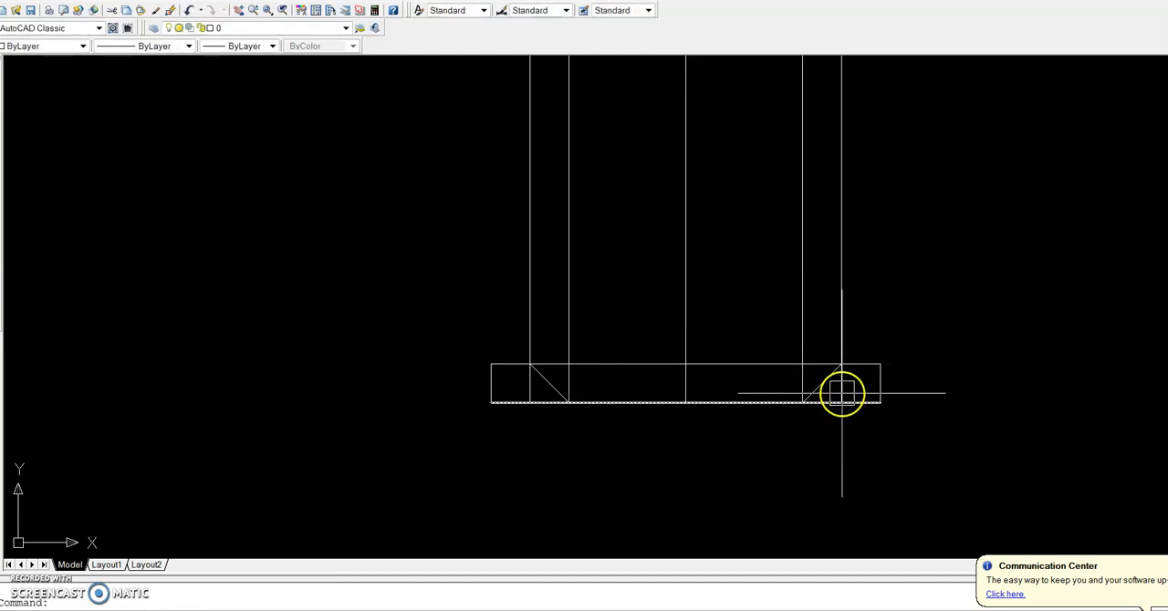
Trim the shank's side lines and the two horizontal end lines back to the chamfers at both lower corners
text(tr)
key(Return)
key(Return)
scroll(835, 392, up, 2)
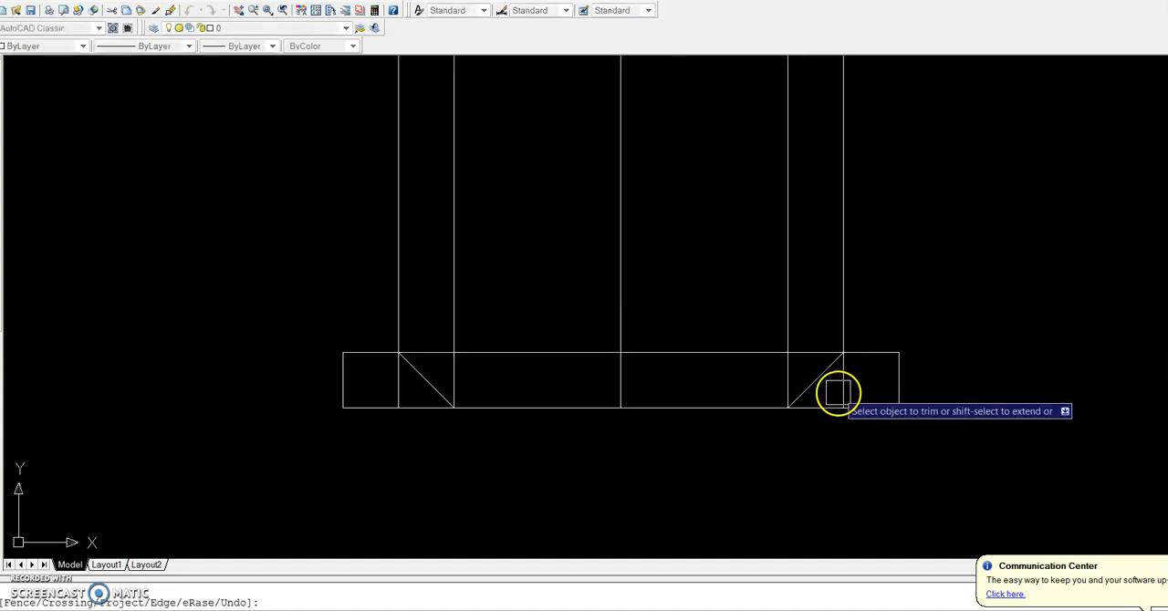
click(867, 352)
click(841, 401)
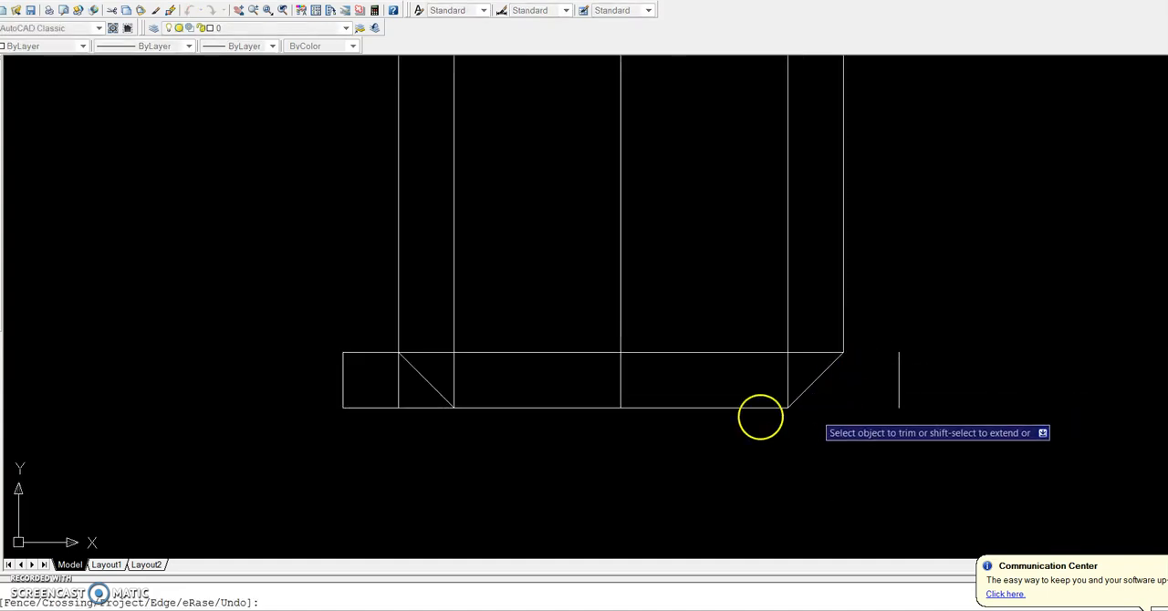
click(370, 353)
click(382, 406)
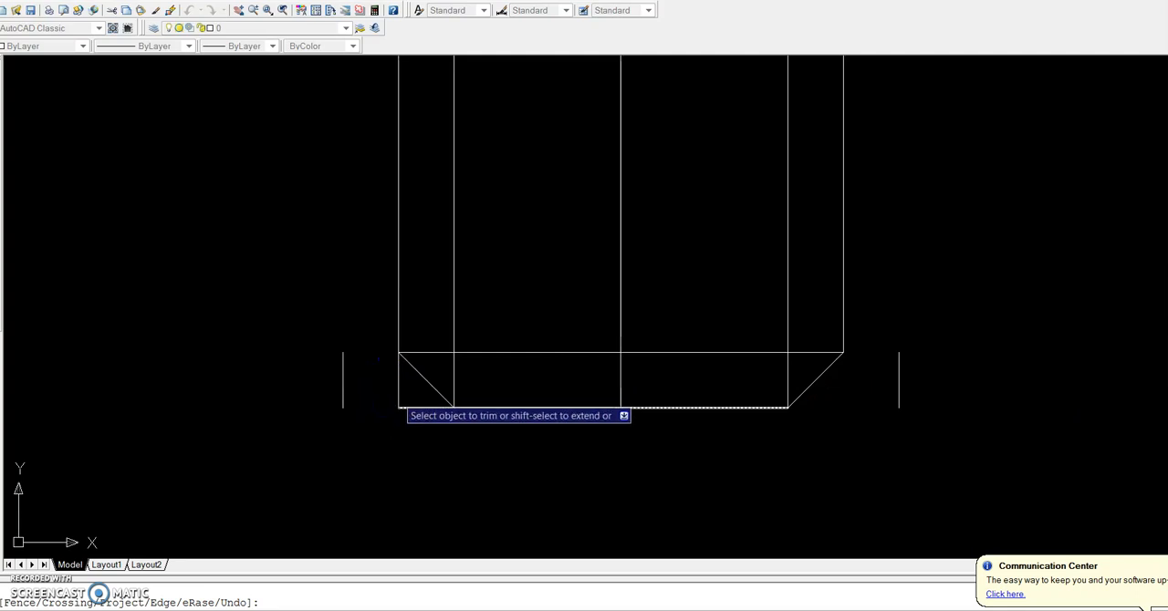
click(431, 410)
right_click(475, 392)
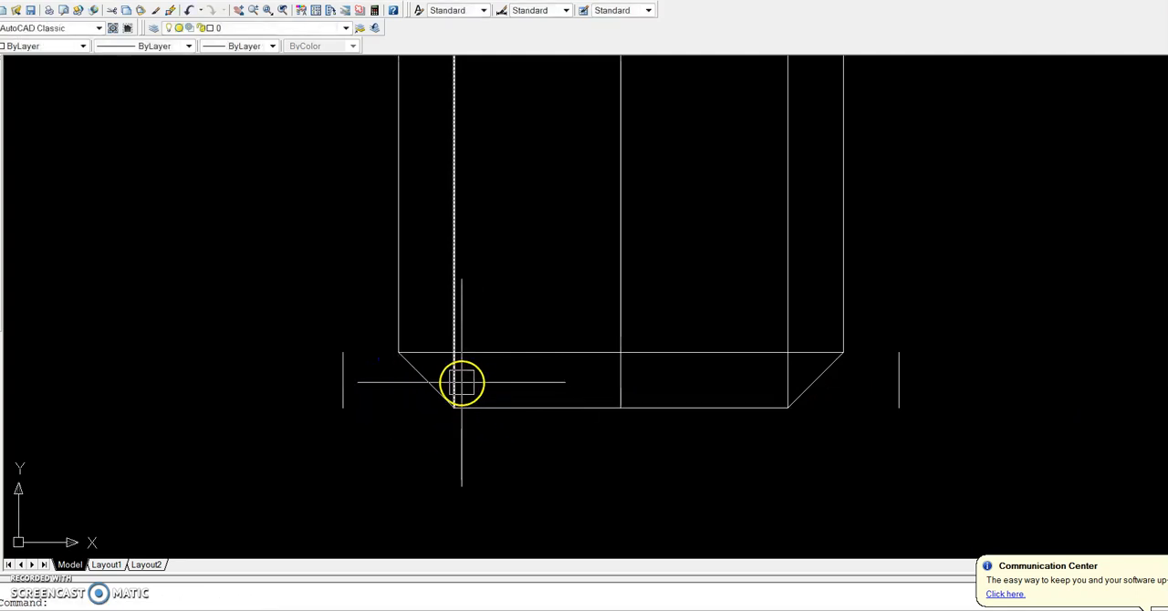
Delete the short leftover vertical lines on either side of the shank's chamfered end
click(921, 430)
click(895, 374)
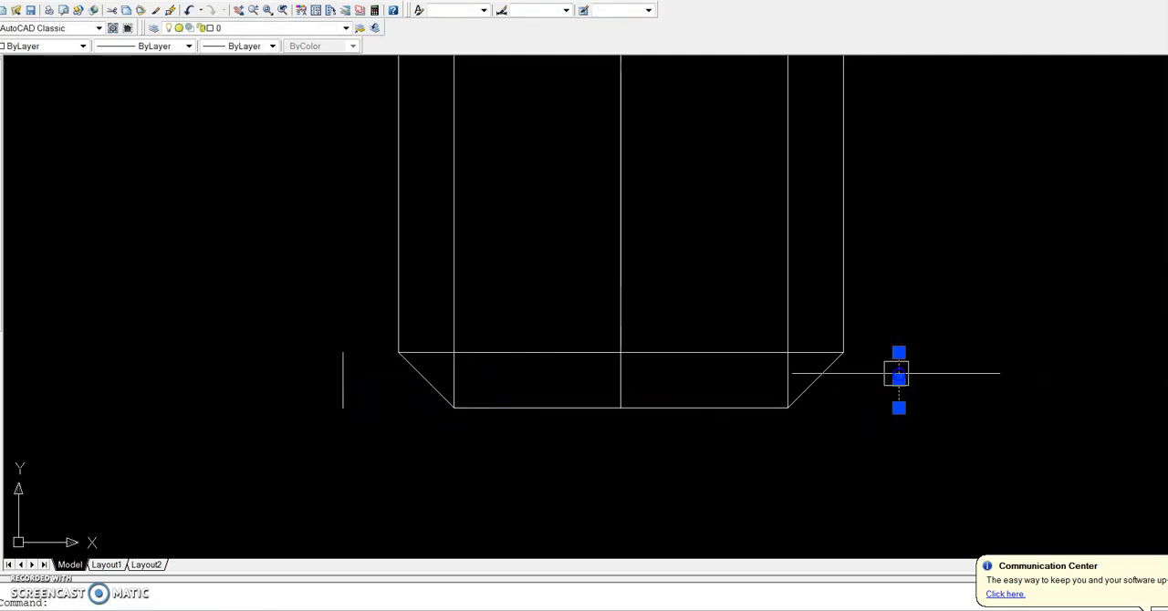
click(344, 383)
key(Delete)
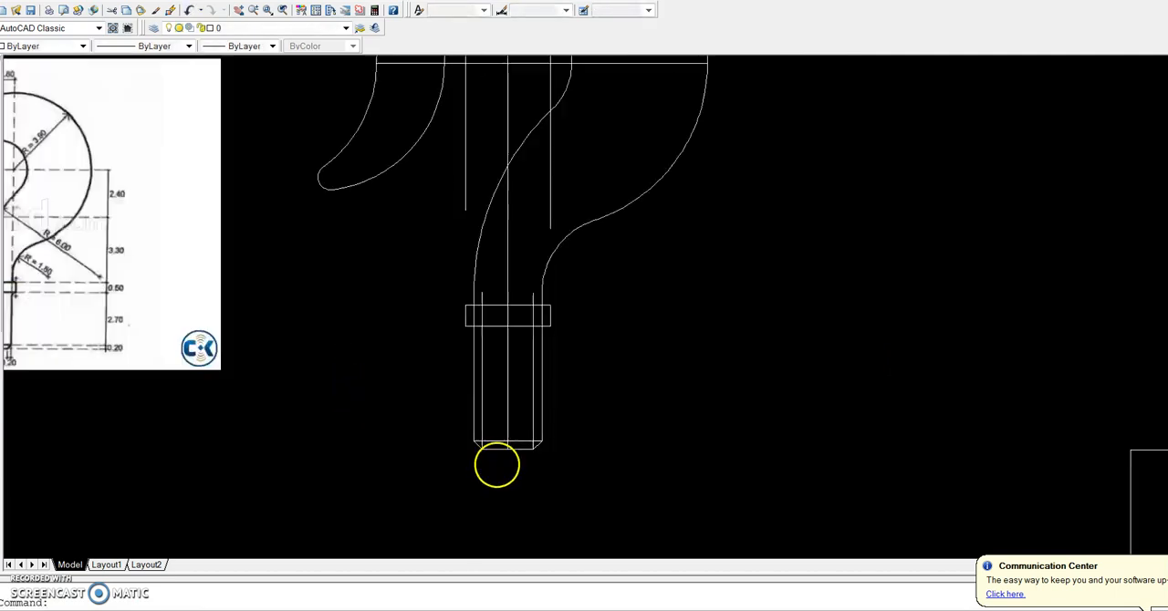
Erase the two inner offset lines running along the shank
scroll(502, 447, down, 3)
scroll(508, 429, up, 3)
click(532, 411)
click(467, 418)
key(Return)
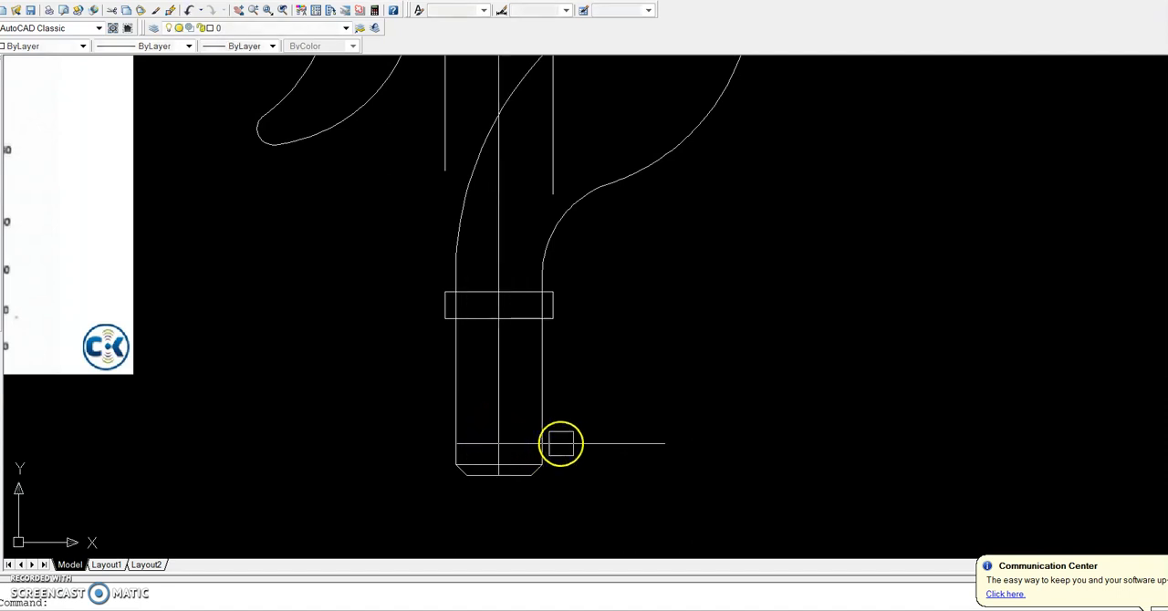
scroll(565, 442, down, 2)
click(560, 321)
click(519, 317)
key(Escape)
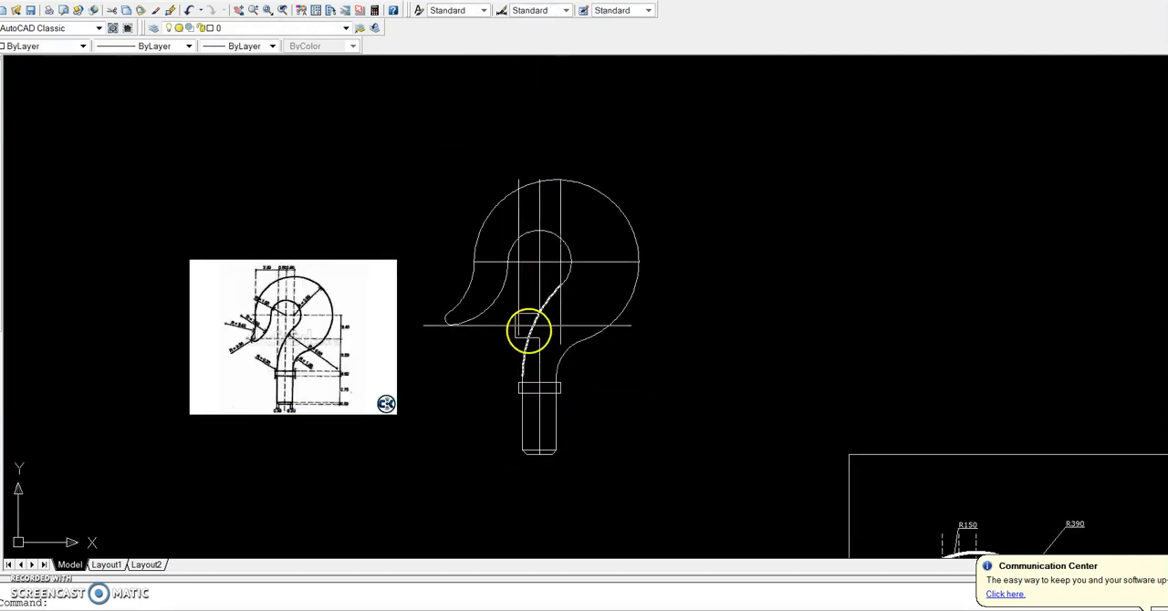
Delete the hook's remaining construction lines: the vertical centre line, both outer vertical lines and the horizontal centre line
click(517, 301)
click(511, 262)
click(560, 305)
scroll(538, 420, up, 2)
click(538, 420)
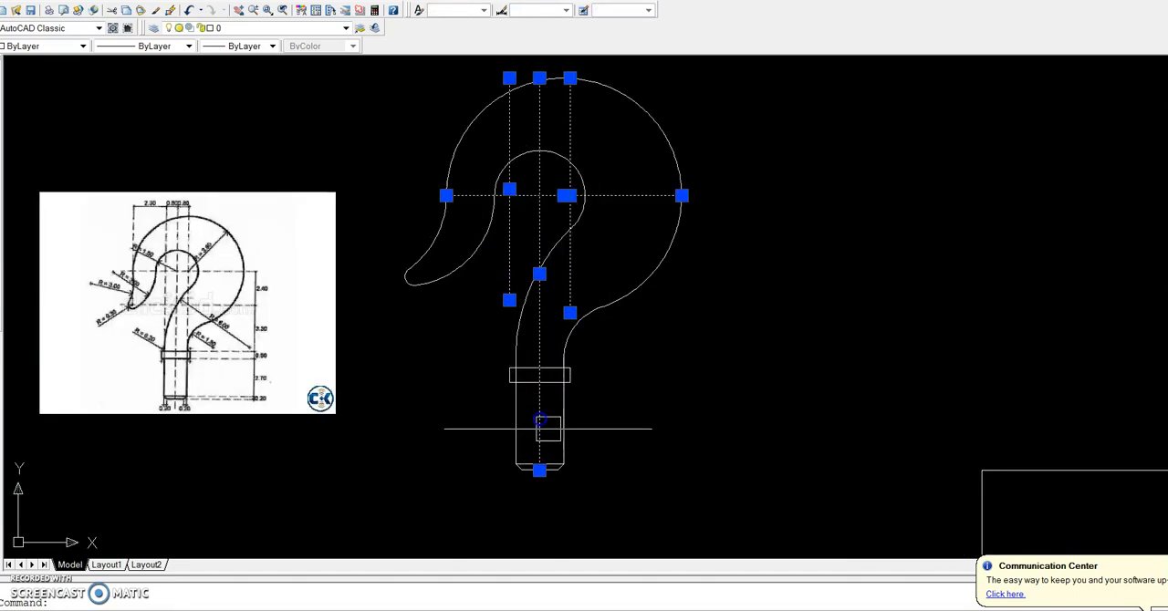
key(Delete)
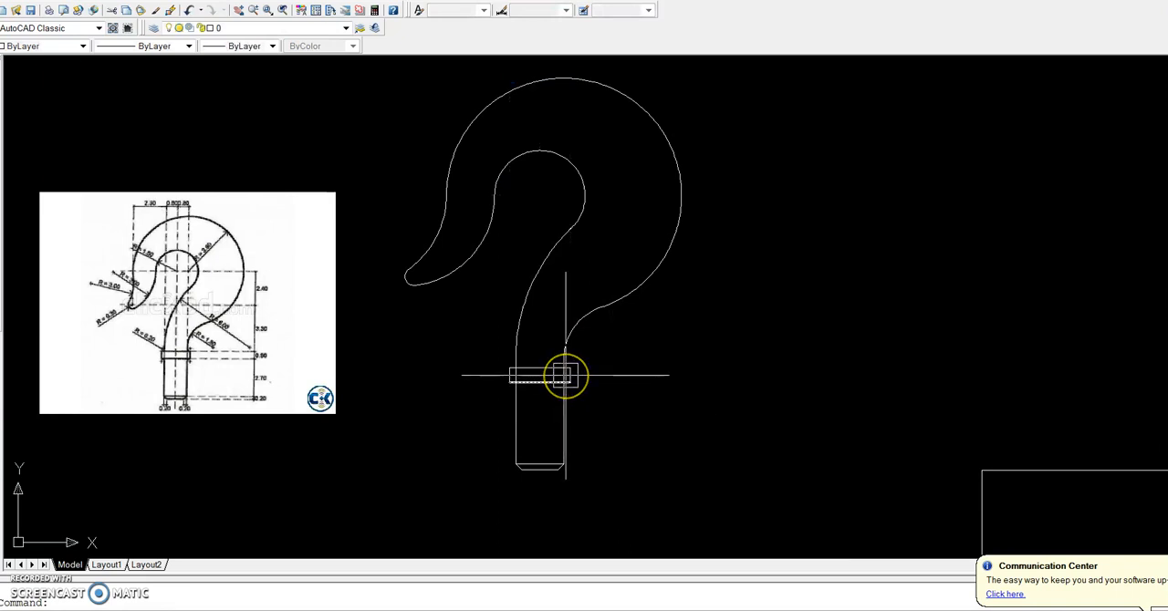
Trim away the shank's side lines inside the collar rectangle
scroll(565, 375, up, 4)
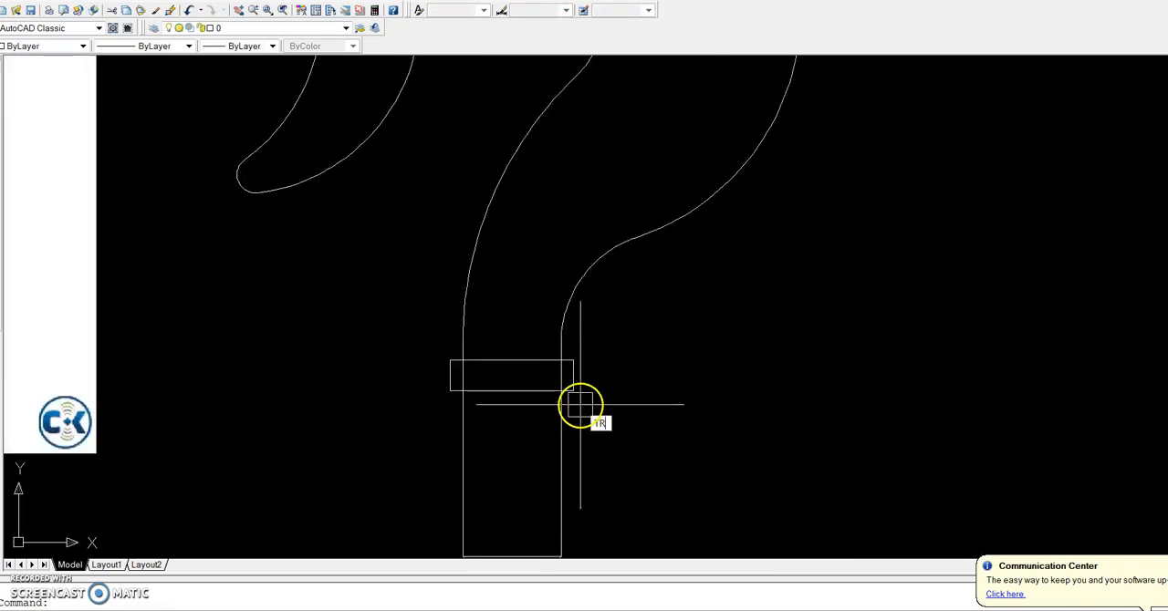
key(Return)
key(Return)
scroll(552, 378, up, 3)
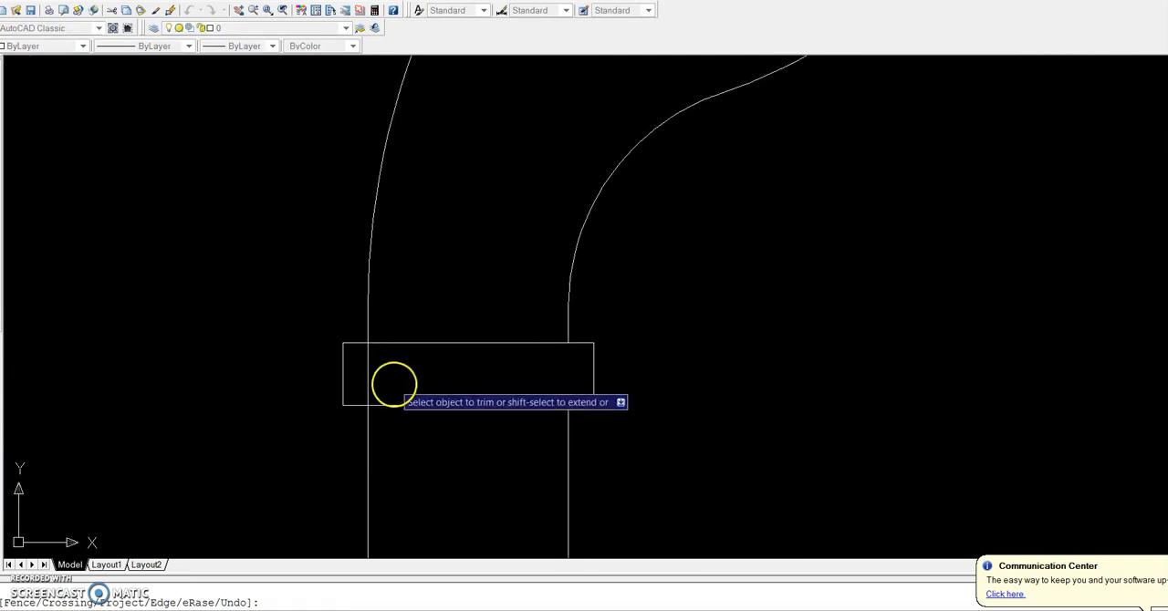
click(367, 374)
scroll(699, 387, down, 6)
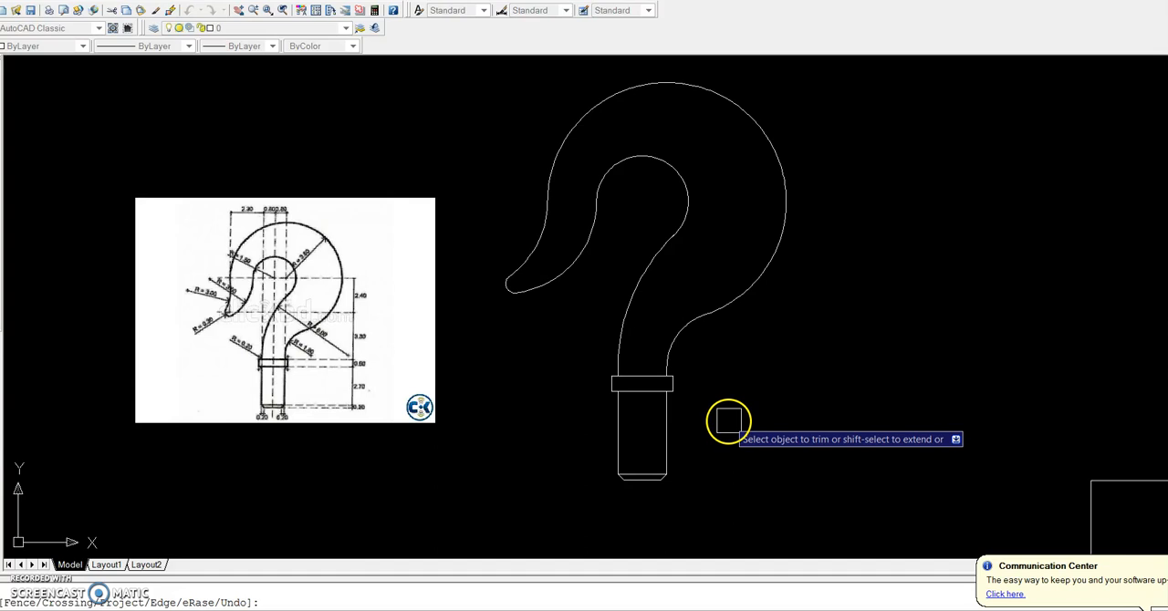
key(Escape)
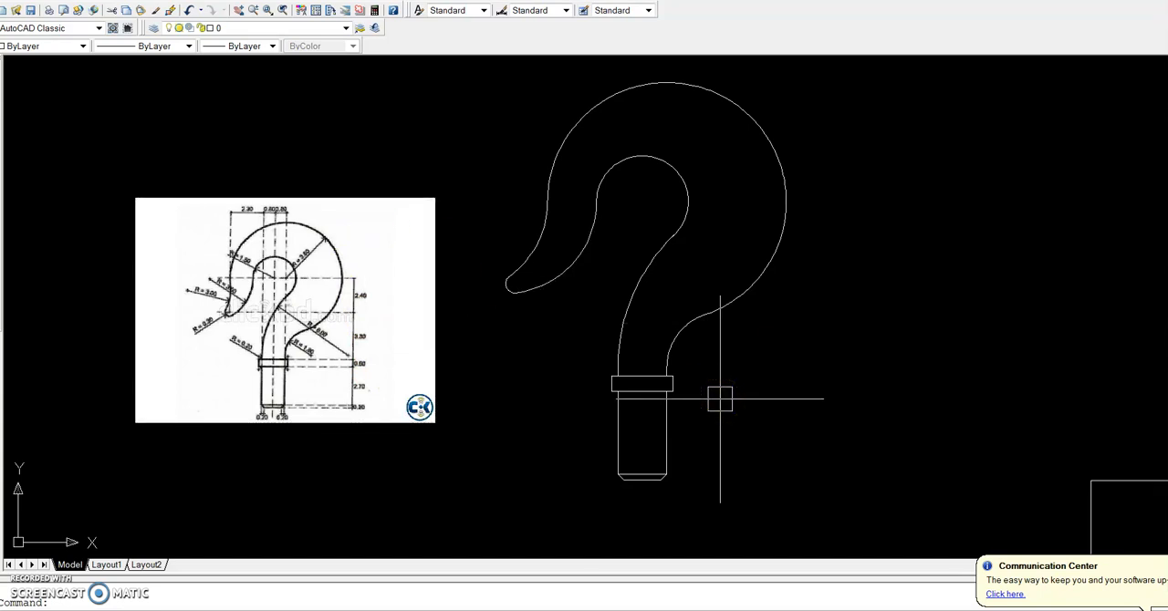
click(669, 376)
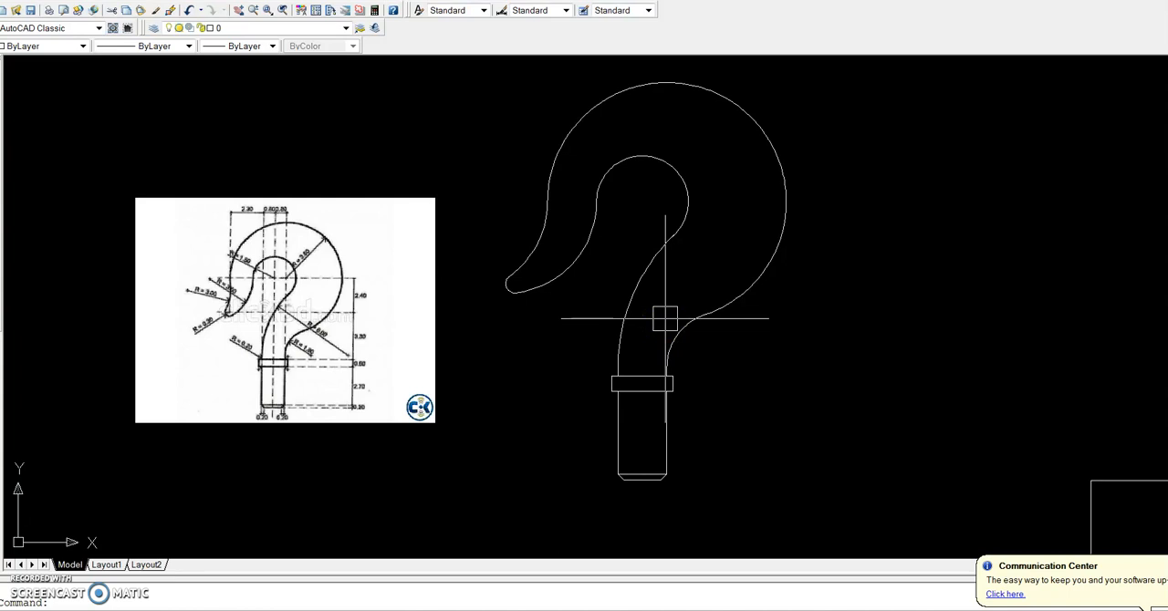
click(639, 399)
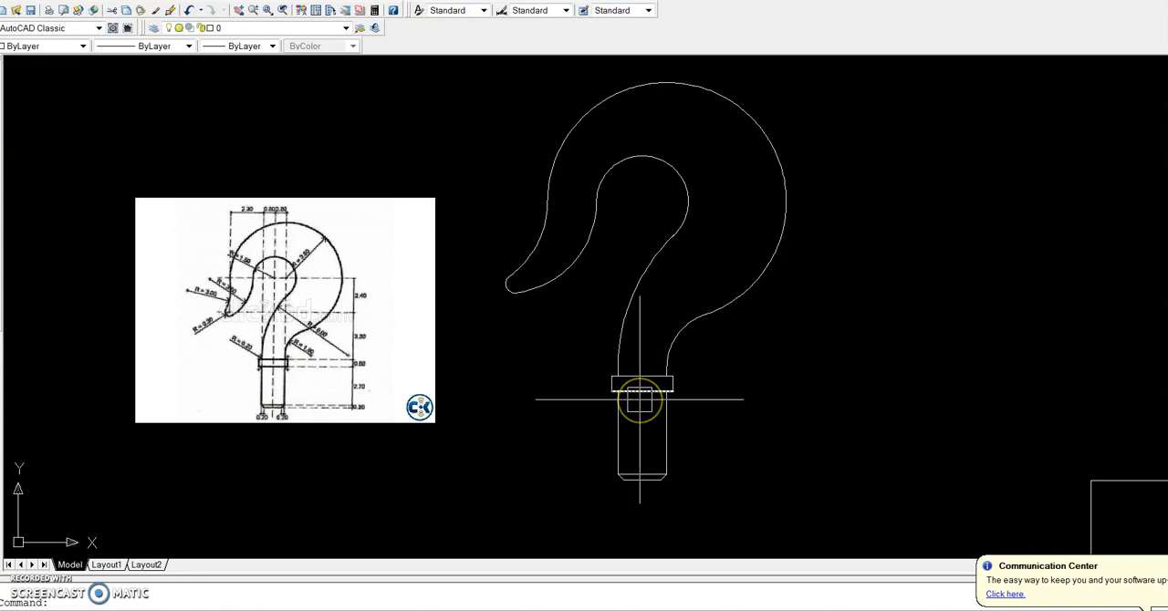